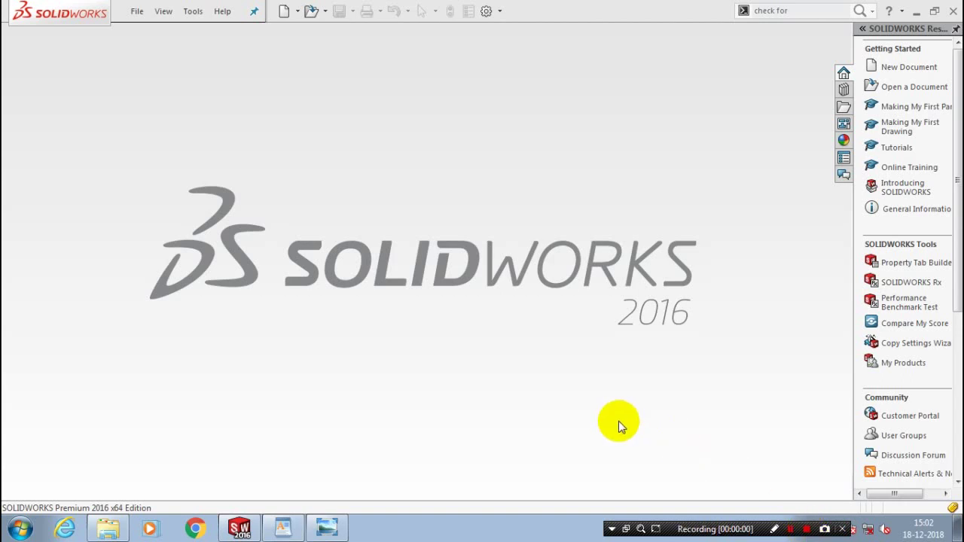
Bring the WordPad notes forward and select the 'PART 4: valve' heading line.
left_click(289, 527)
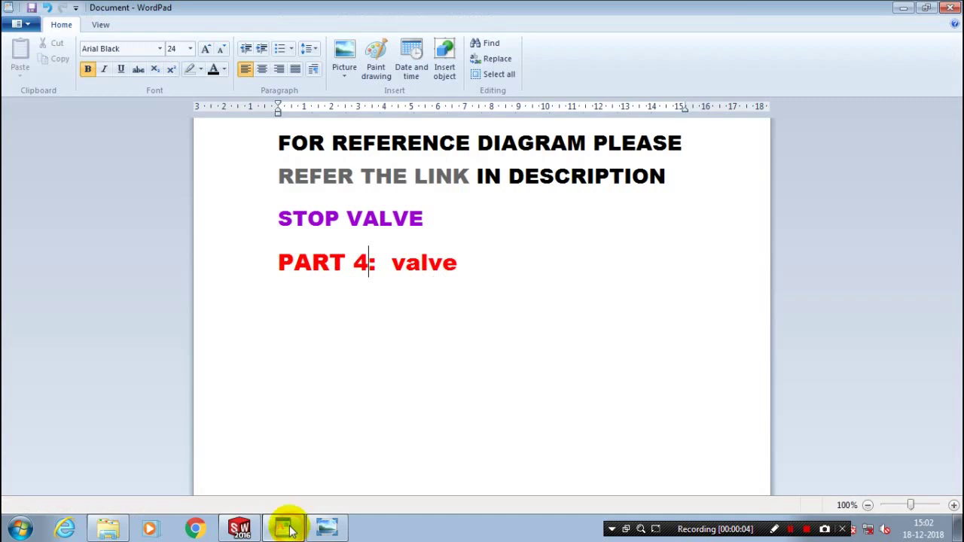
triple_click(331, 262)
left_click(477, 323)
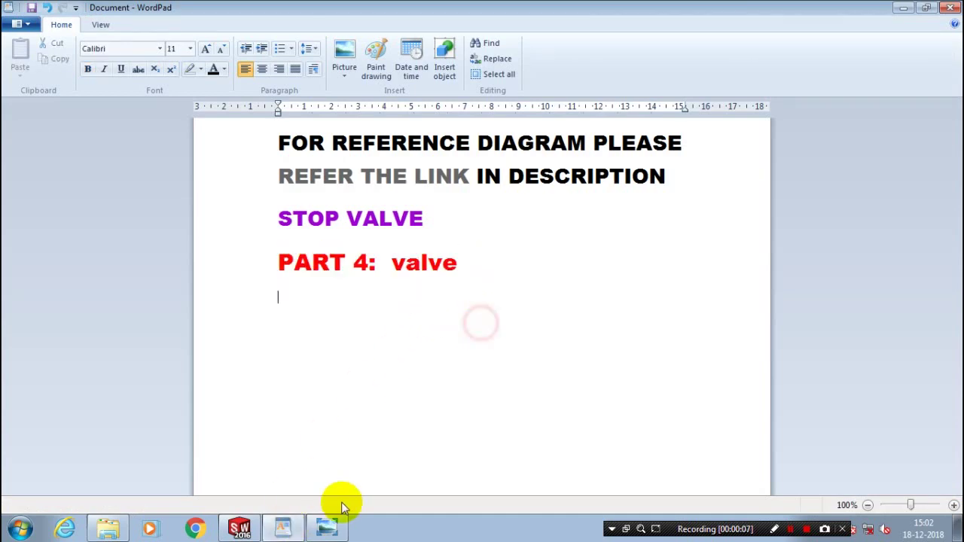
Study view 4 of the valve reference drawing, then check the REFER THE LINK note in WordPad.
left_click(327, 522)
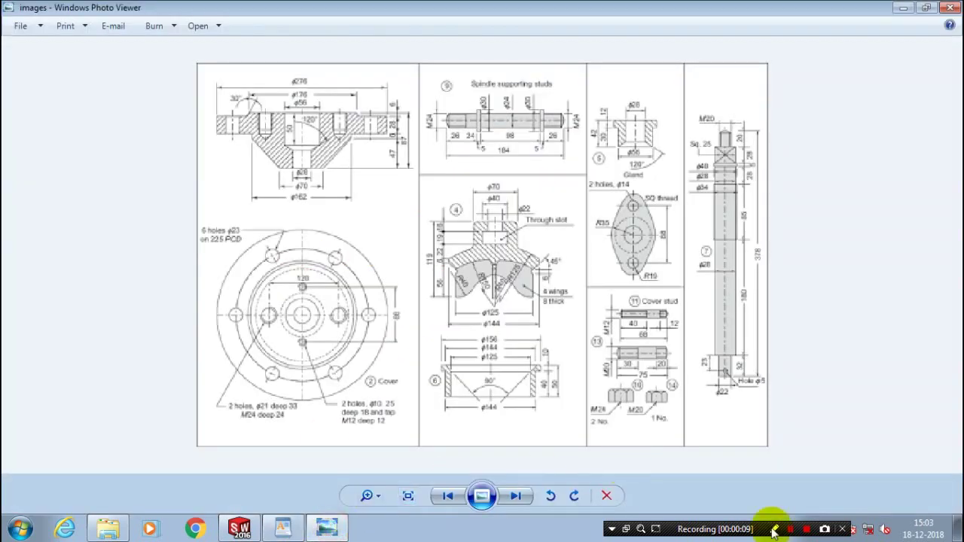
left_click(773, 530)
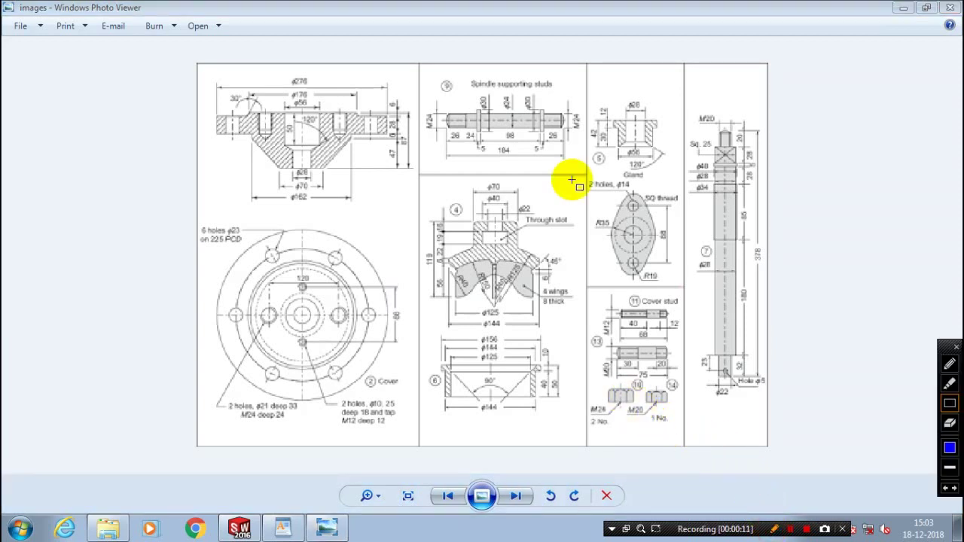
left_click_drag(572, 180, 557, 315)
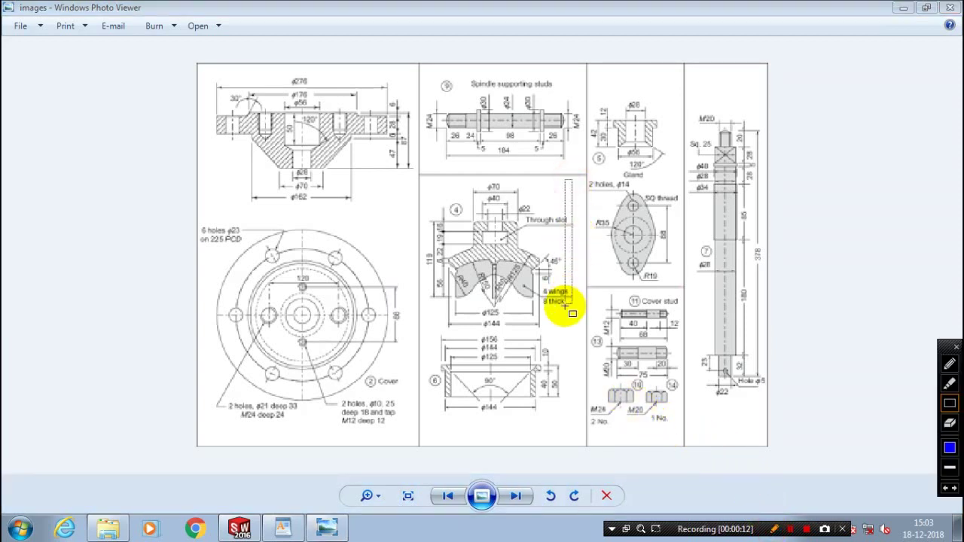
left_click_drag(420, 332, 419, 332)
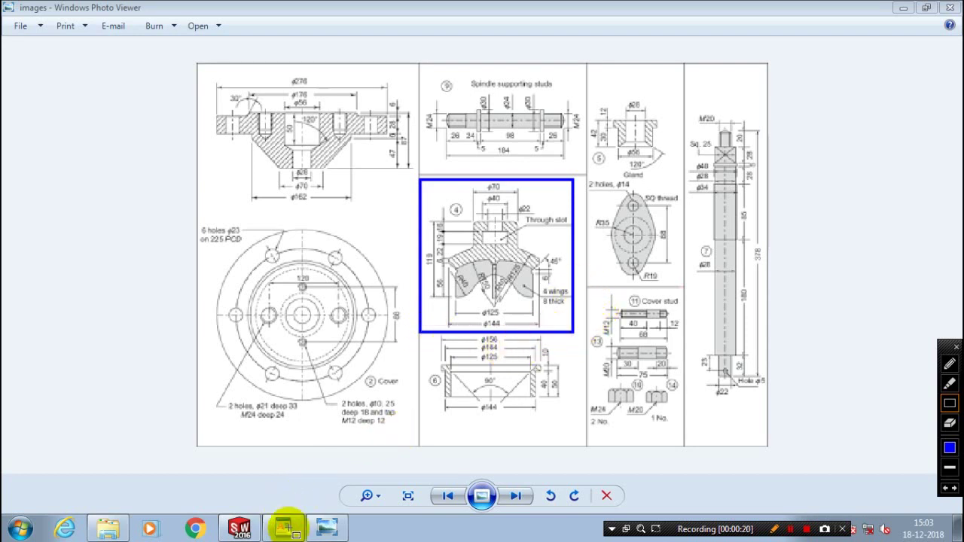
left_click(774, 529)
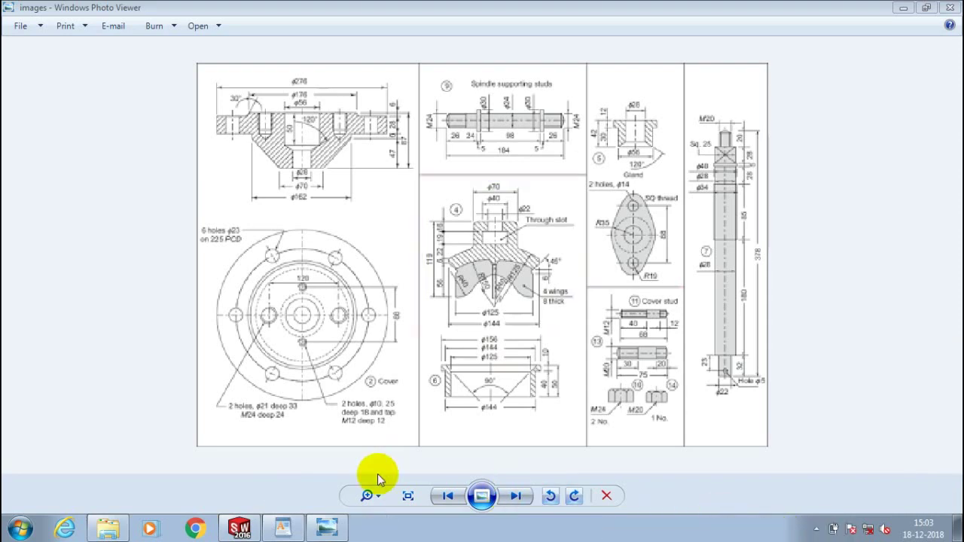
left_click(281, 527)
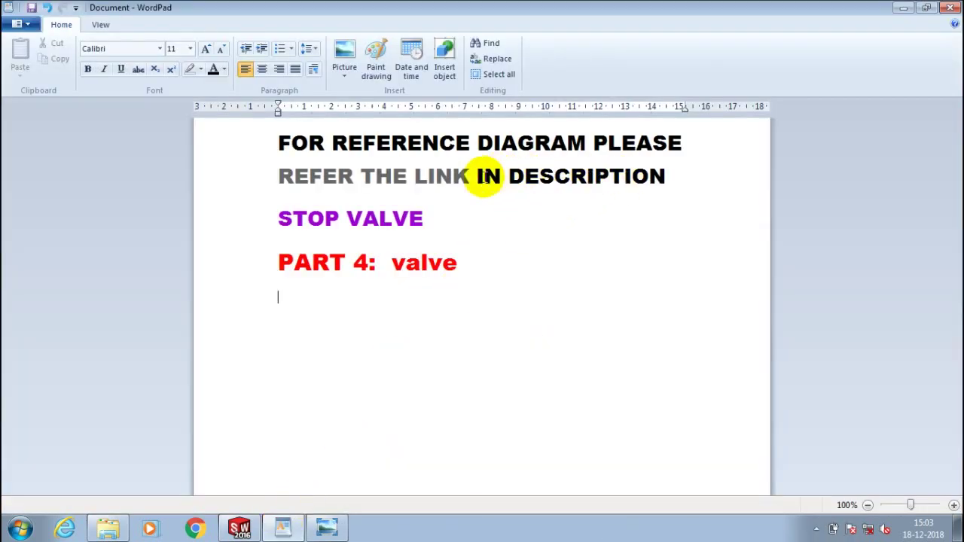
left_click_drag(476, 177, 294, 179)
left_click(525, 178)
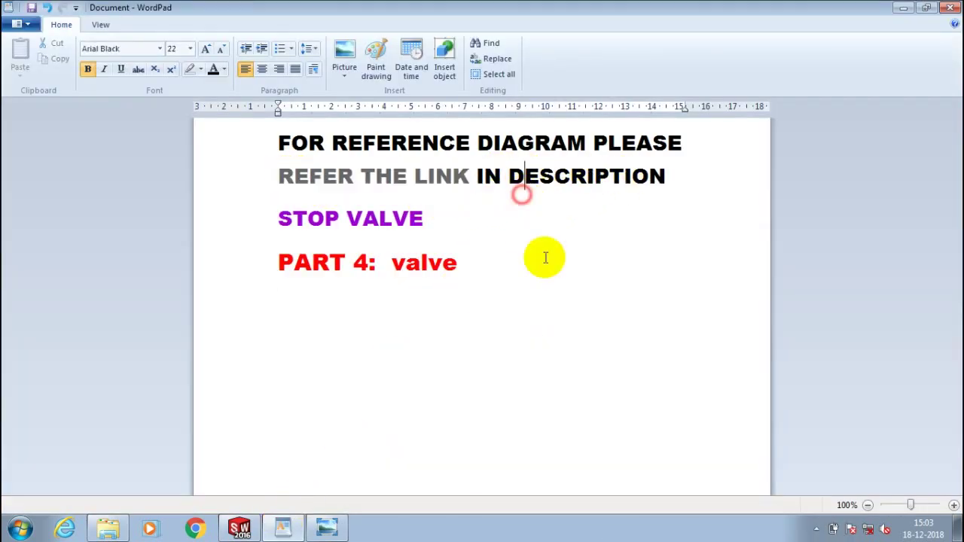
Create a new blank SOLIDWORKS part document (Part3).
left_click(257, 527)
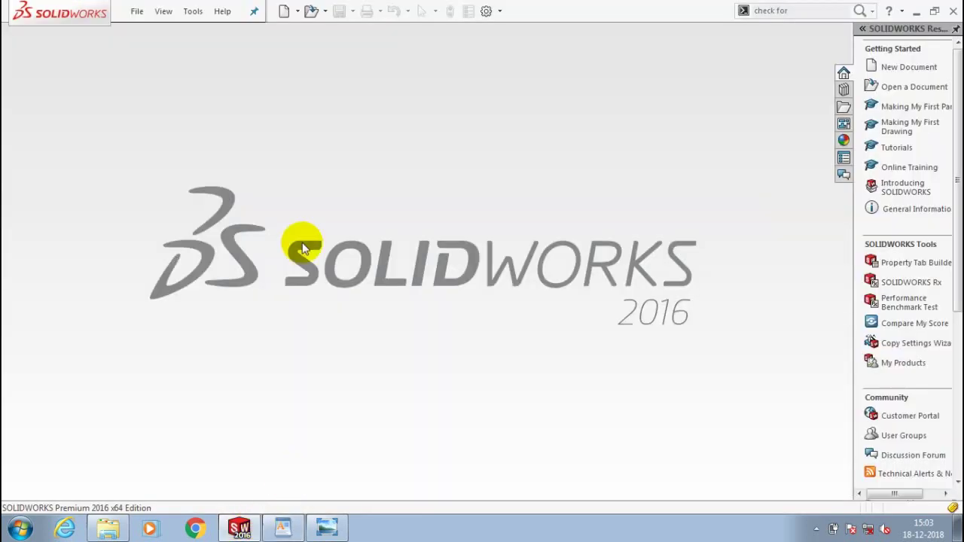
left_click(133, 10)
left_click(146, 30)
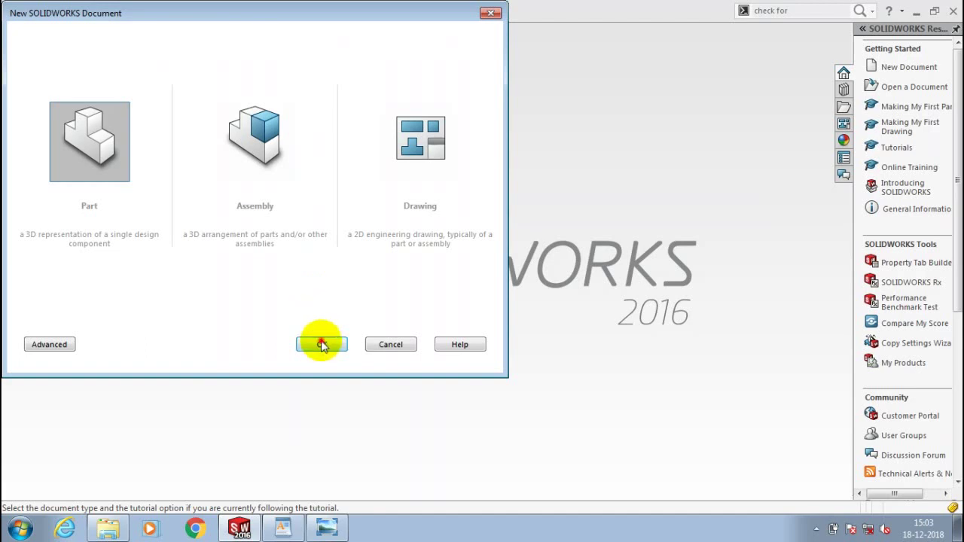
left_click(322, 344)
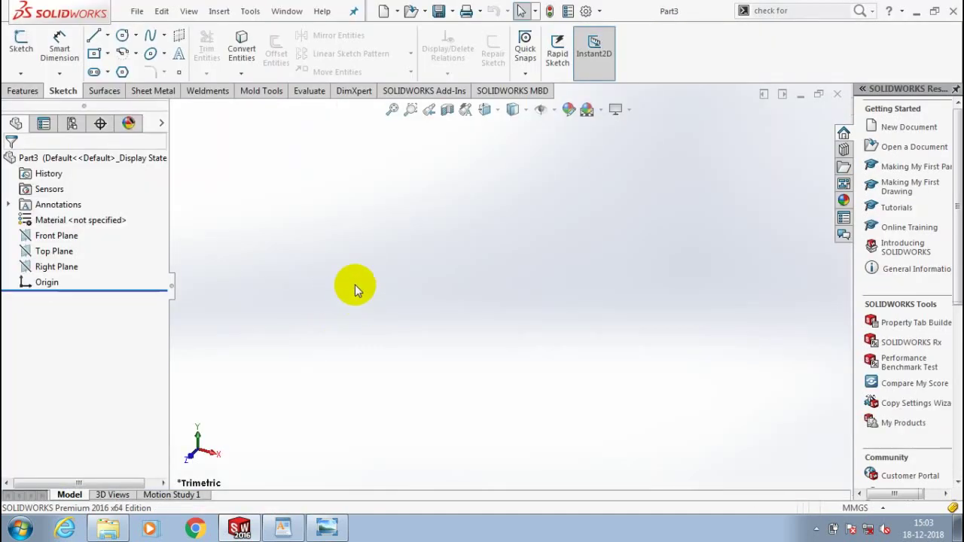
Sketch on the Front Plane, viewed face-on, with a vertical centreline through the origin.
left_click(54, 235)
left_click(106, 203)
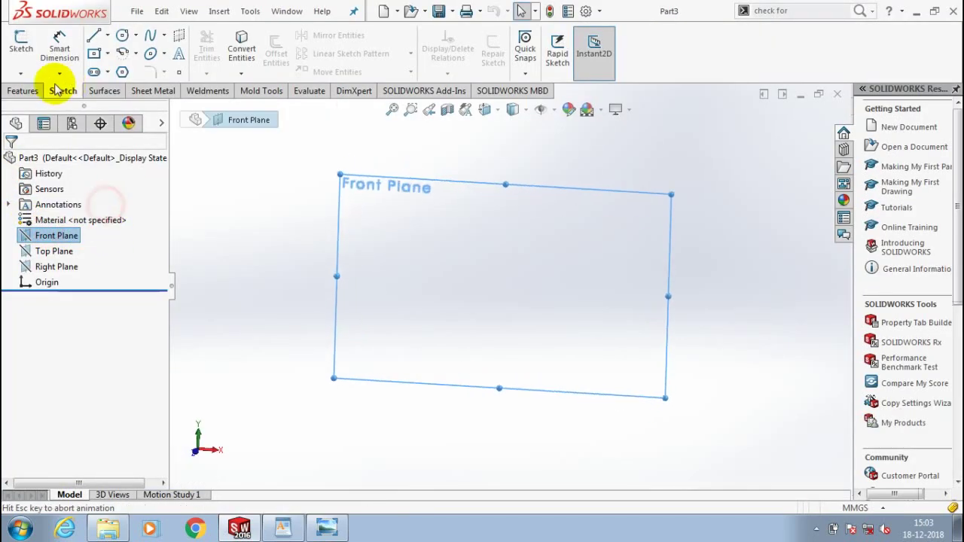
left_click(107, 36)
left_click(123, 67)
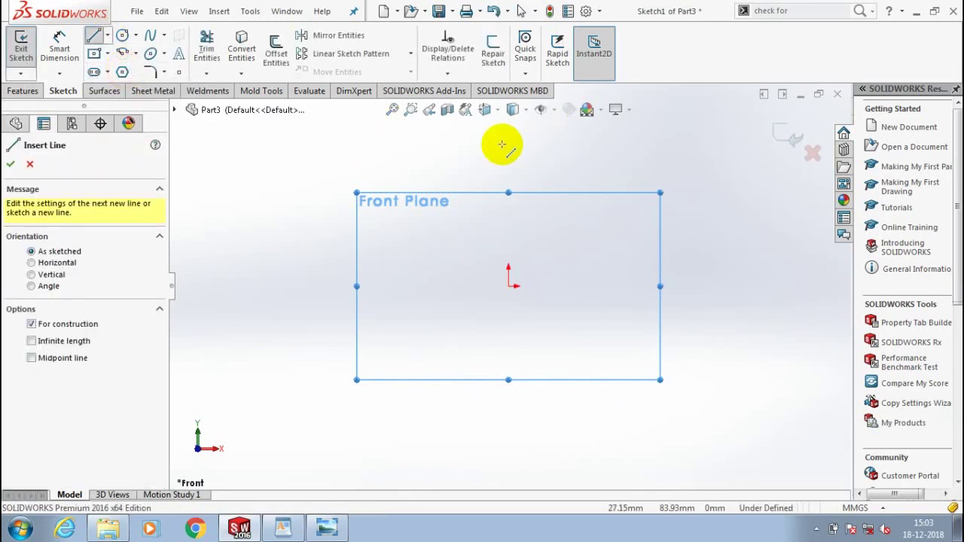
left_click_drag(508, 151, 509, 412)
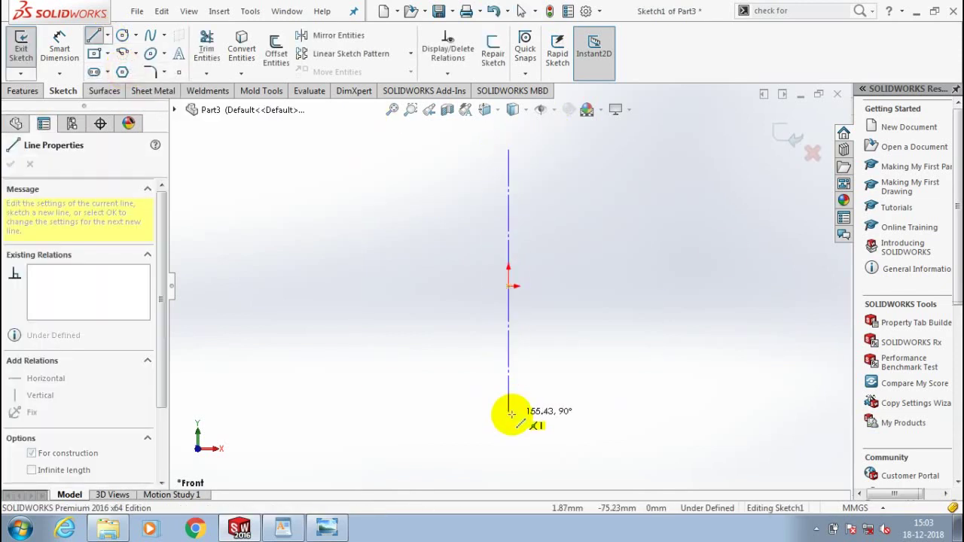
key("Escape")
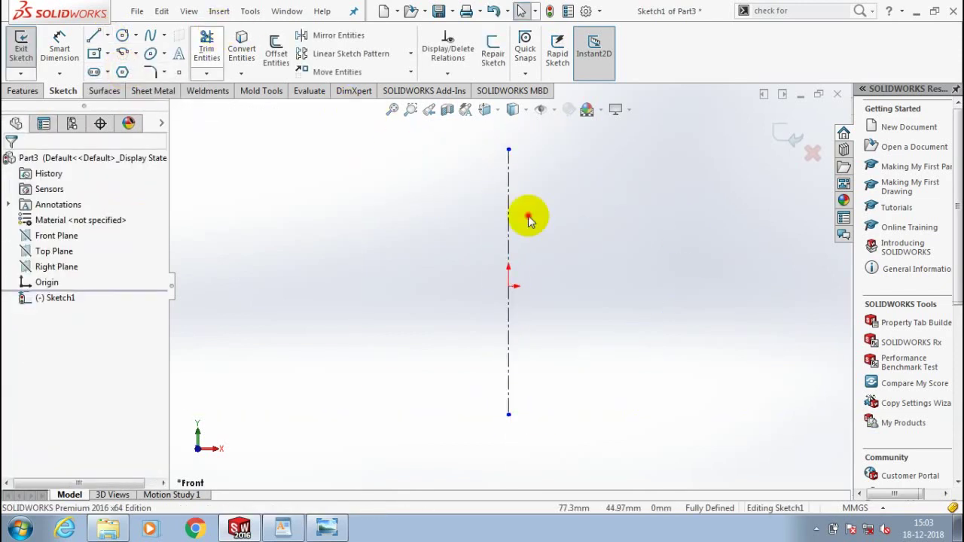
Draw the top horizontal edge and a short vertical edge down from its end.
key("l")
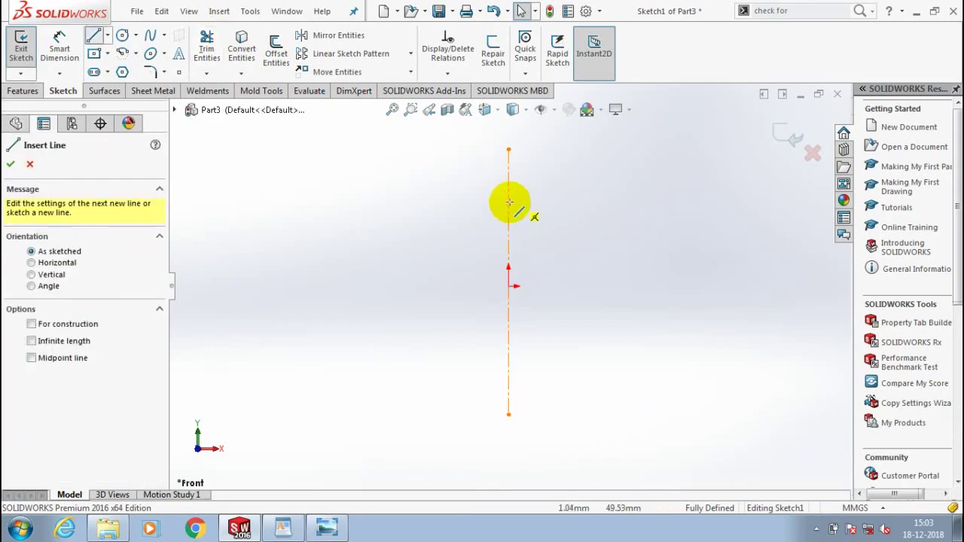
left_click(509, 201)
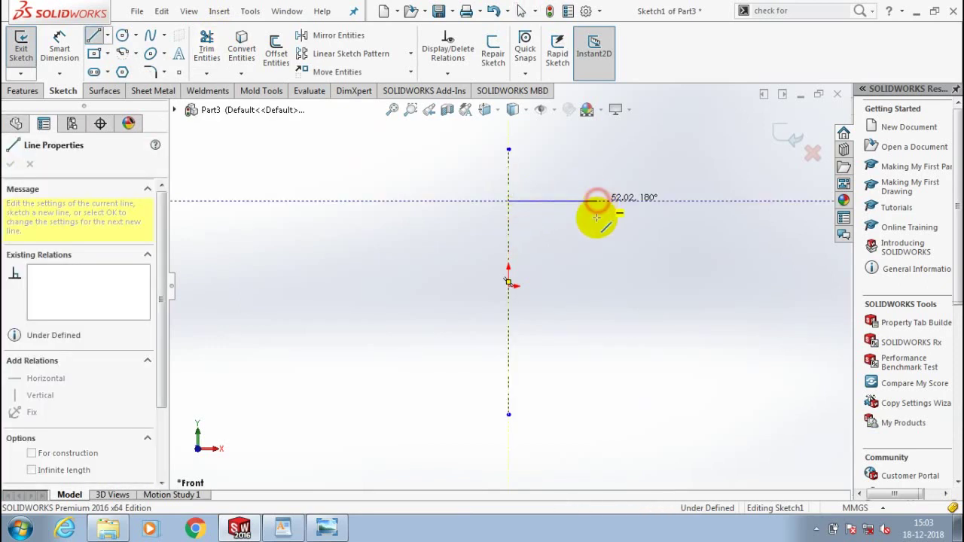
left_click(597, 200)
left_click(598, 257)
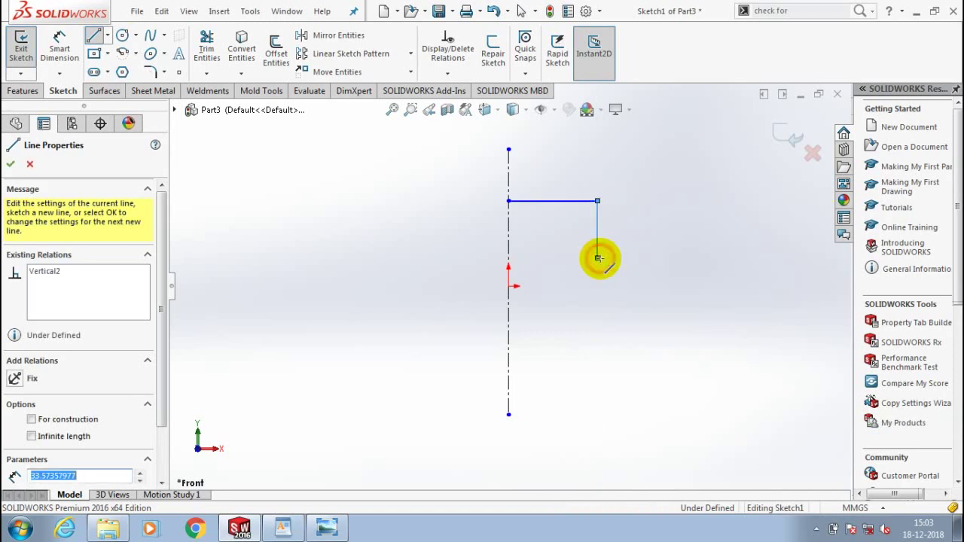
key("Escape")
Add a centre-point arc centred on the centreline, sloping down to the right.
left_click(136, 55)
left_click(145, 71)
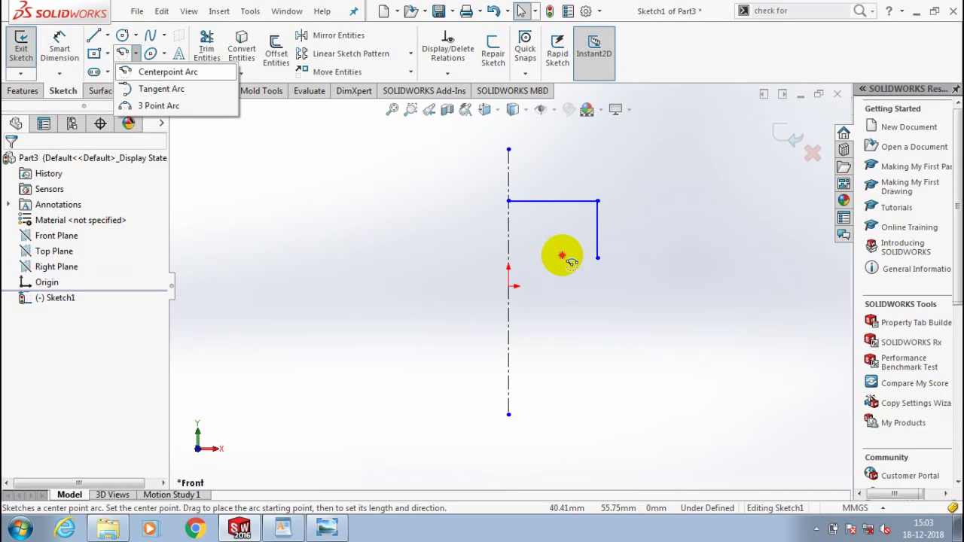
left_click(509, 472)
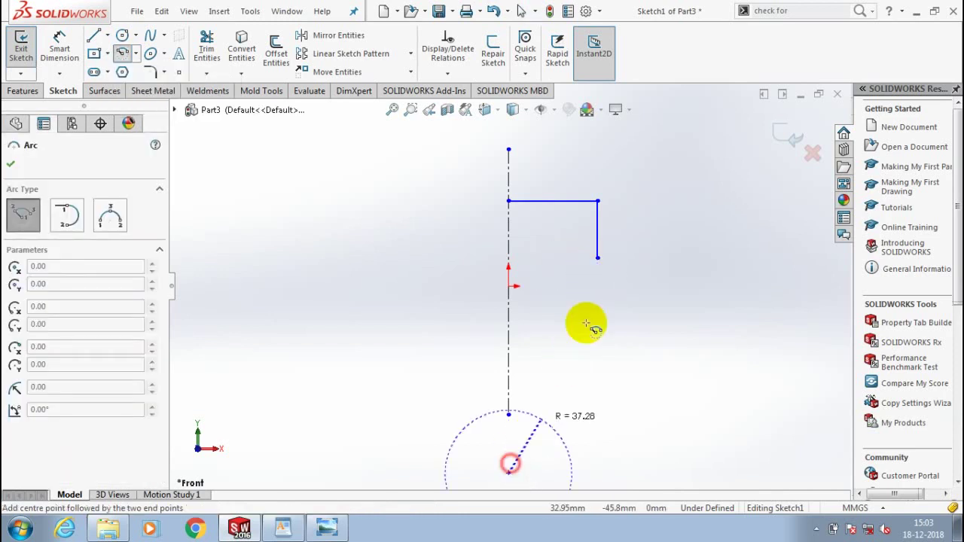
left_click(597, 259)
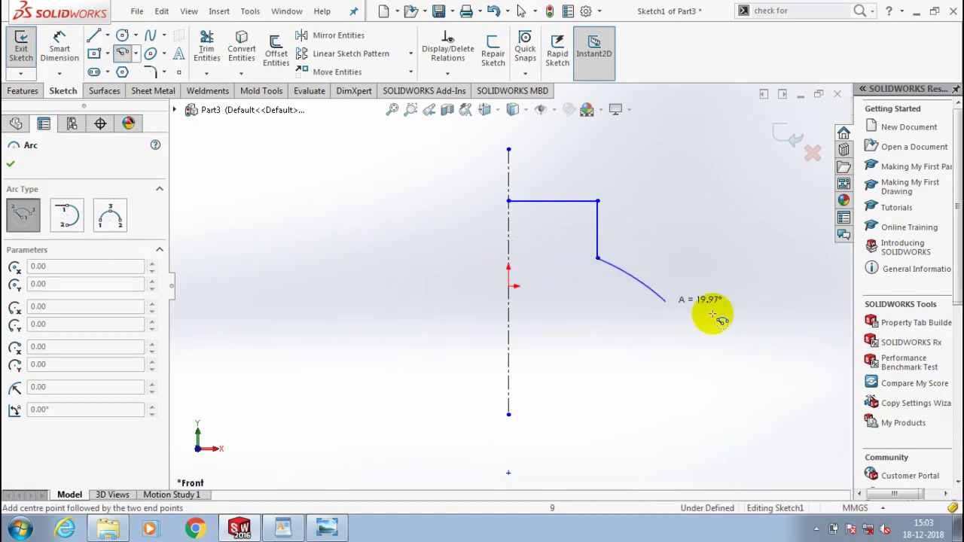
left_click(670, 305)
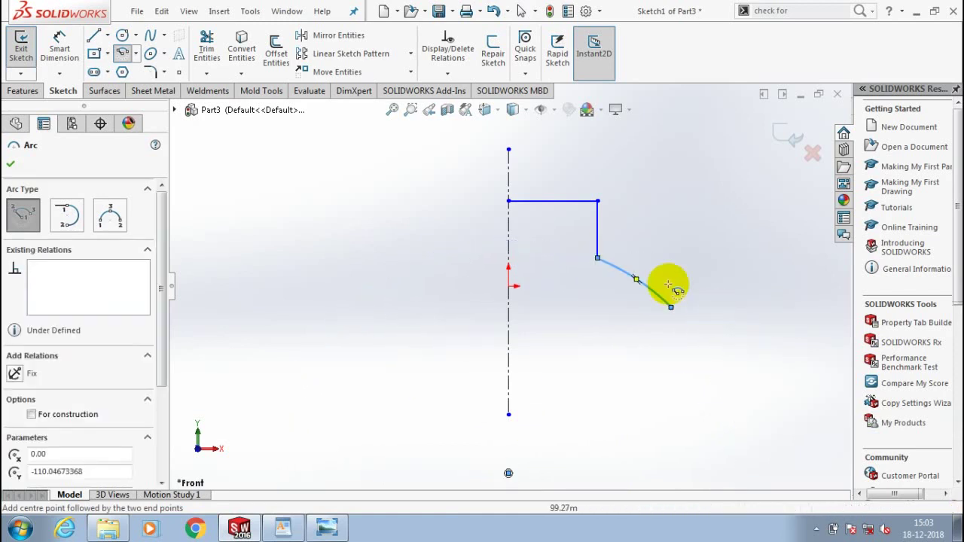
Draw the remaining vertical and bottom lines to close the profile back along the centreline.
left_click(94, 35)
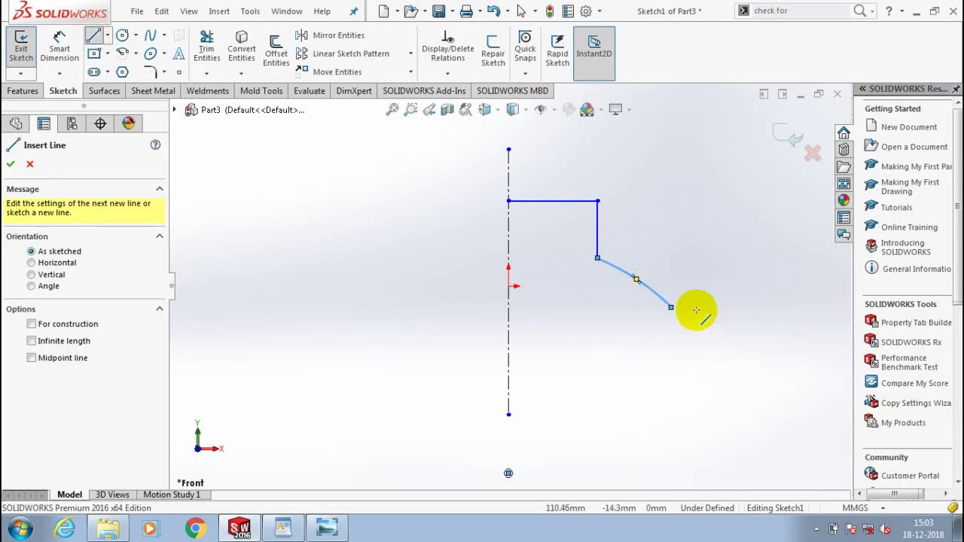
left_click(670, 307)
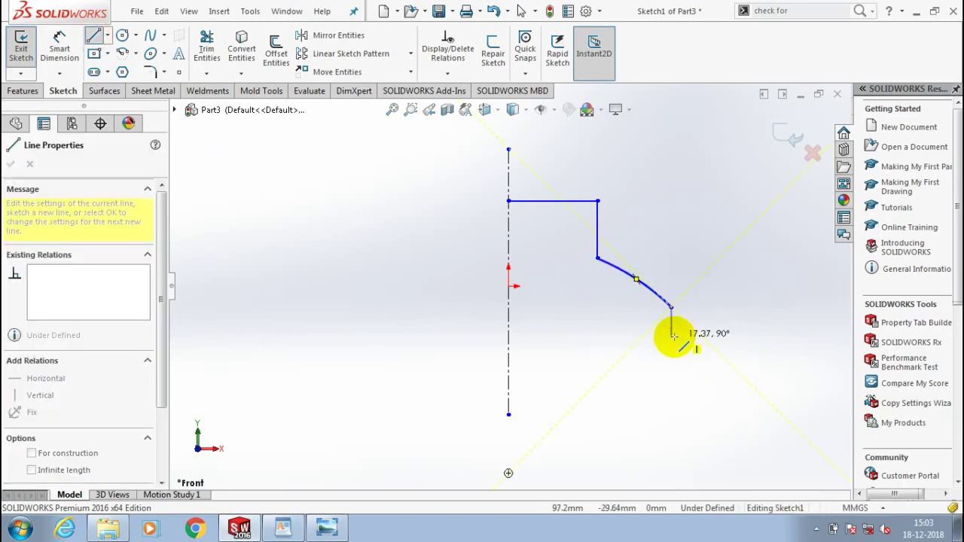
left_click(671, 329)
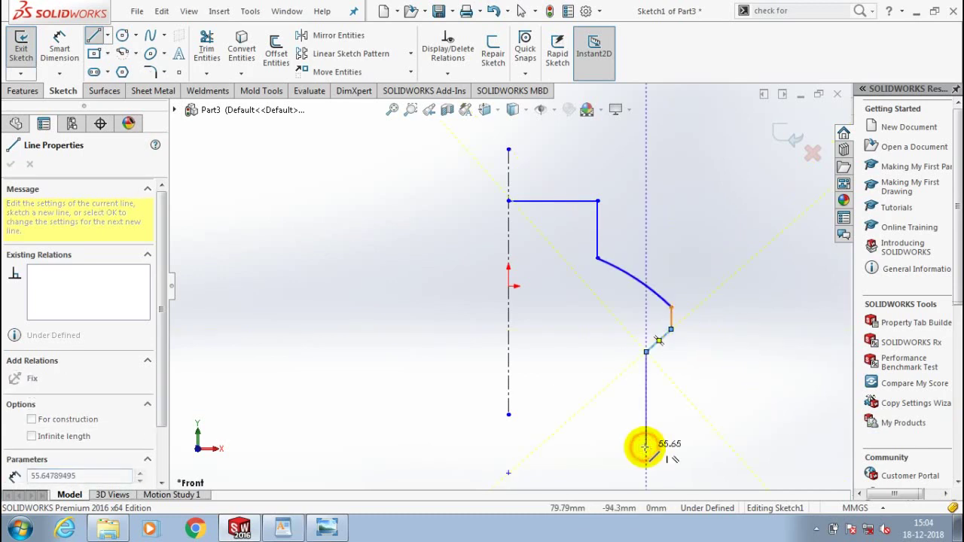
key("z")
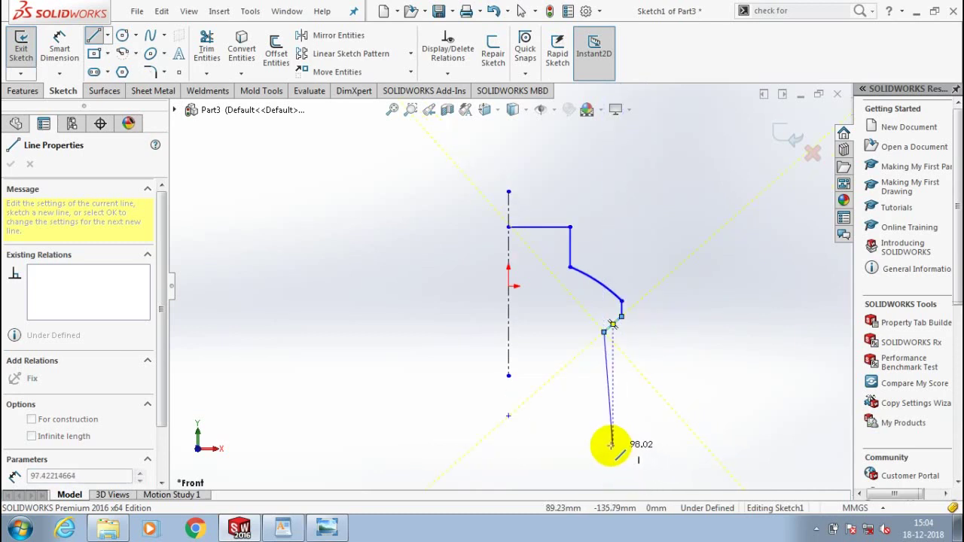
left_click(604, 441)
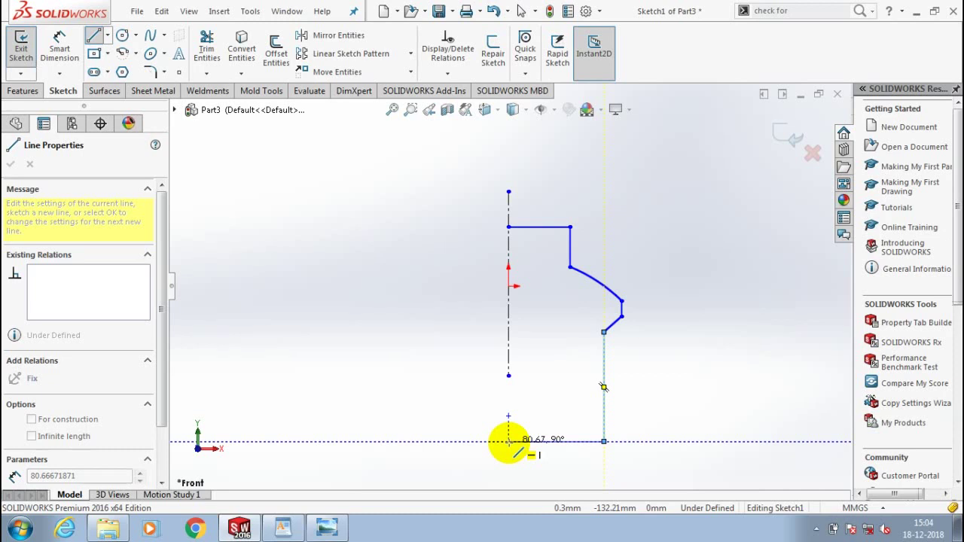
left_click(508, 441)
left_click(508, 227)
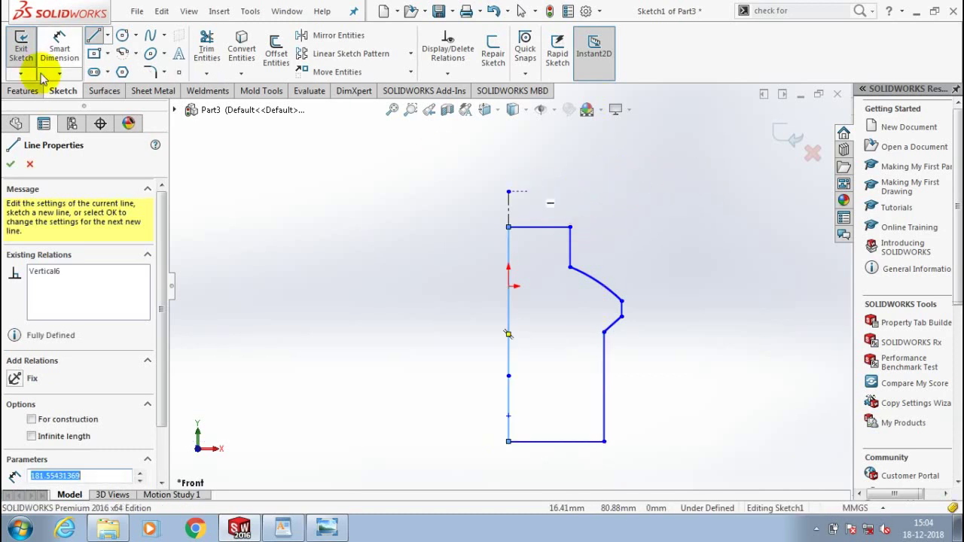
Dimension the centreline edge to a 119 height.
left_click(10, 163)
left_click(60, 44)
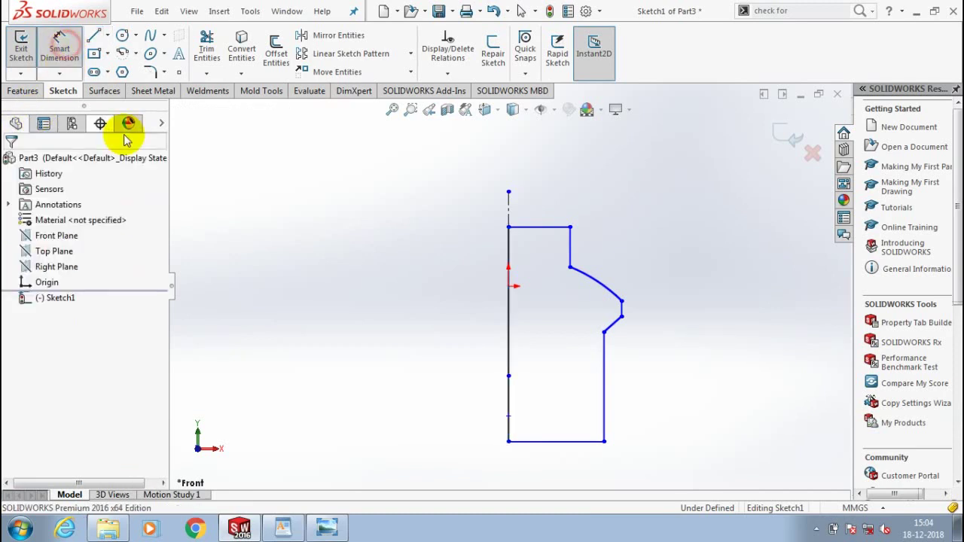
left_click(508, 280)
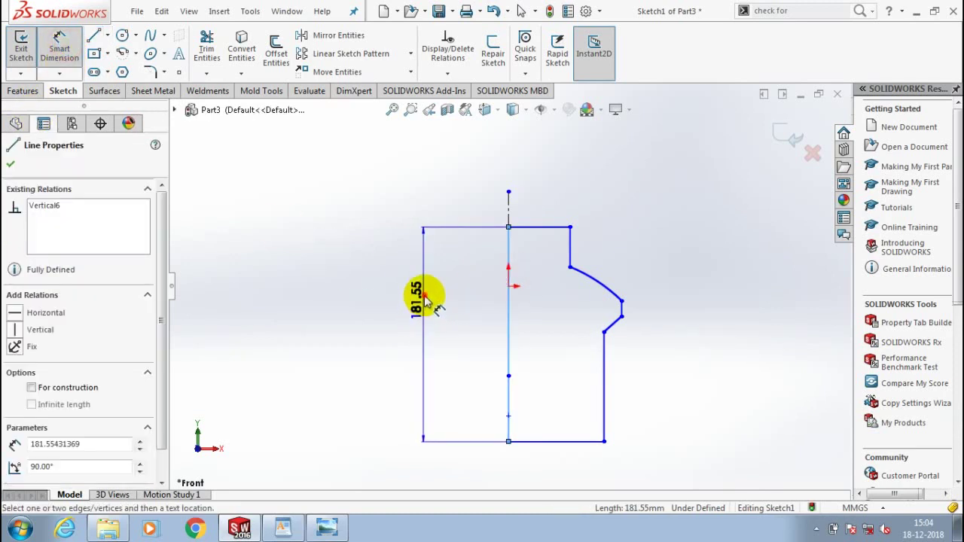
left_click(426, 299)
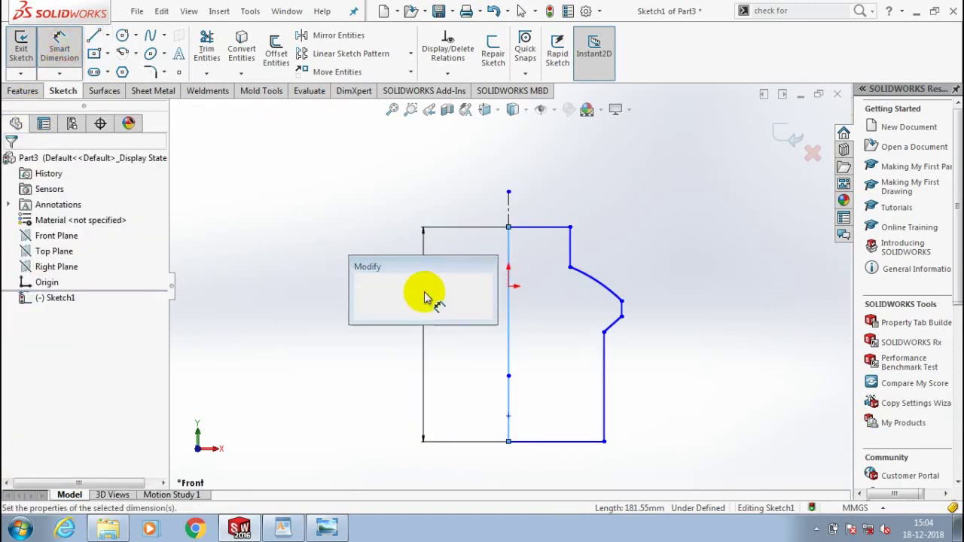
type("11")
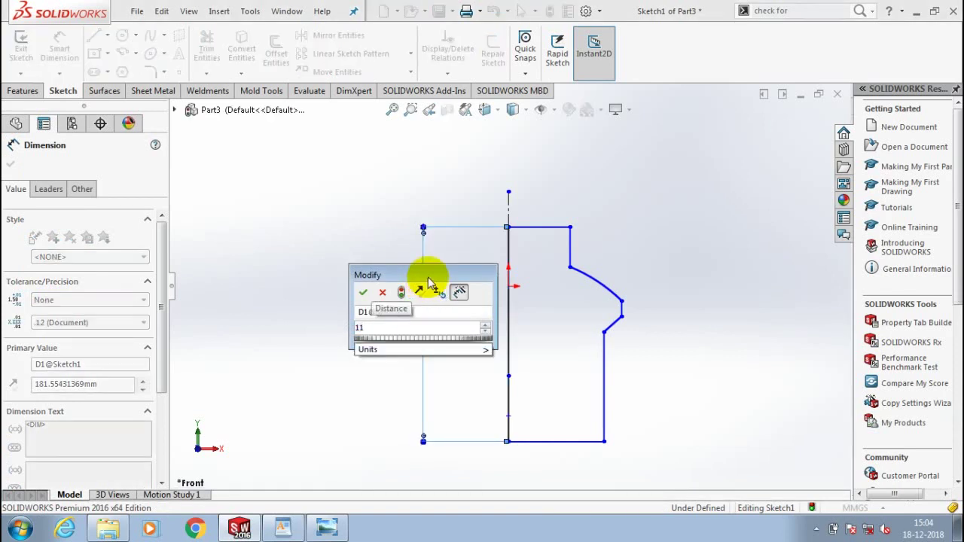
type("9")
left_click(363, 292)
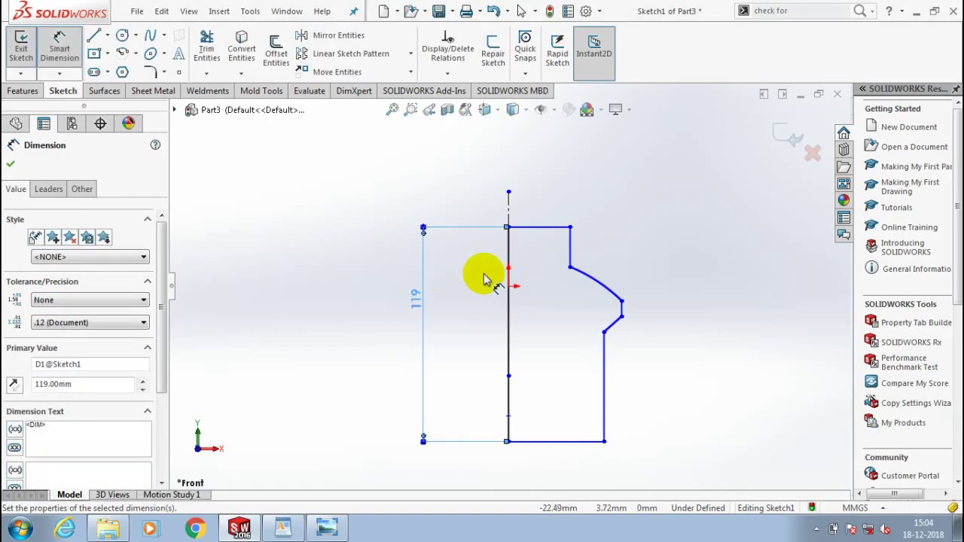
Set the top line width to 35 and the bottom line width to 62.5.
left_click(558, 229)
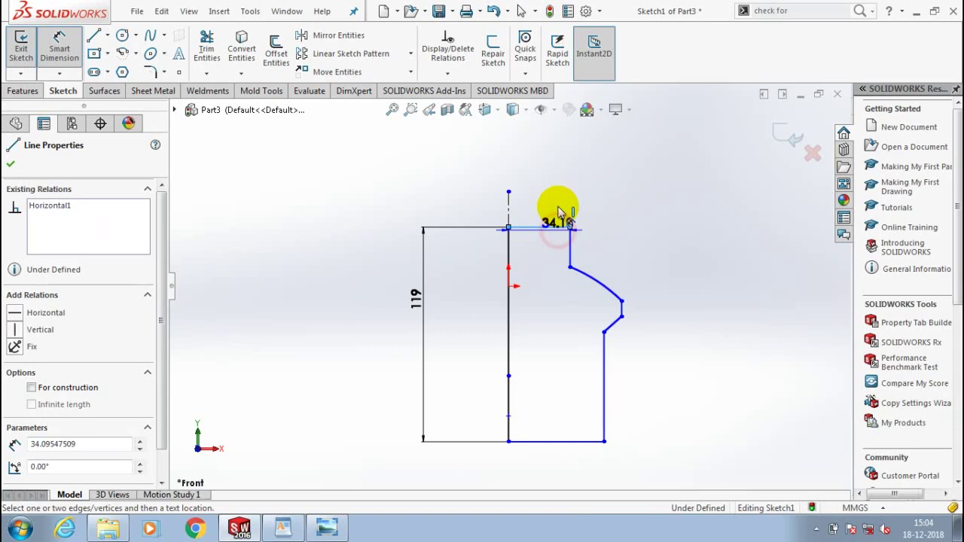
left_click(558, 213)
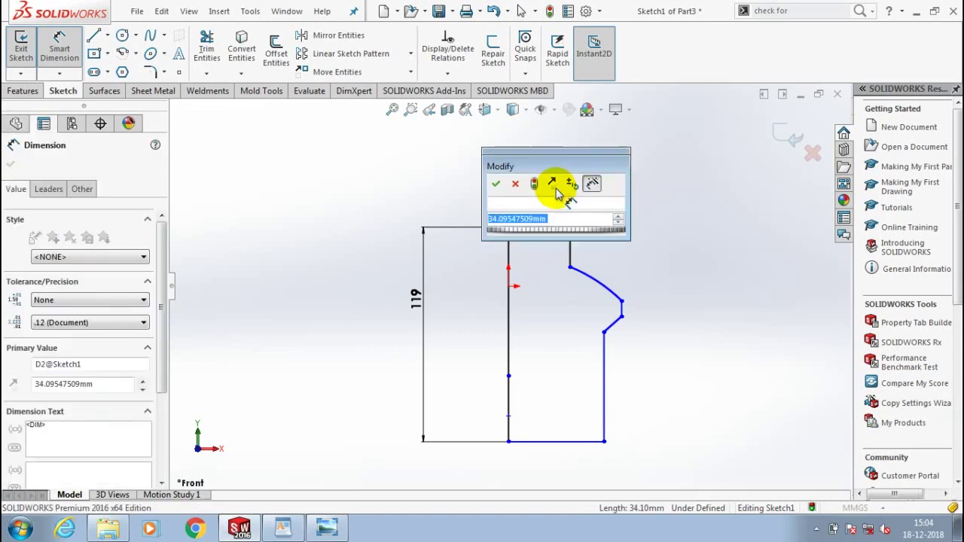
type("35")
key("Return")
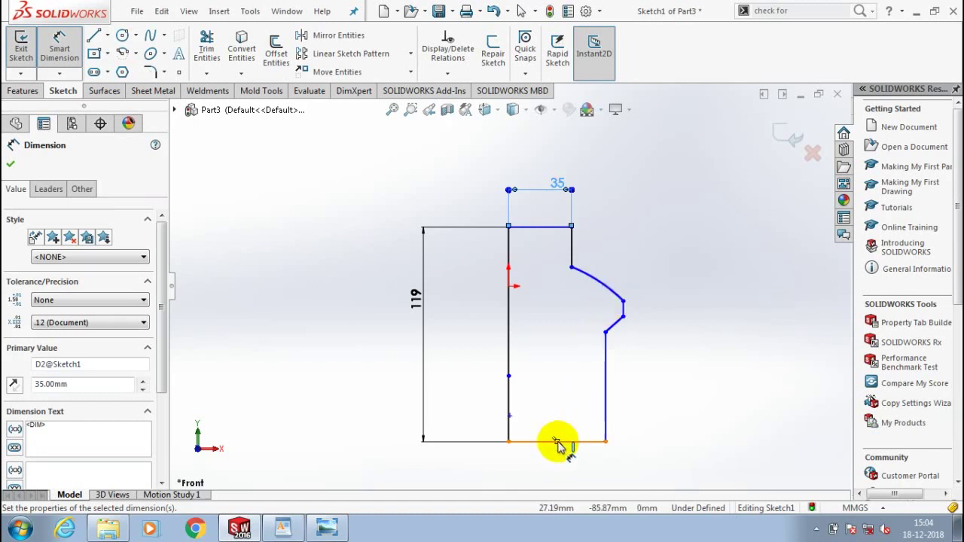
left_click(577, 461)
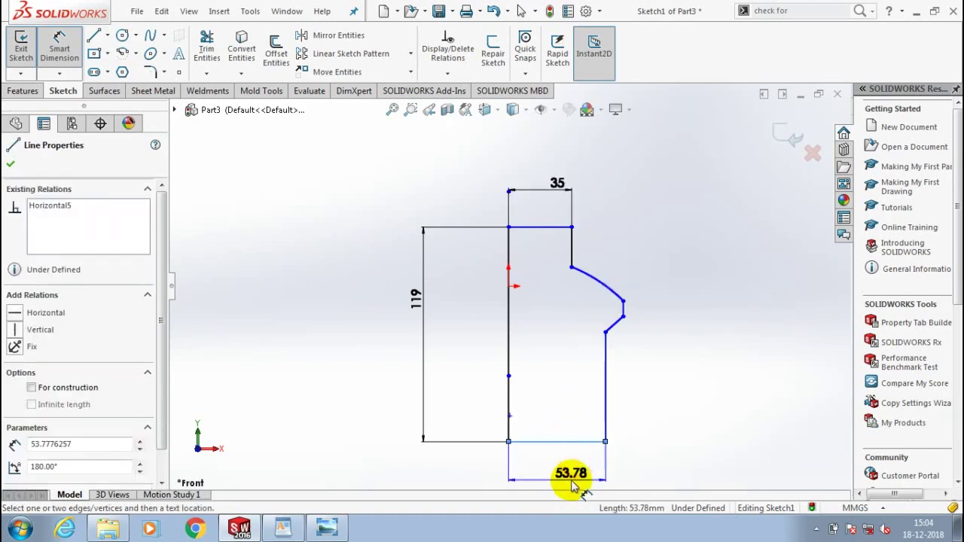
left_click(571, 482)
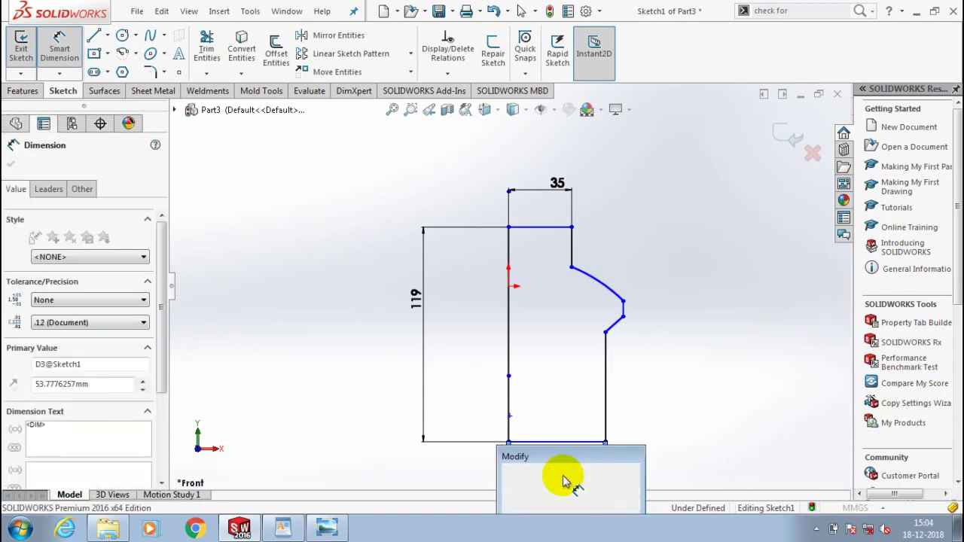
type("62.5")
key("Return")
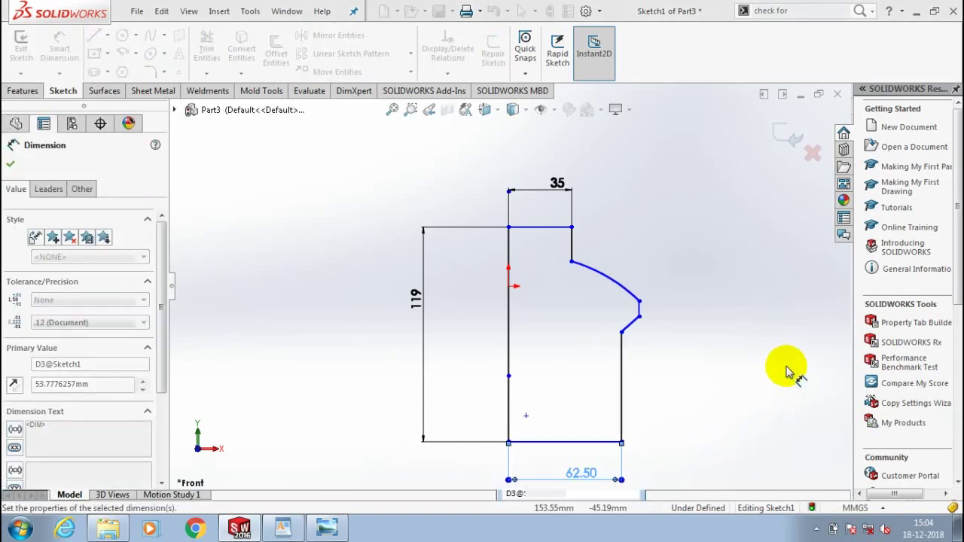
Try 35 on the short top-right step, then undo it back to 18.93.
left_click(572, 245)
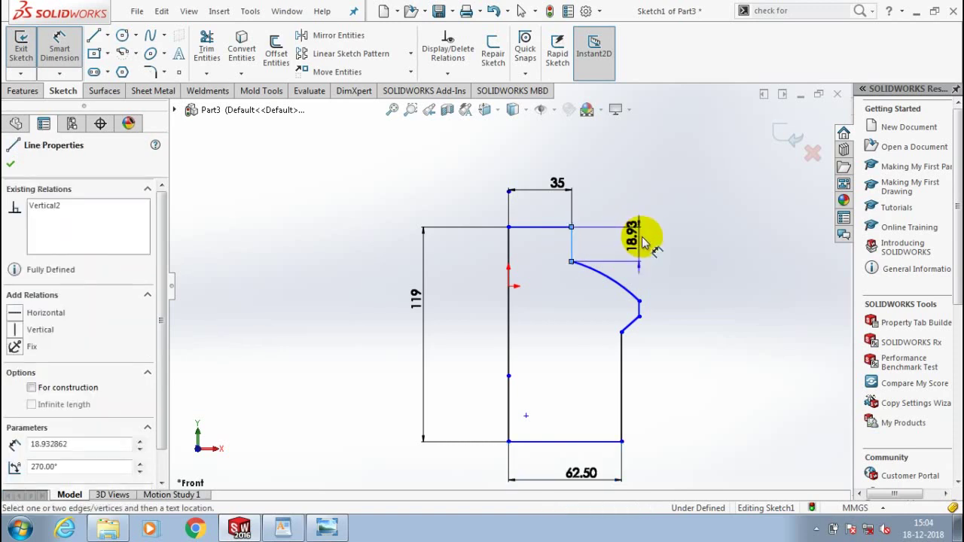
left_click(655, 241)
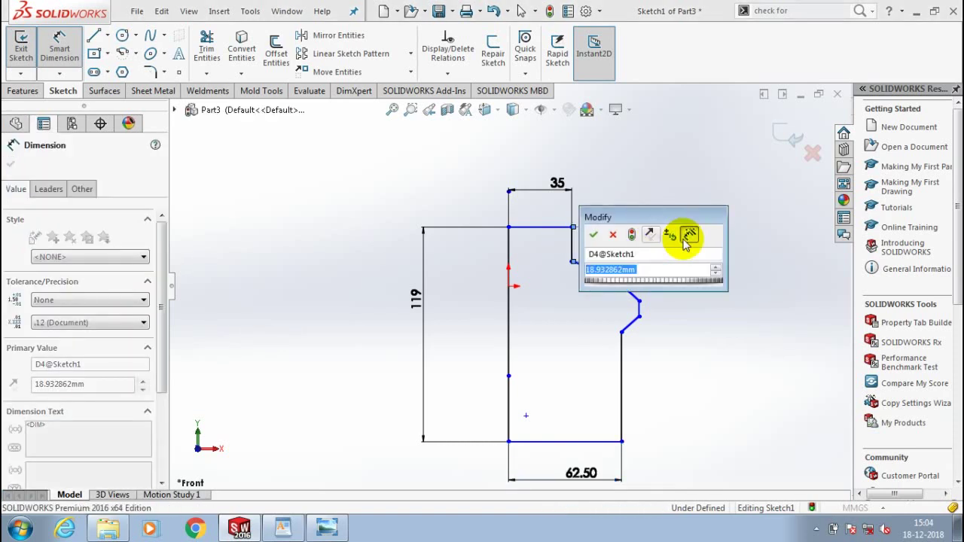
type("35")
key("Return")
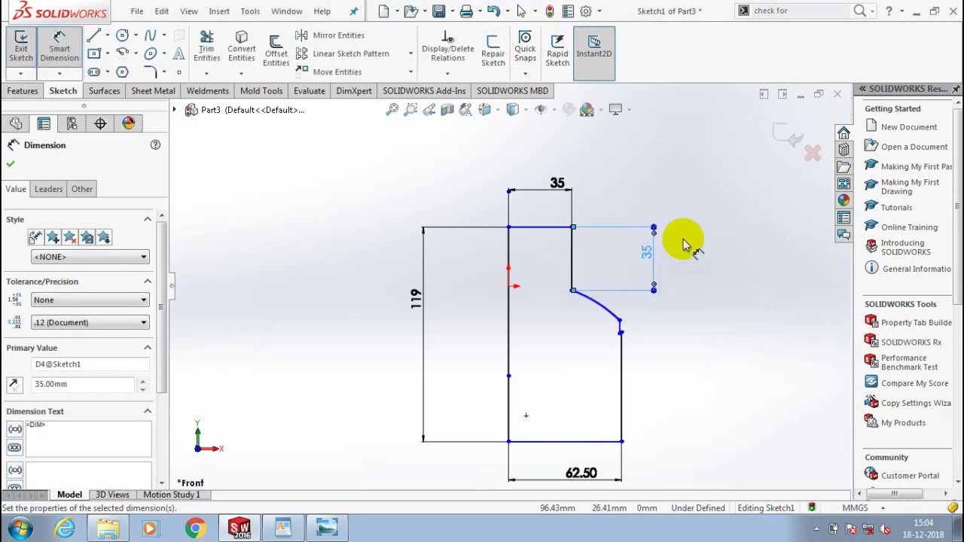
scroll(614, 320, "down", 3)
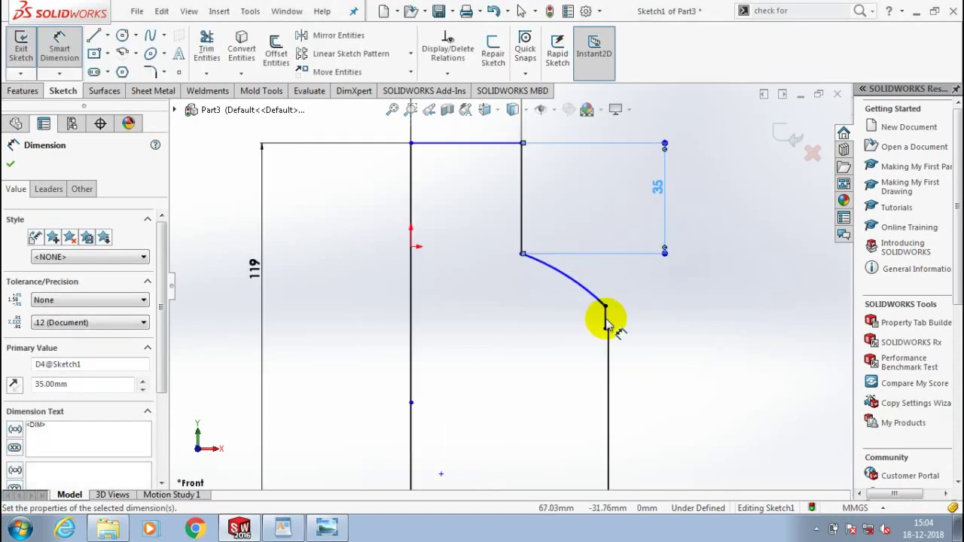
key("Escape")
key("ctrl+z")
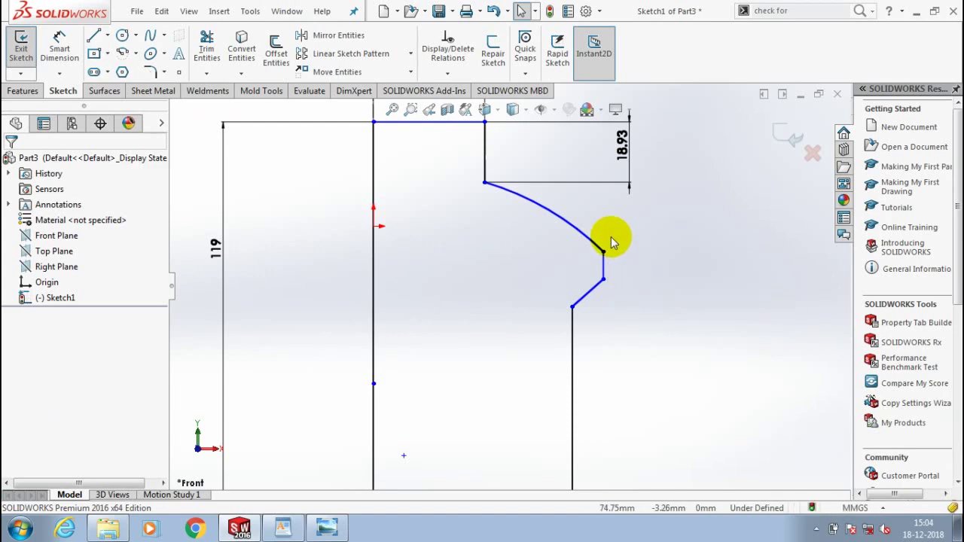
key("z")
Add a 72 overall width from the arc's lower end to the centreline.
key("d")
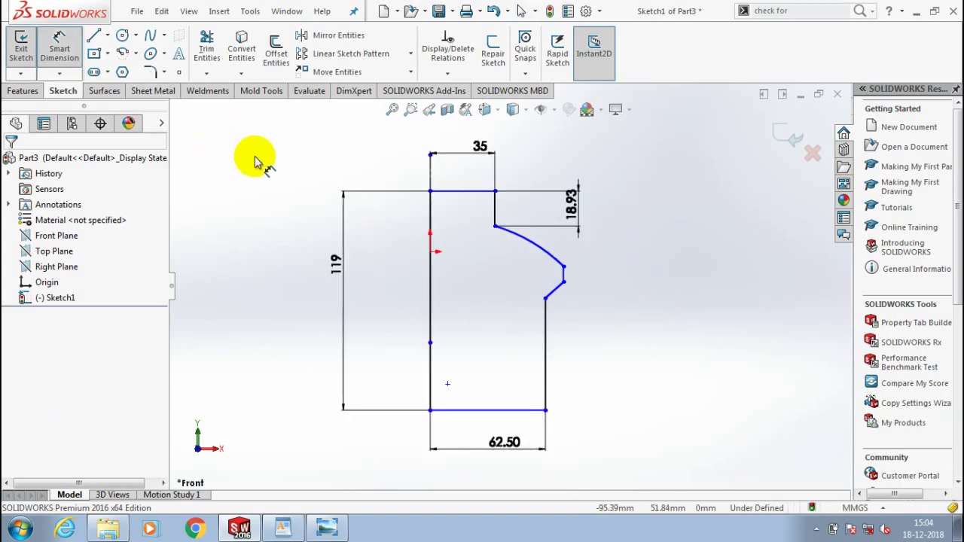
left_click(564, 281)
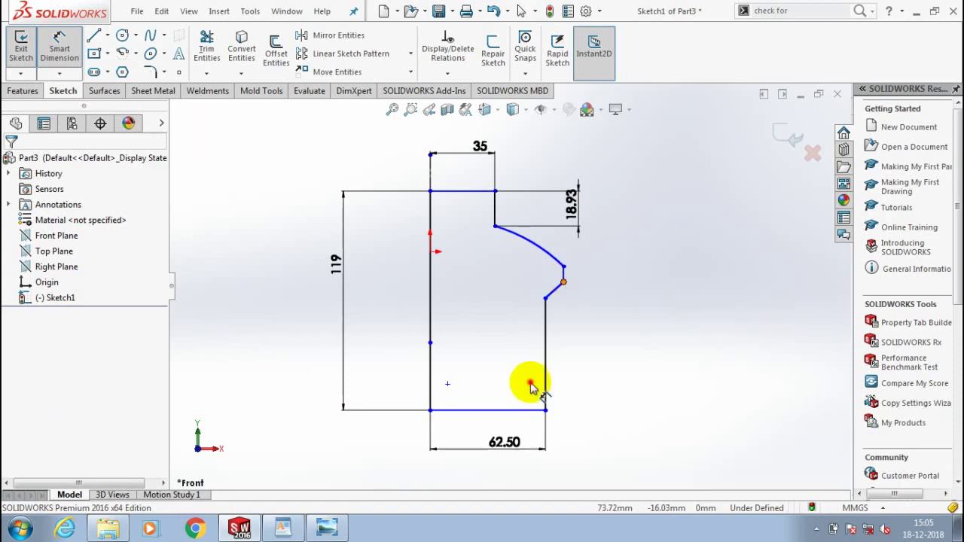
left_click(531, 385)
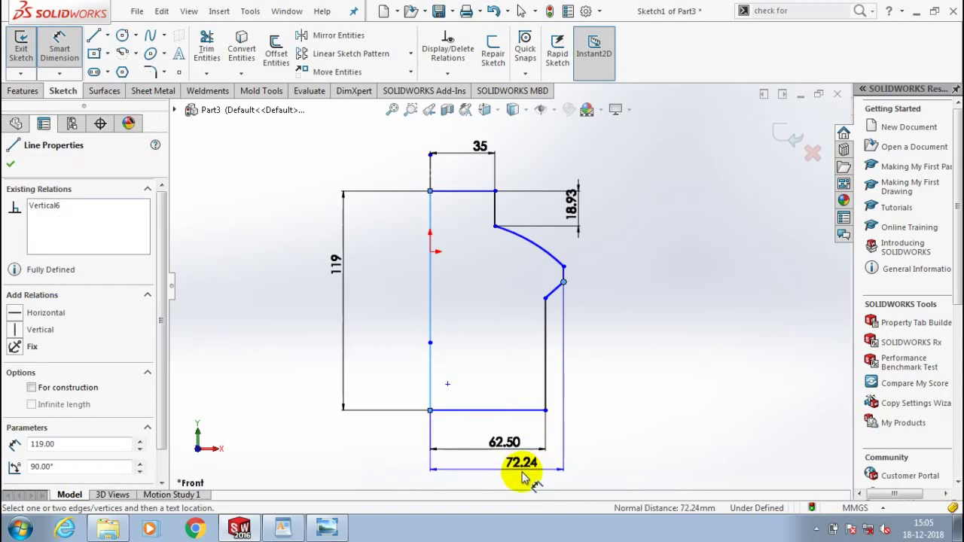
left_click(525, 480)
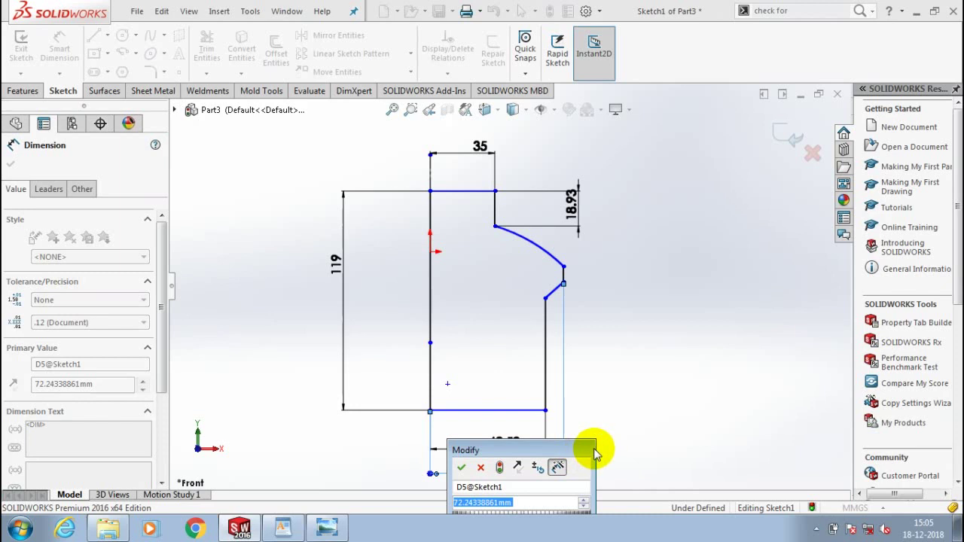
type("72")
key("Return")
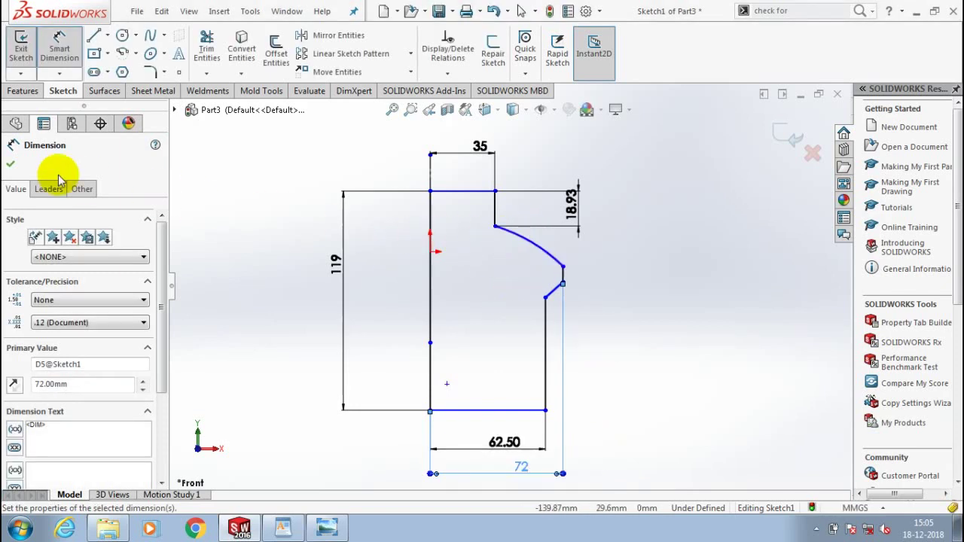
left_click(12, 162)
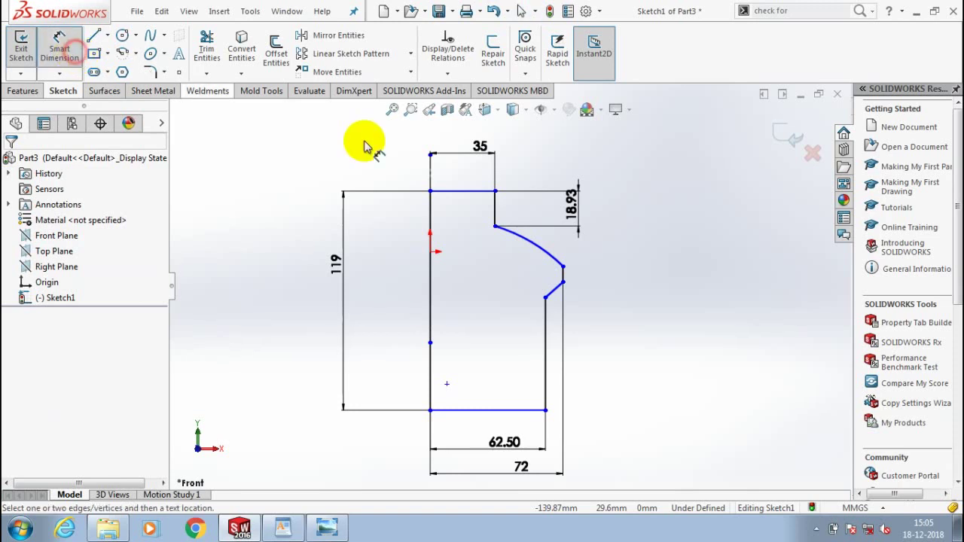
Give the large arc a radius of R125.
left_click_drag(546, 251, 529, 294)
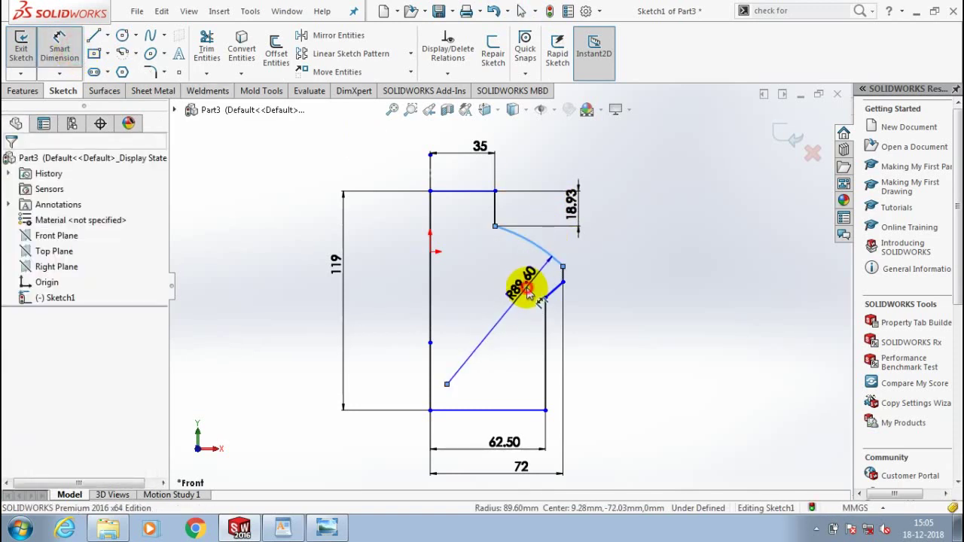
left_click(529, 293)
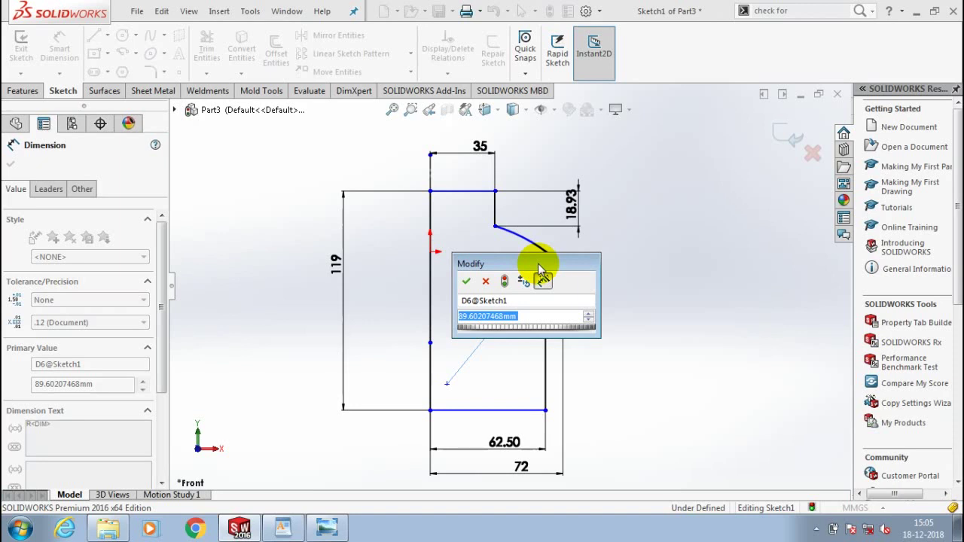
type("125")
key("Return")
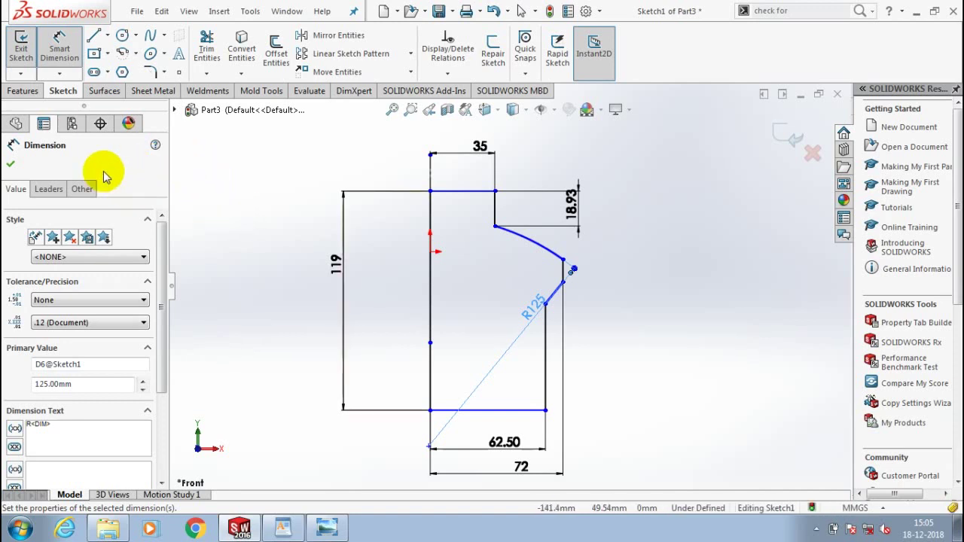
left_click(15, 164)
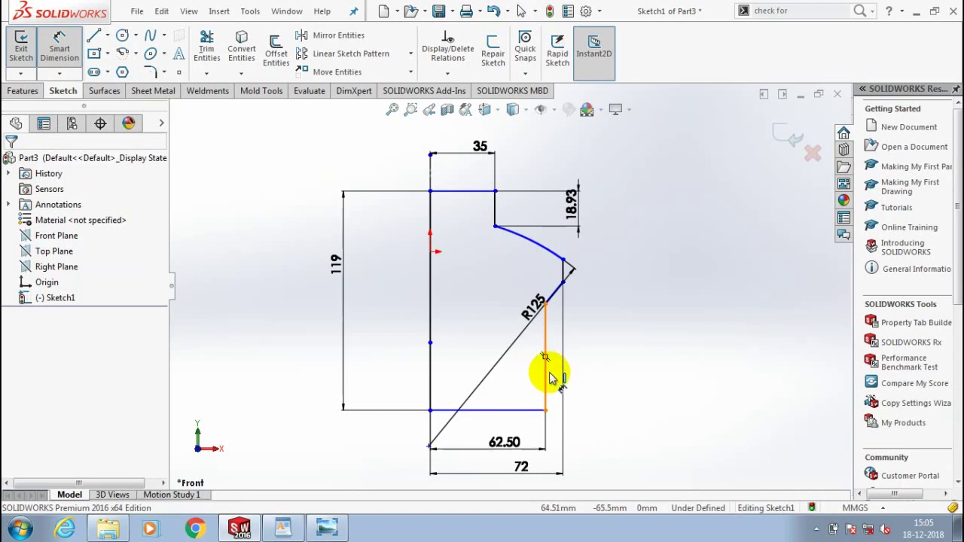
Set the short vertical line at the arc's end to 6.
scroll(581, 312, "down", 1)
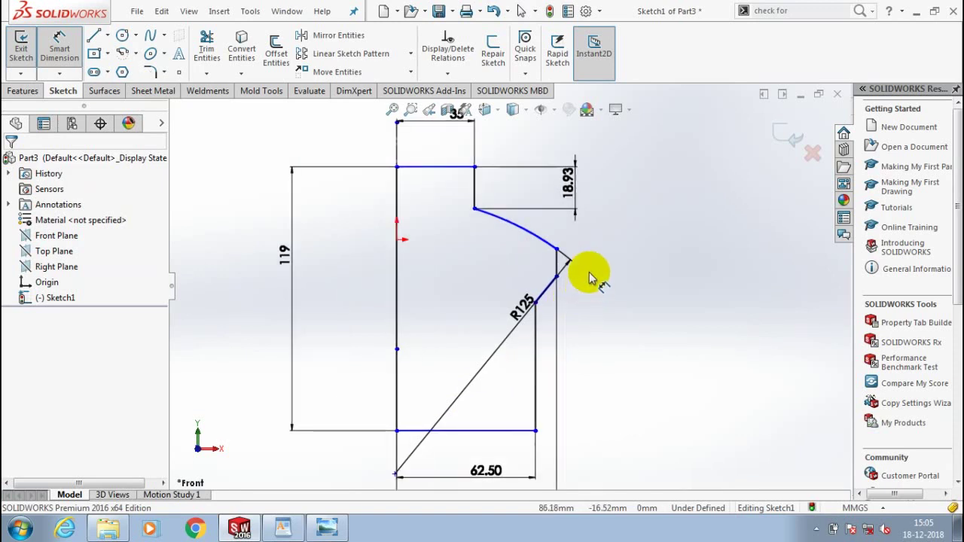
left_click(556, 262)
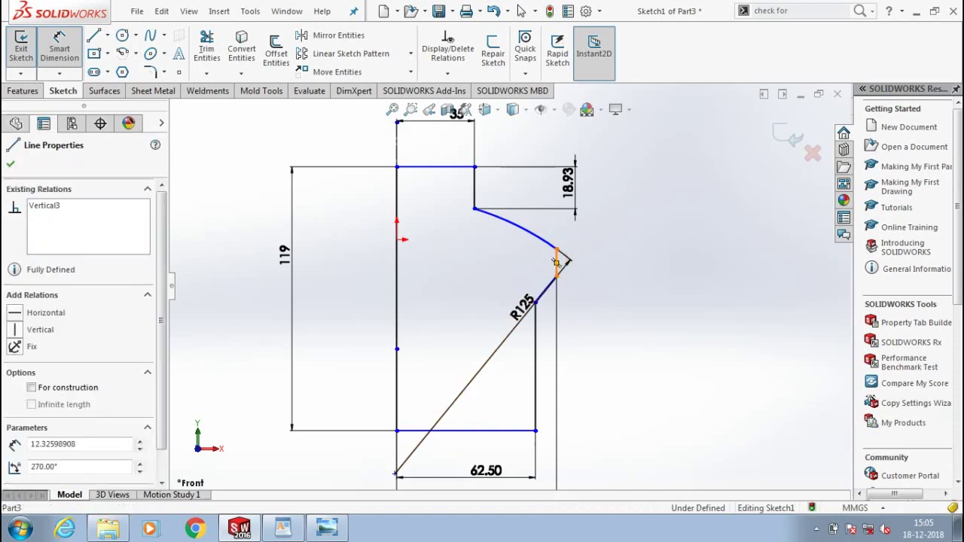
left_click(622, 268)
type("6")
key("Return")
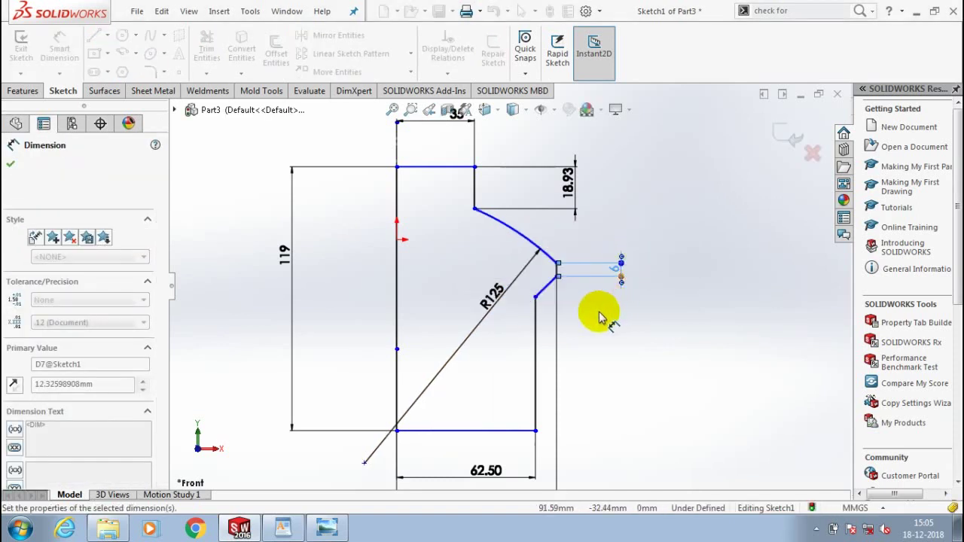
left_click(547, 350)
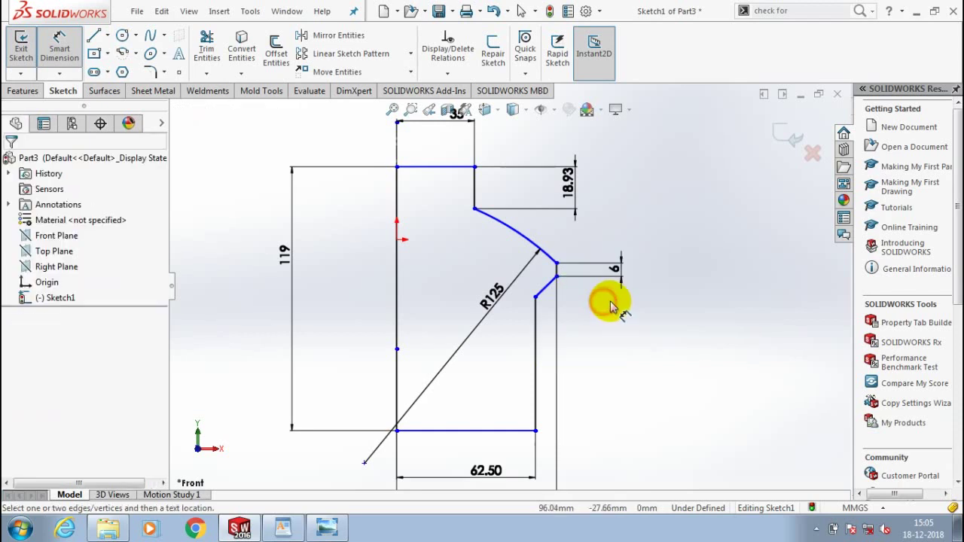
Dimension the vertical distance from that line's lower end to the bottom corner as 56.
left_click(556, 277)
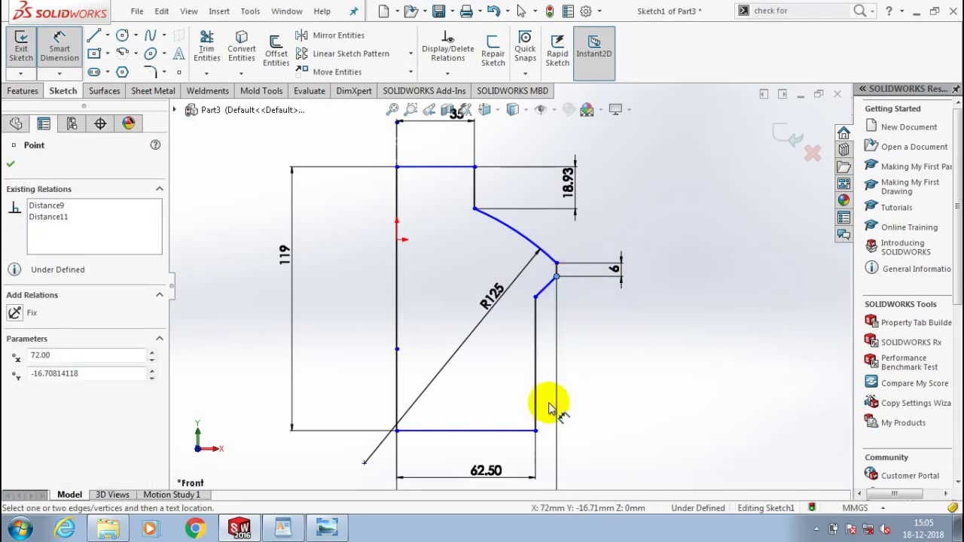
left_click(535, 430)
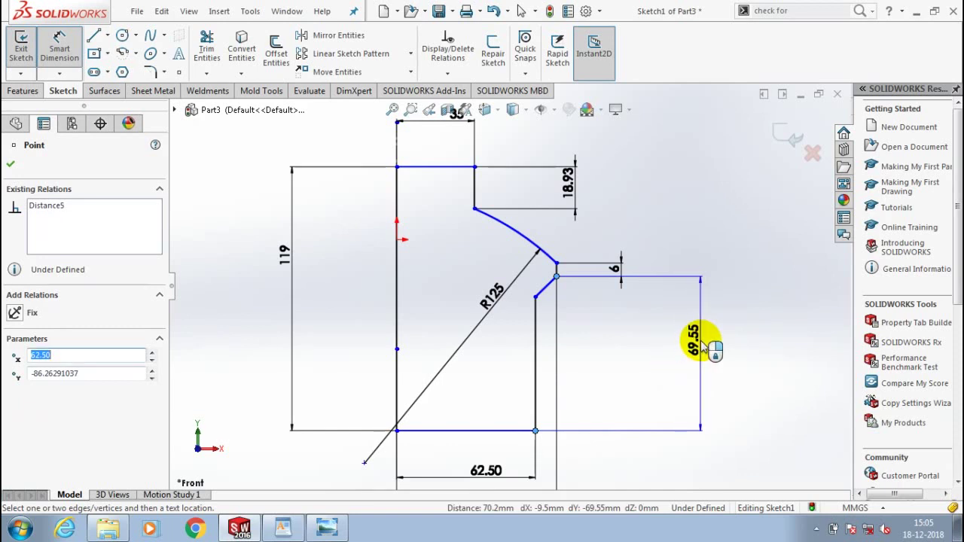
left_click(701, 346)
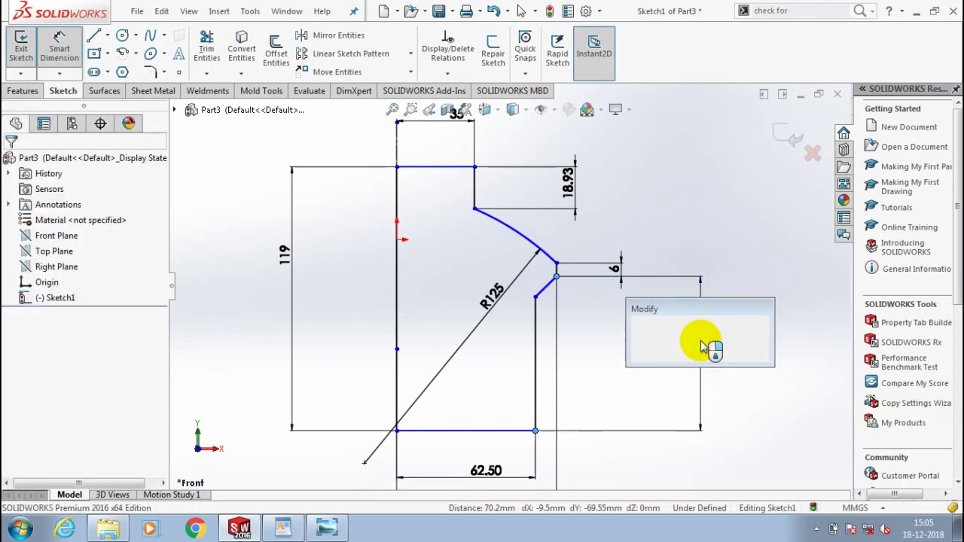
type("56")
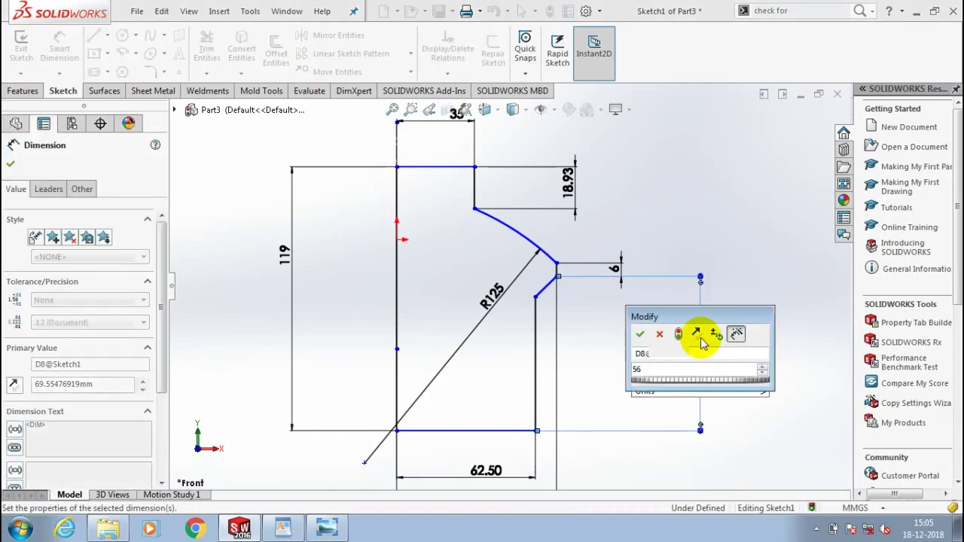
key("Return")
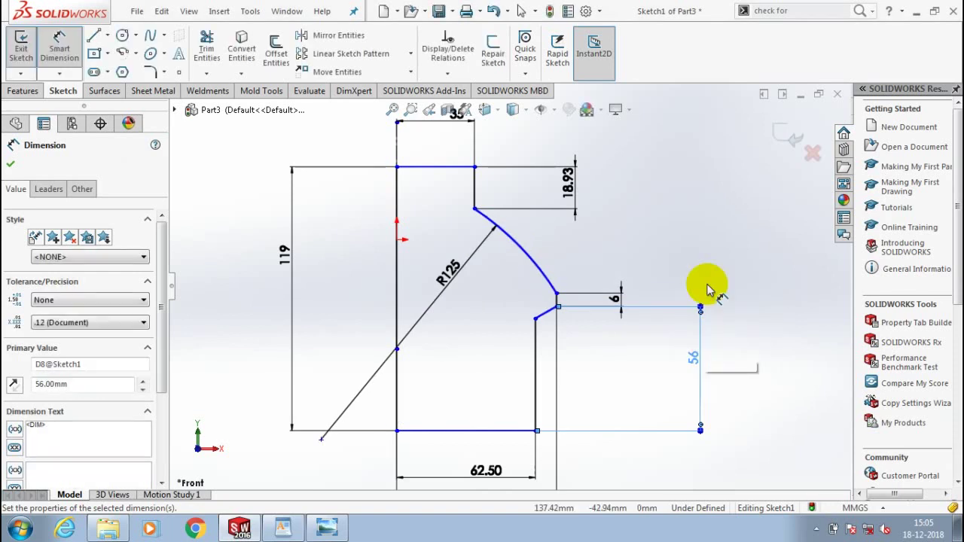
Change the 18.93 dimension to 35 and fit the sketch in view.
left_click(10, 163)
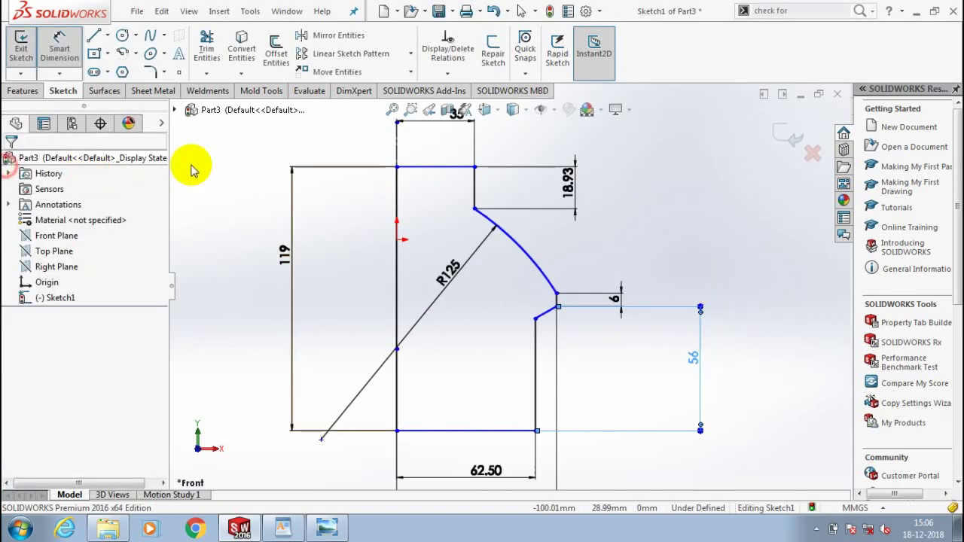
double_click(564, 185)
type("35")
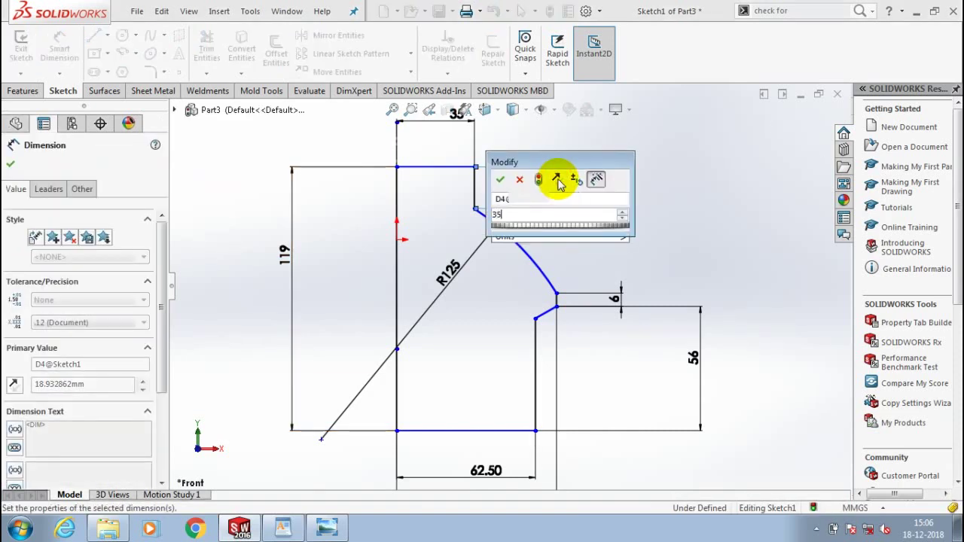
key("Return")
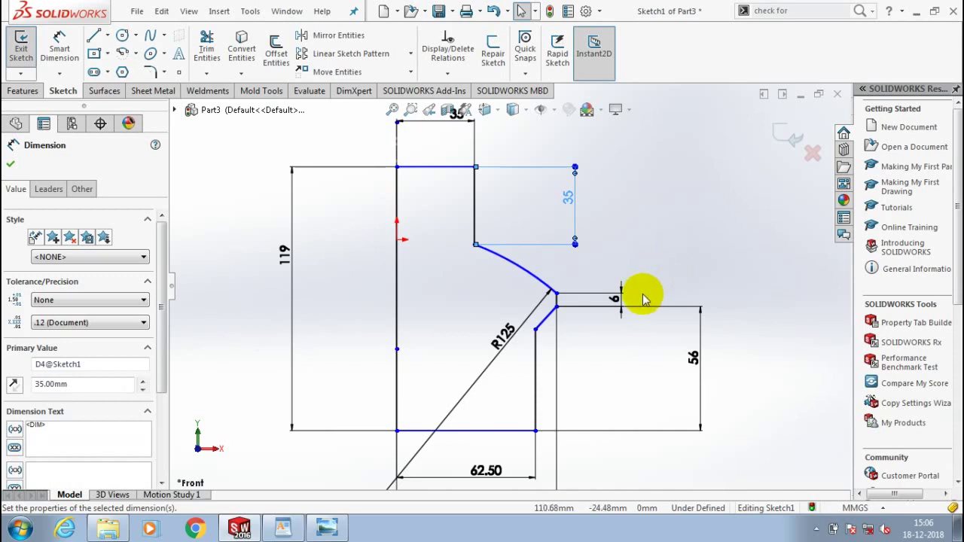
key("f")
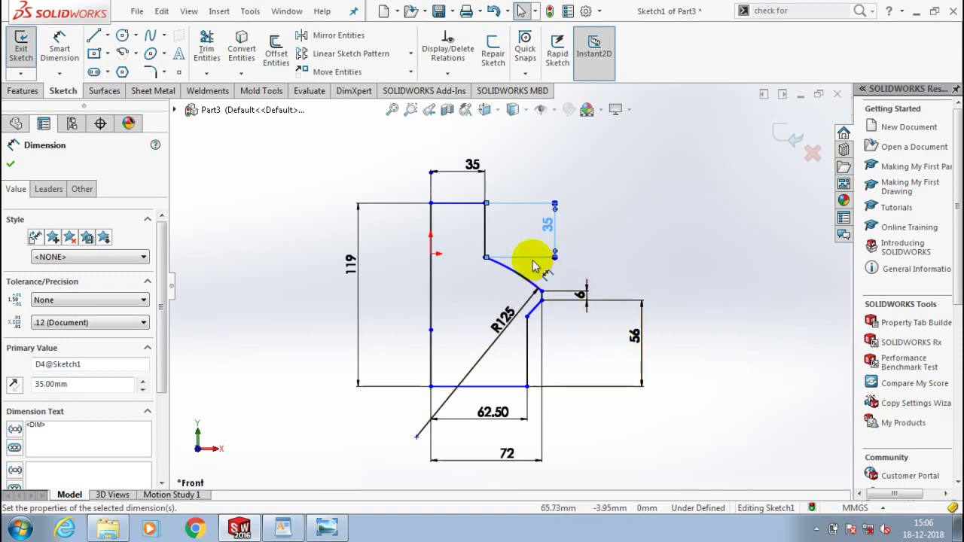
Dismiss the dimension panel and place a short horizontal centreline at the lower step.
left_click(639, 271)
scroll(561, 267, "down", 2)
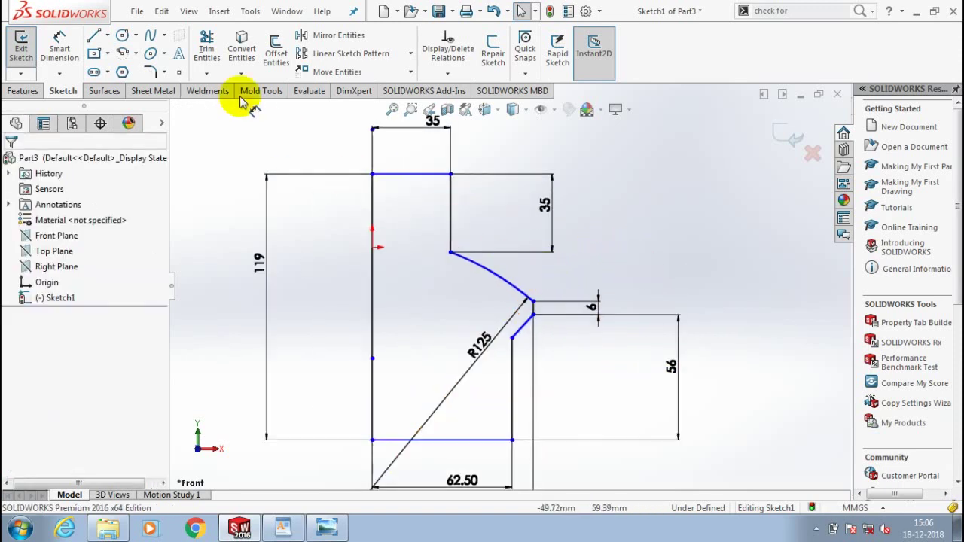
left_click(60, 48)
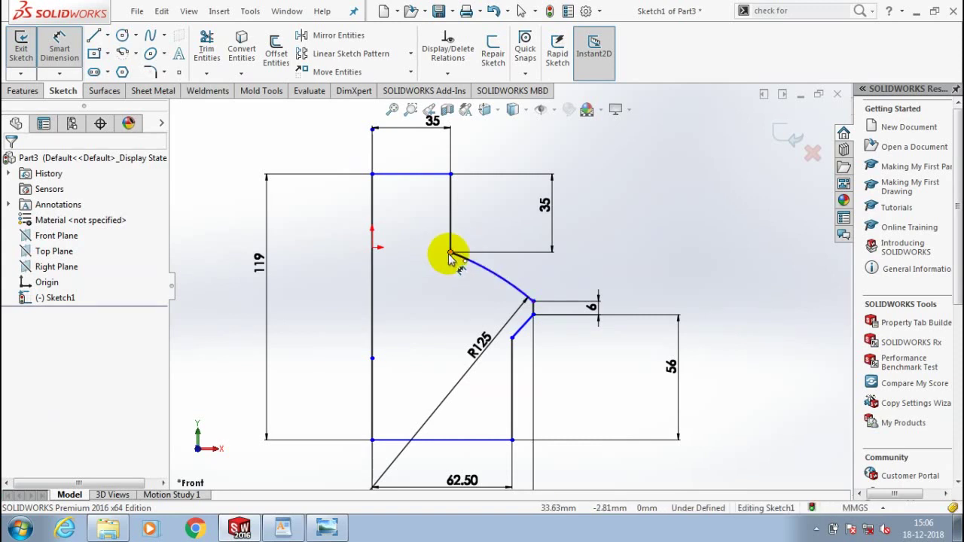
left_click(450, 258)
Draw a centre-radius circle above the lower step and delete all of its automatic relations.
left_click(134, 37)
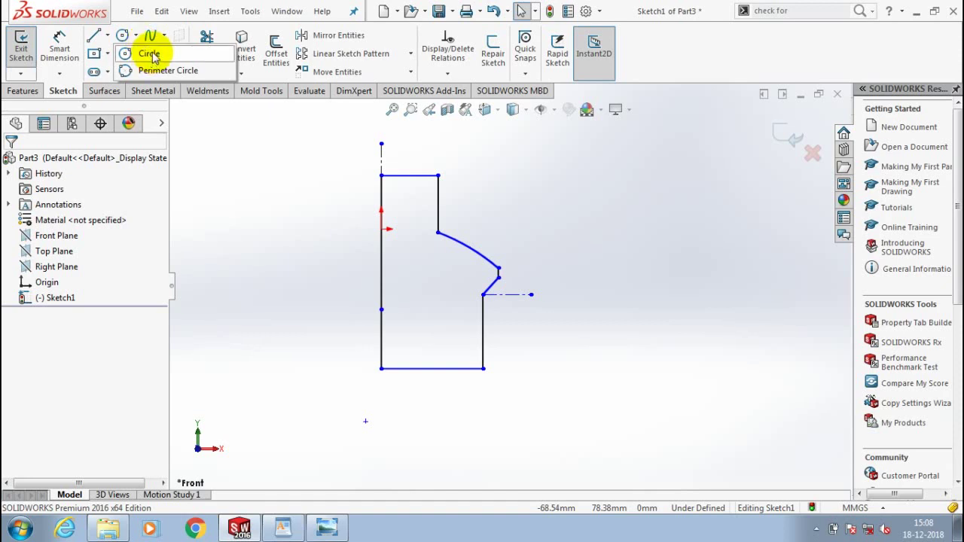
left_click(153, 56)
left_click(482, 204)
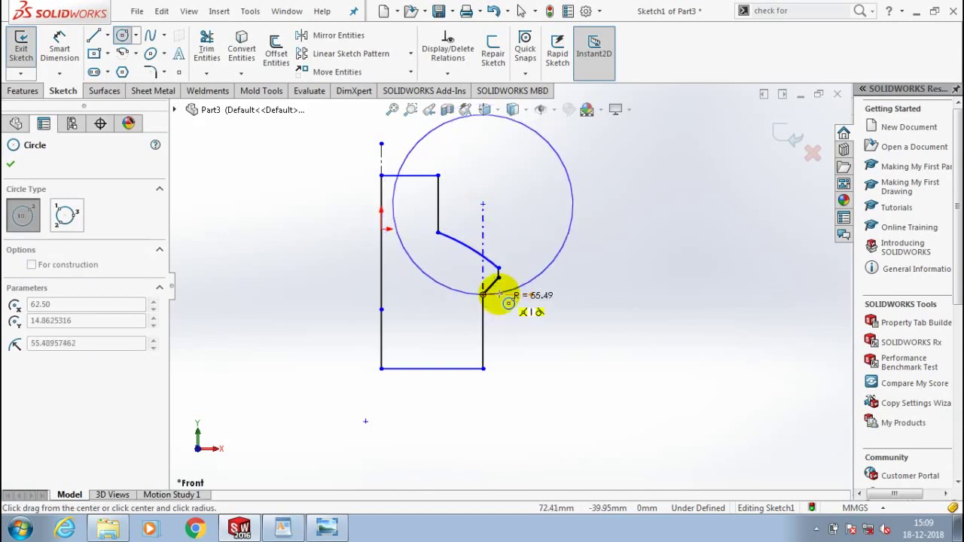
left_click(499, 295)
left_click(65, 276)
right_click(69, 278)
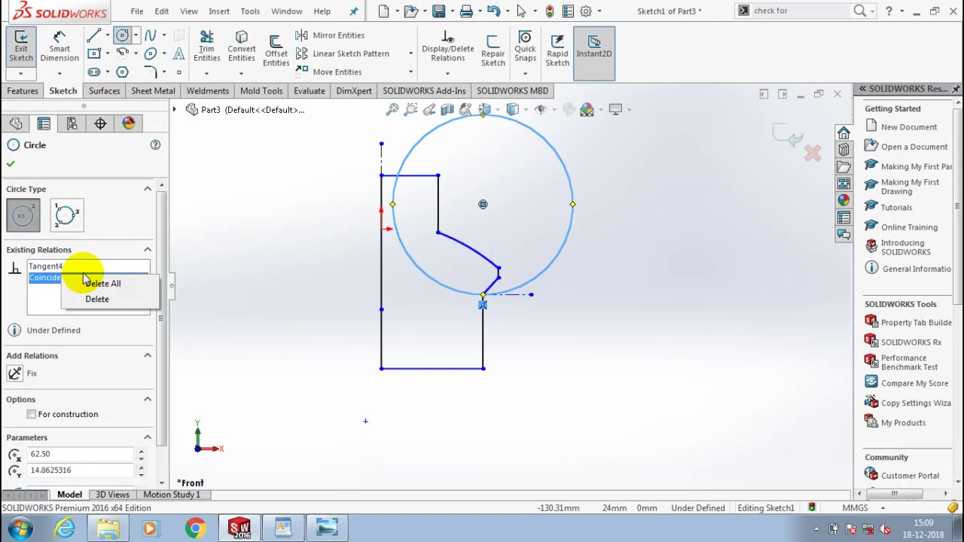
left_click(86, 283)
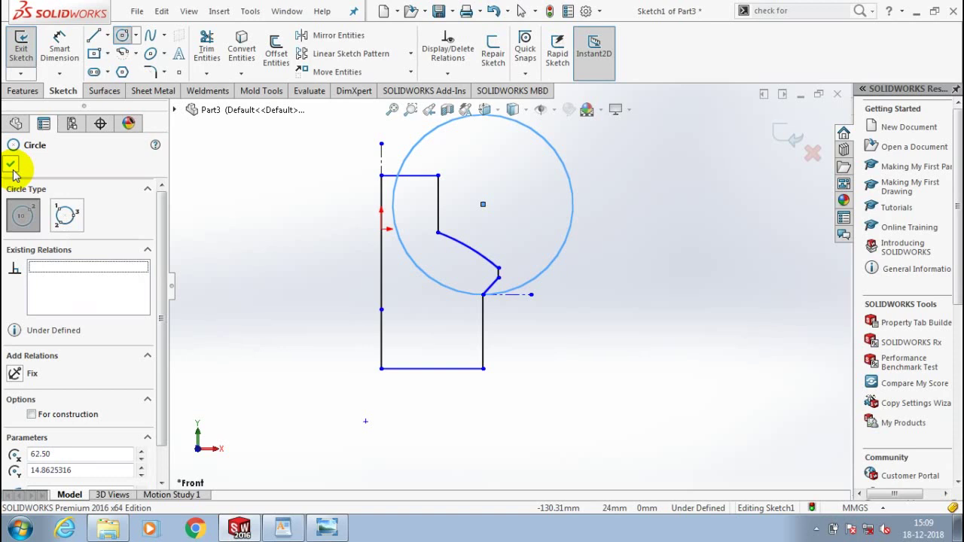
left_click(60, 48)
Give the circle an 80 mm diameter dimension, then select it.
left_click(636, 235)
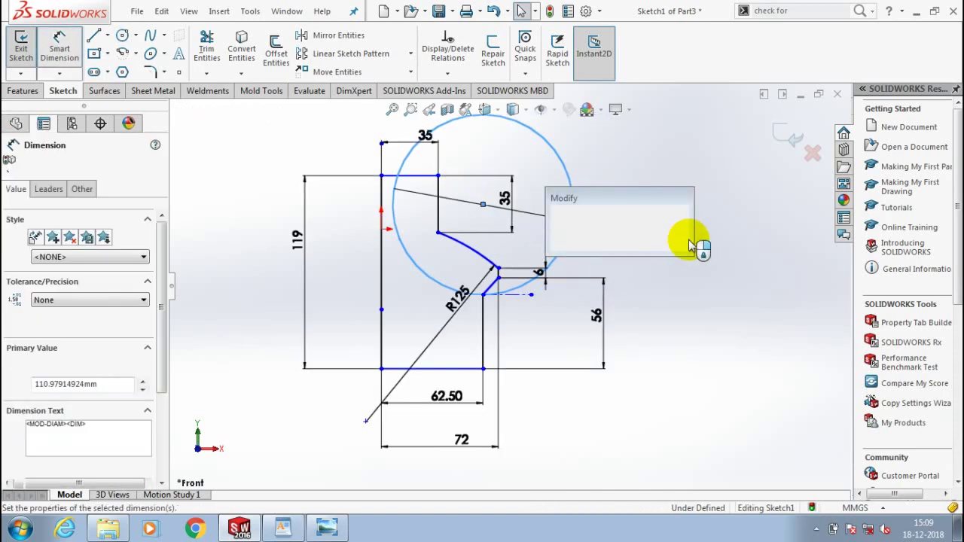
type("80")
key("Return")
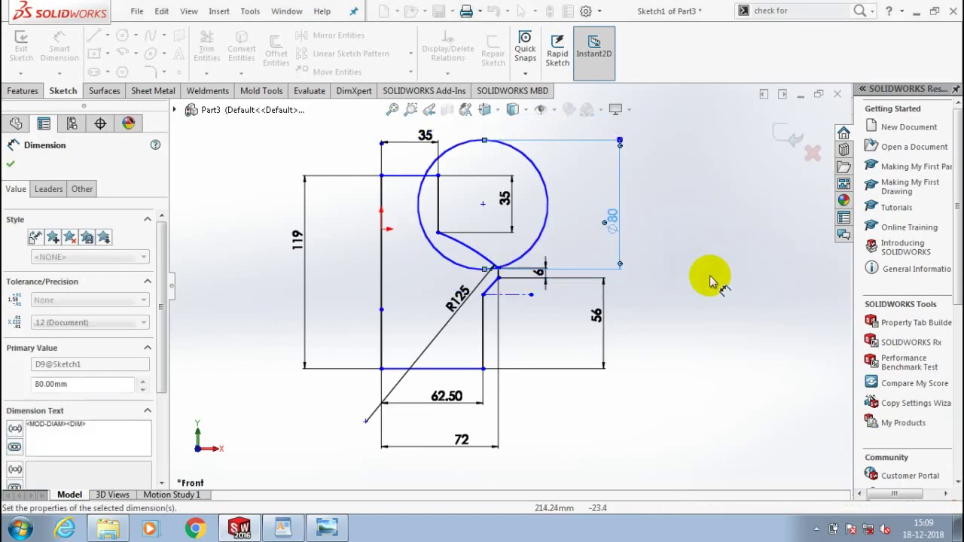
left_click(13, 167)
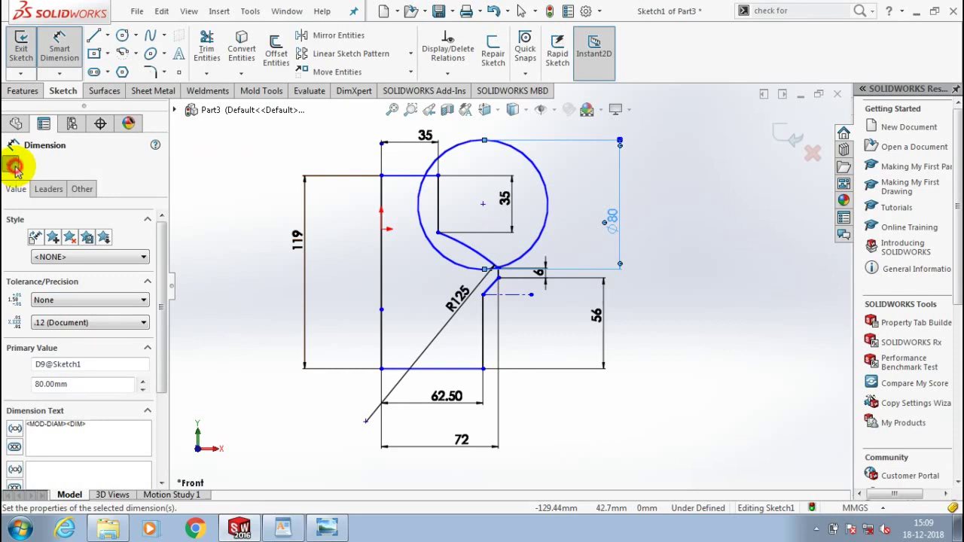
key("Escape")
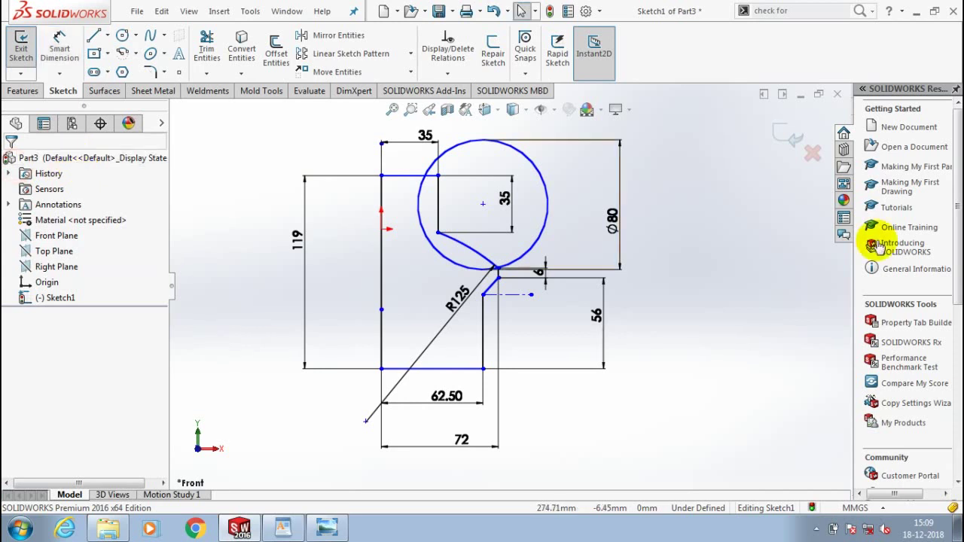
left_click(540, 250)
Add a Tangent relation between the Ø80 circle and the bottom edge line.
left_click(462, 368)
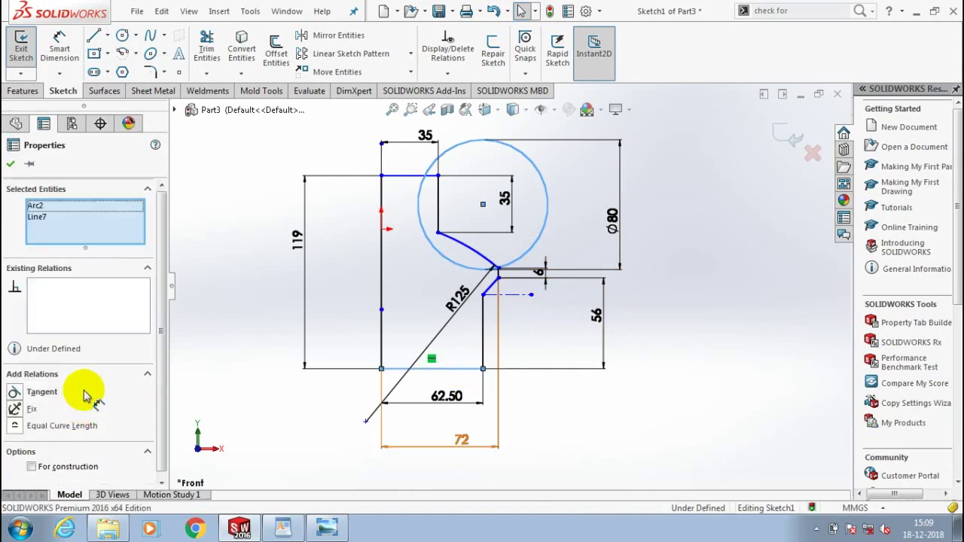
left_click(22, 392)
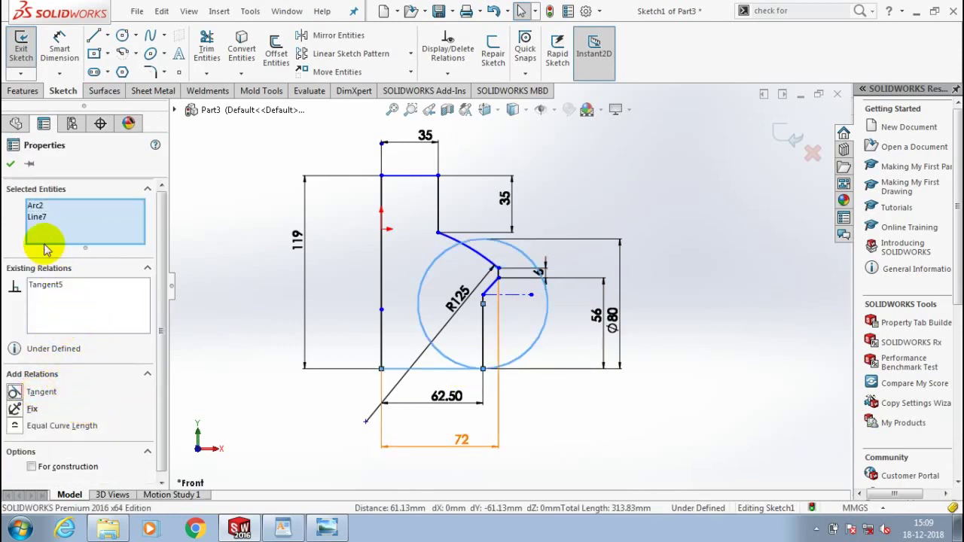
left_click(608, 168)
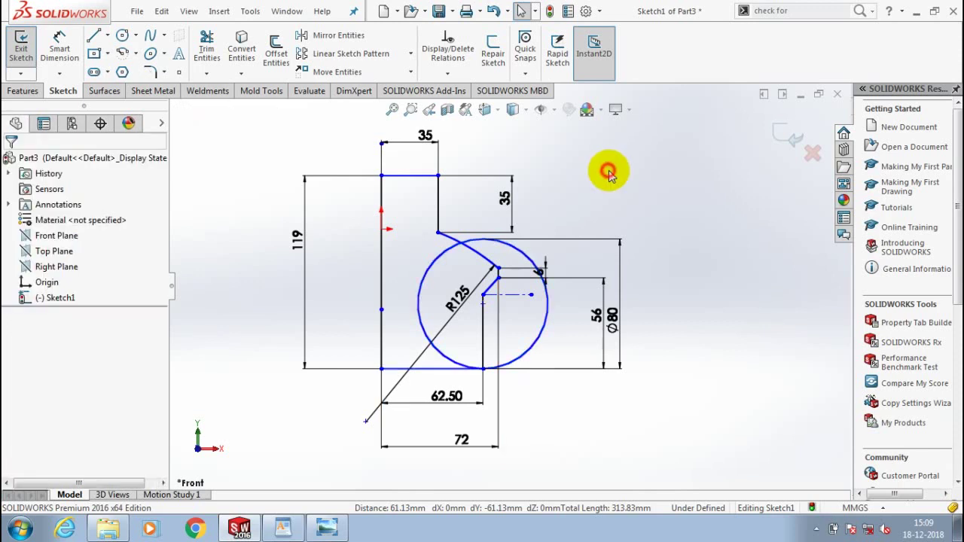
Draw a second circle below the profile, in line with the left edge, and dimension it Ø80.
left_click(122, 39)
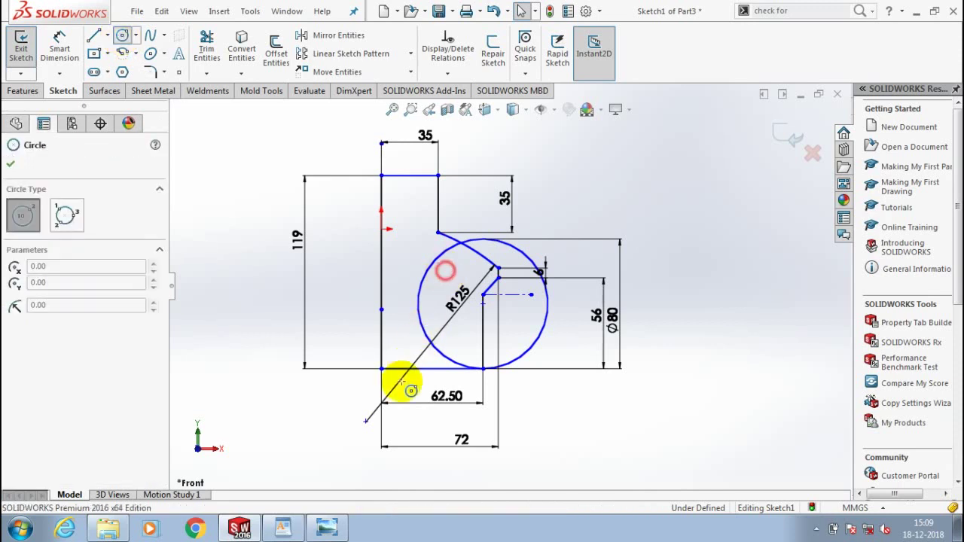
left_click(390, 402)
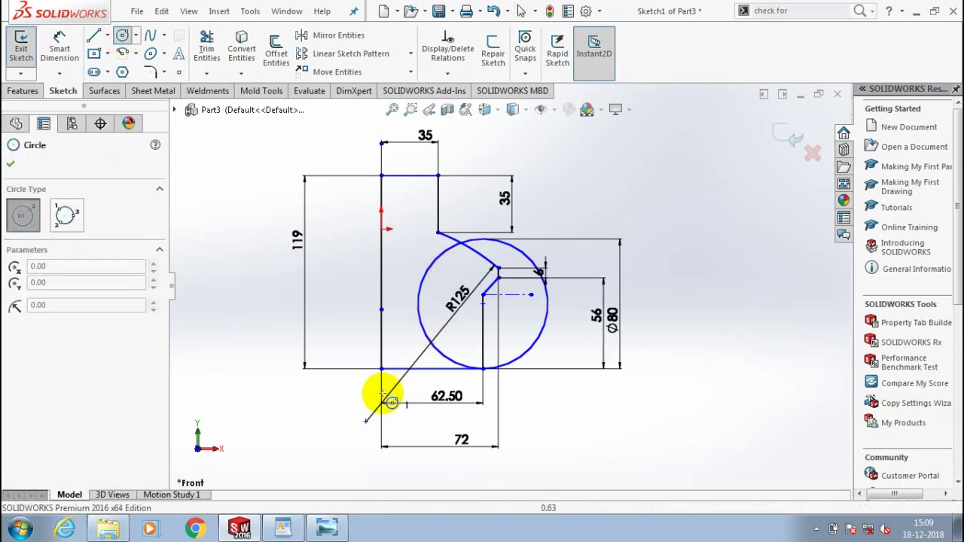
left_click(383, 394)
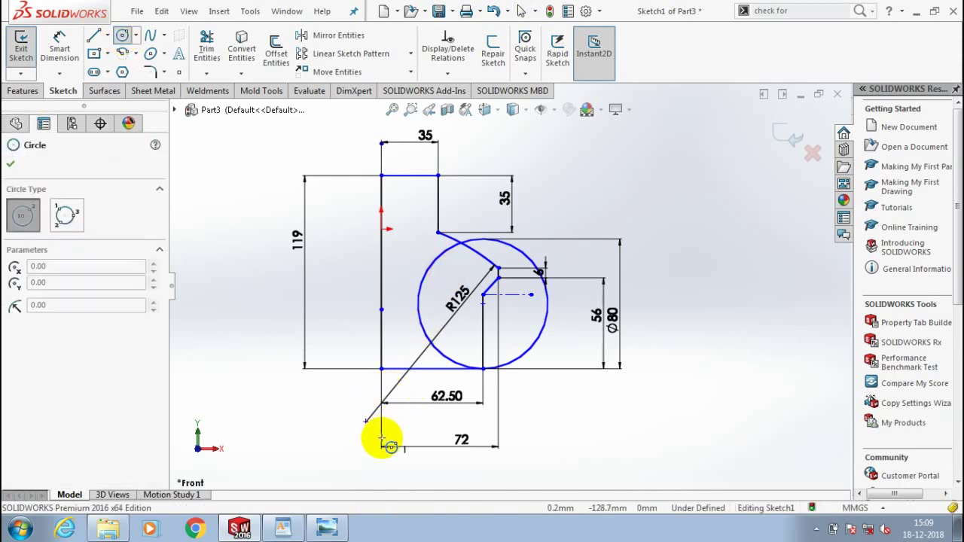
left_click(382, 438)
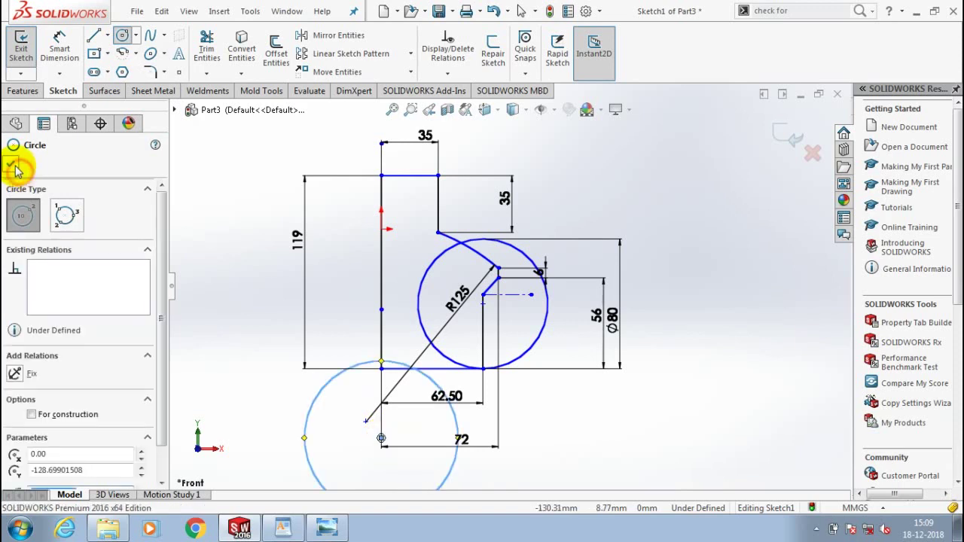
left_click(280, 407)
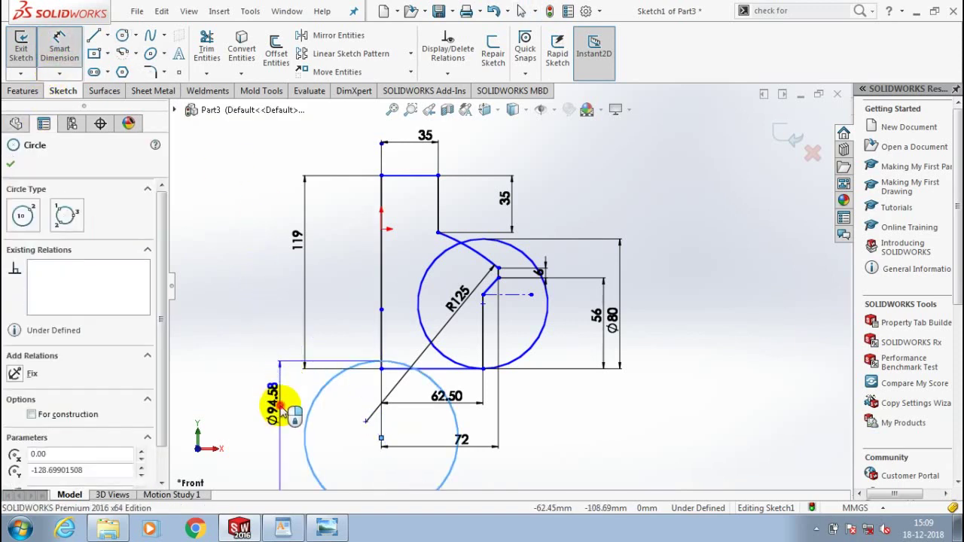
double_click(272, 403)
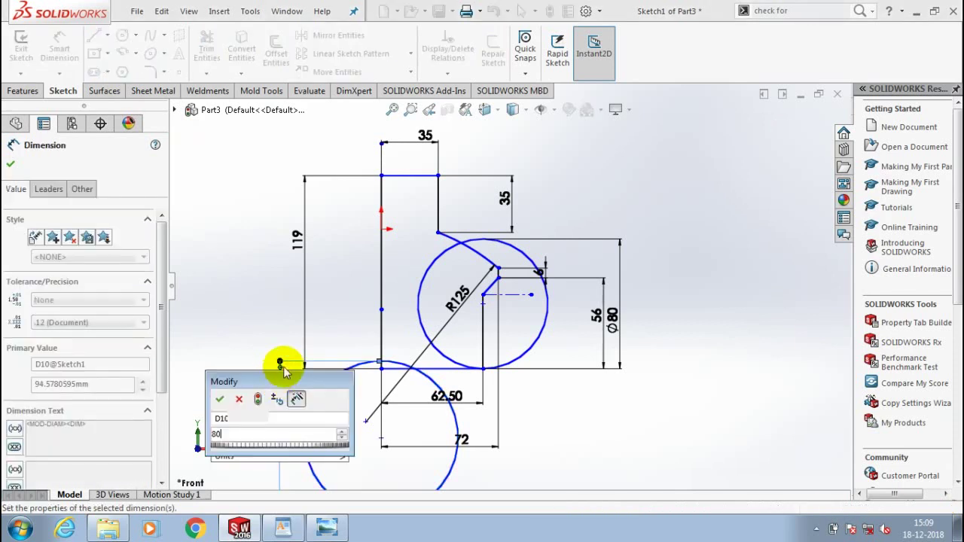
type("80")
key("Return")
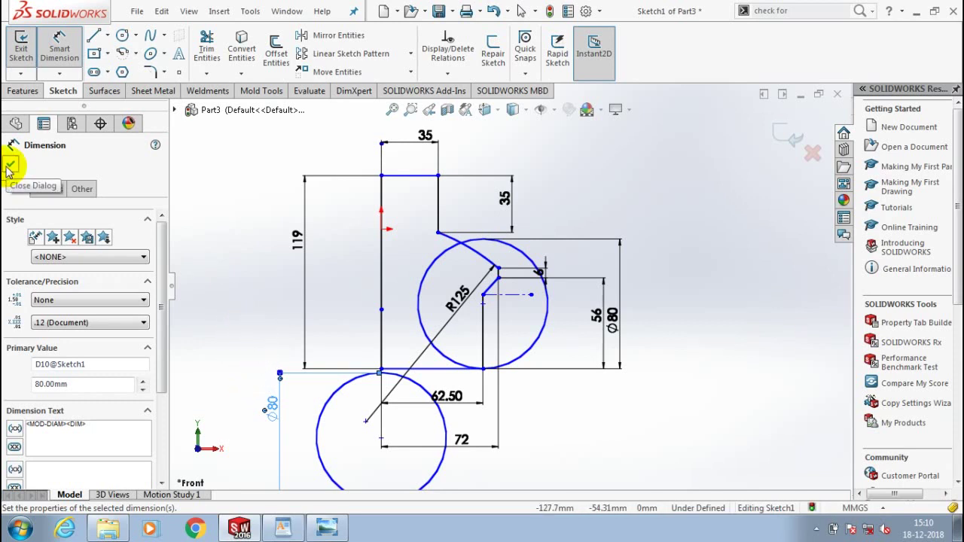
left_click(9, 167)
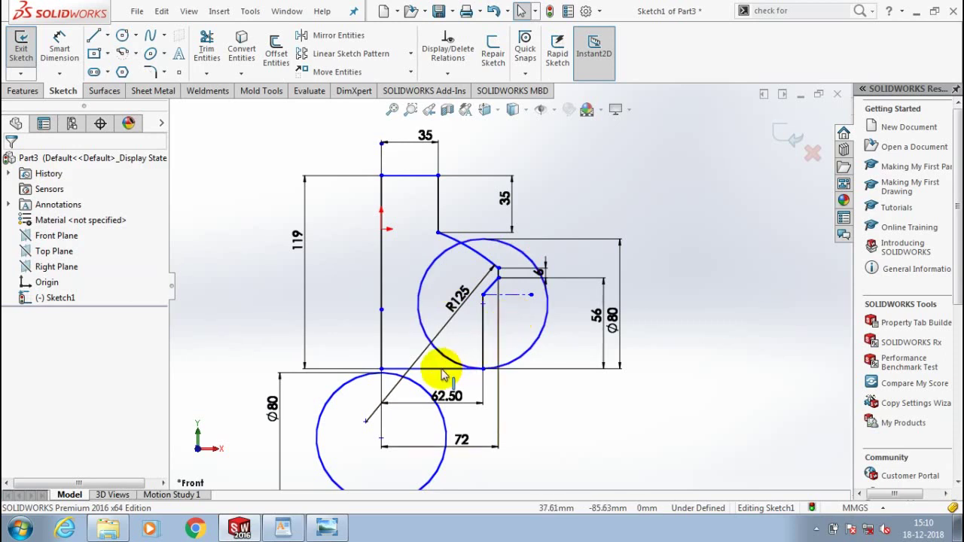
Make the upper and lower Ø80 circles tangent to each other.
left_click(414, 388)
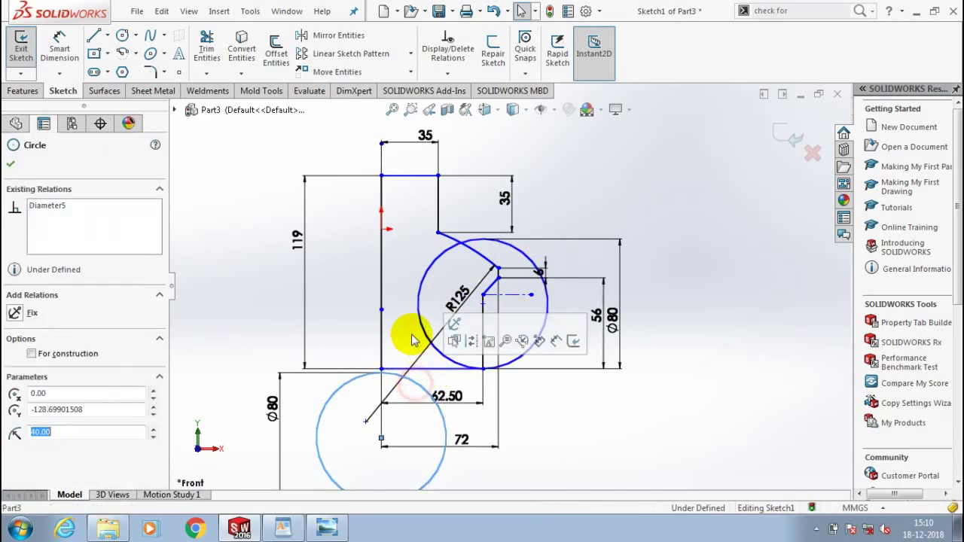
left_click(417, 309, "ctrl")
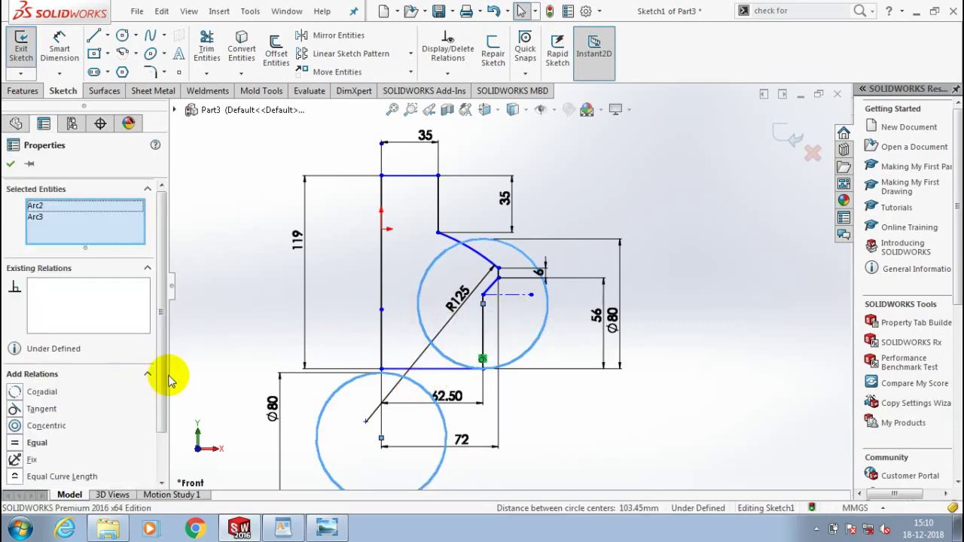
left_click(41, 408)
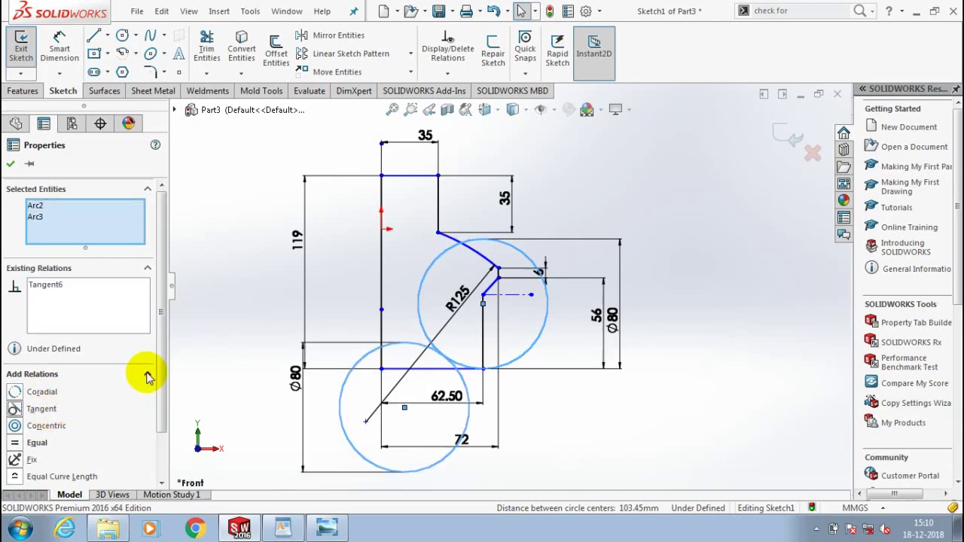
Add a Vertical relation between the lower circle's centre and the point on the left line.
left_click(413, 422)
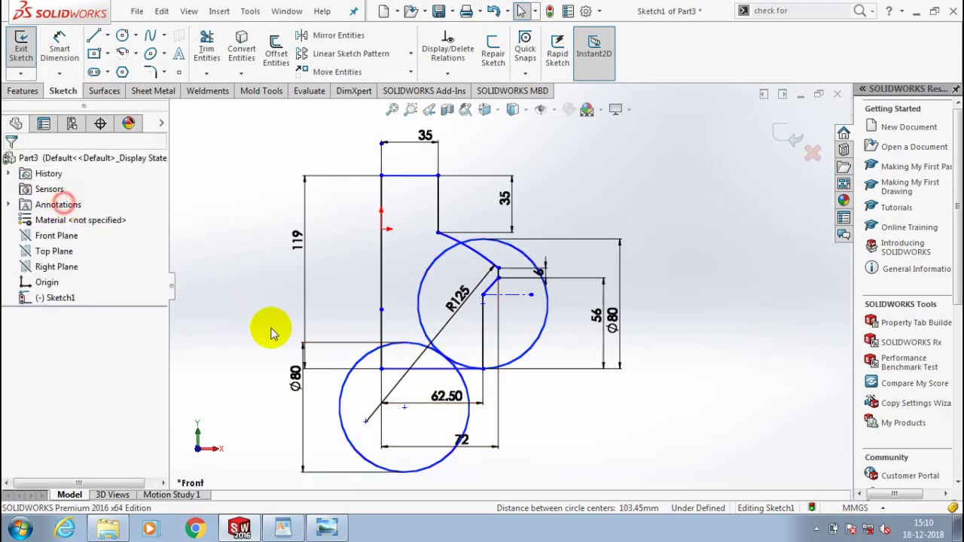
left_click_drag(404, 407, 405, 304)
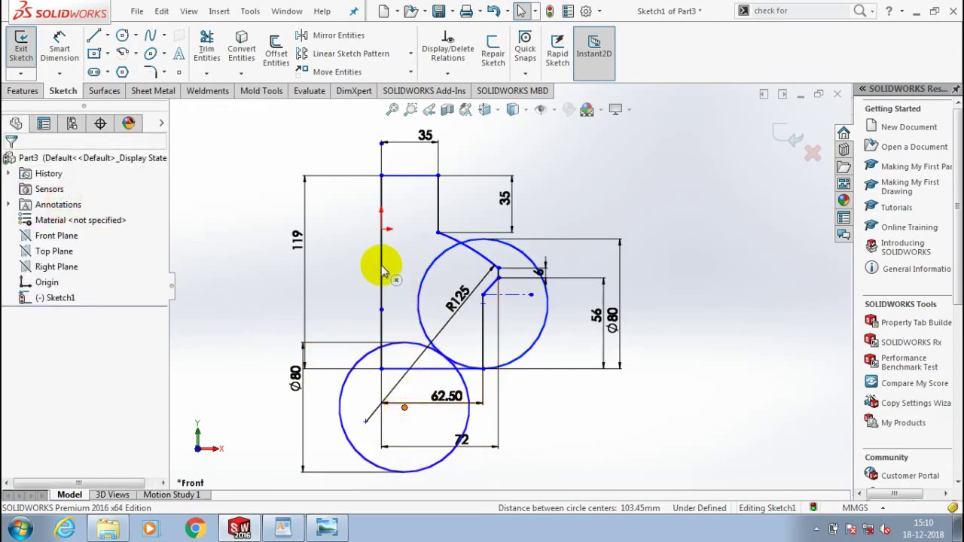
left_click(382, 232)
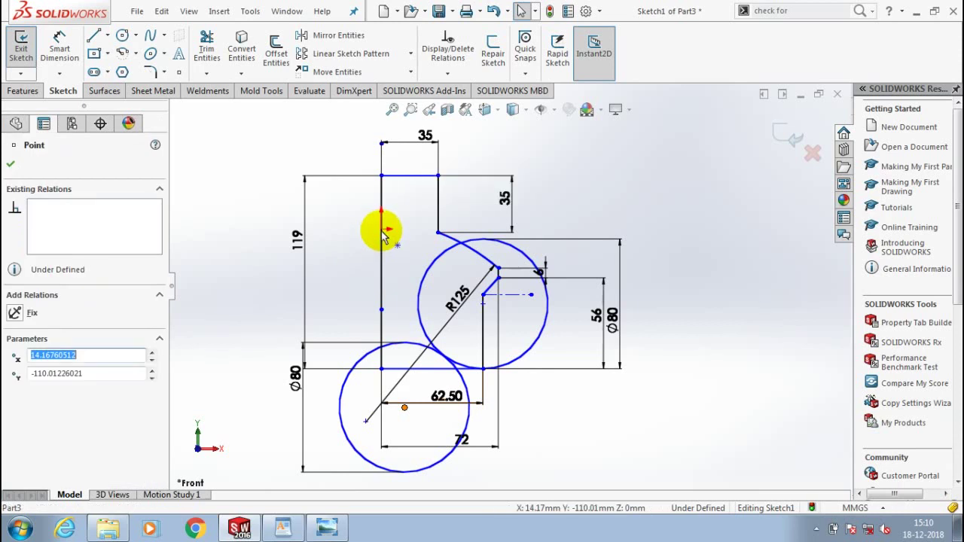
left_click(382, 315, "ctrl")
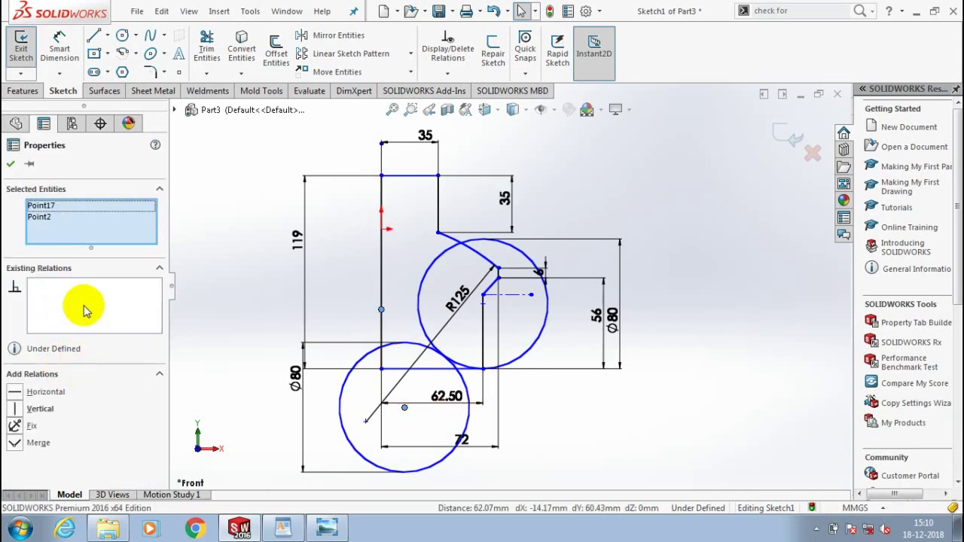
left_click(39, 409)
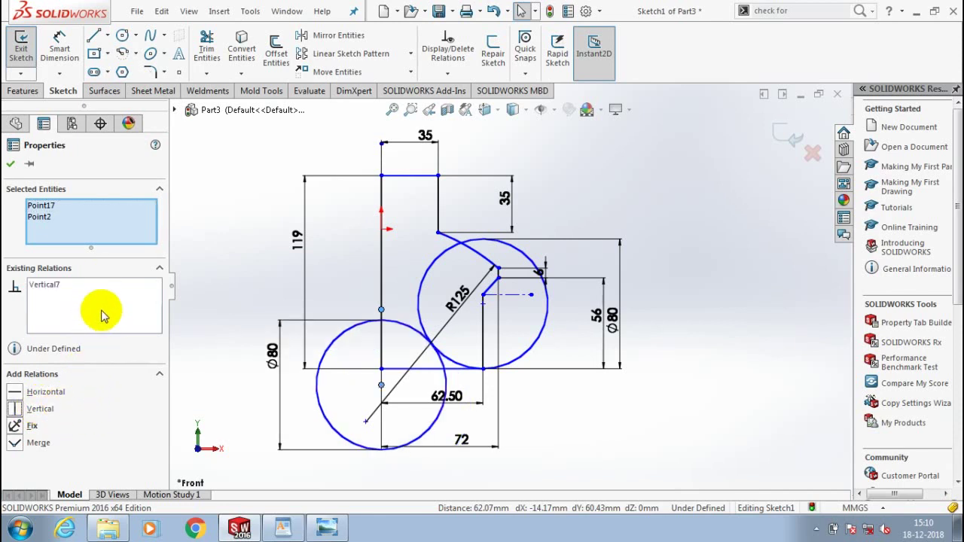
left_click(12, 162)
left_click(213, 78)
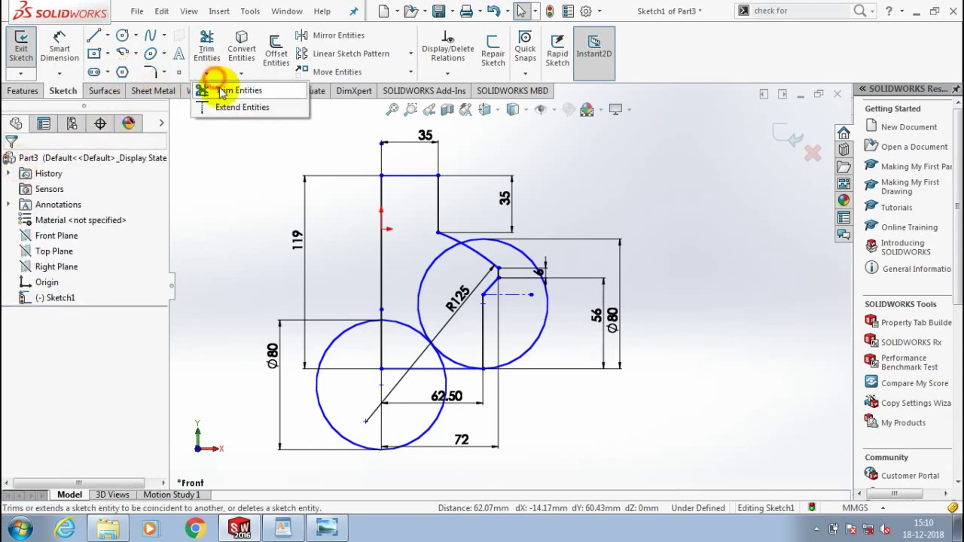
Power-trim the surplus portions of the upper circle, hiding the sketch dimensions.
left_click(221, 92)
scroll(525, 256, "down", 1)
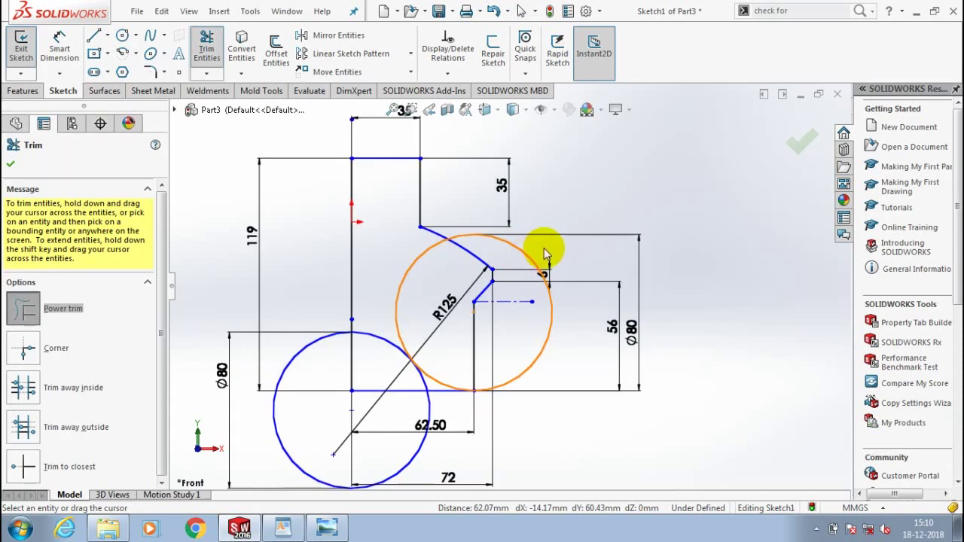
left_click_drag(542, 289, 548, 232)
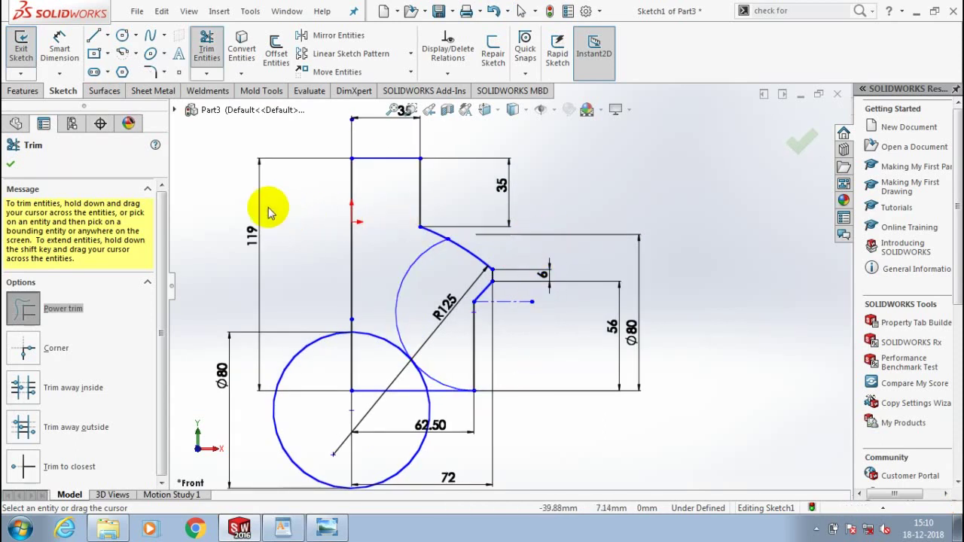
left_click(543, 112)
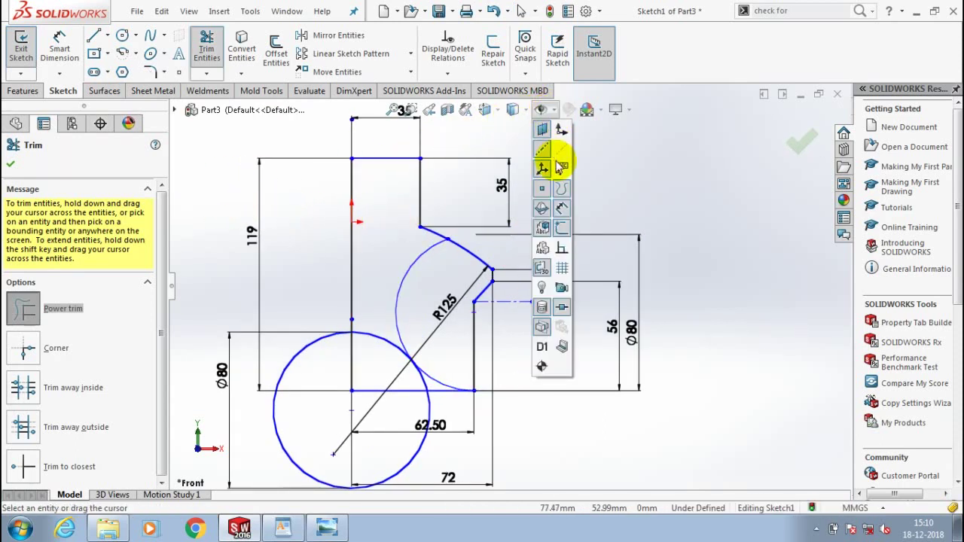
left_click(564, 212)
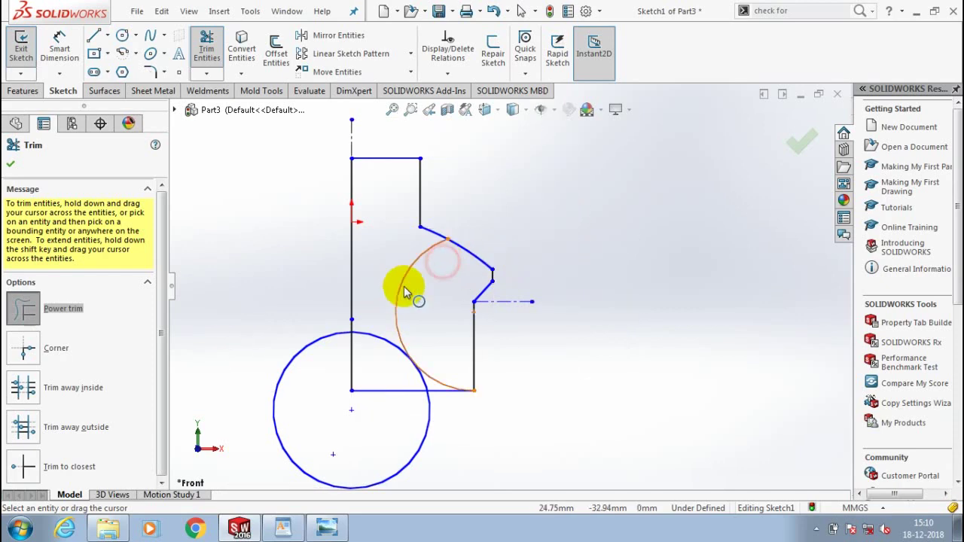
left_click_drag(441, 282, 394, 256)
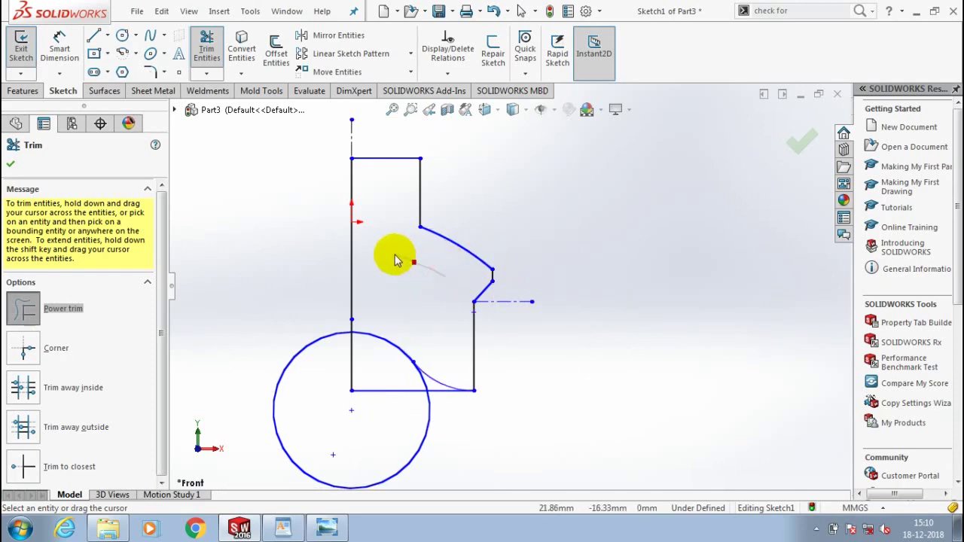
Trim the horizontal line inside the lower circle and its unwanted arc, then accept the trim.
scroll(411, 377, "down", 3)
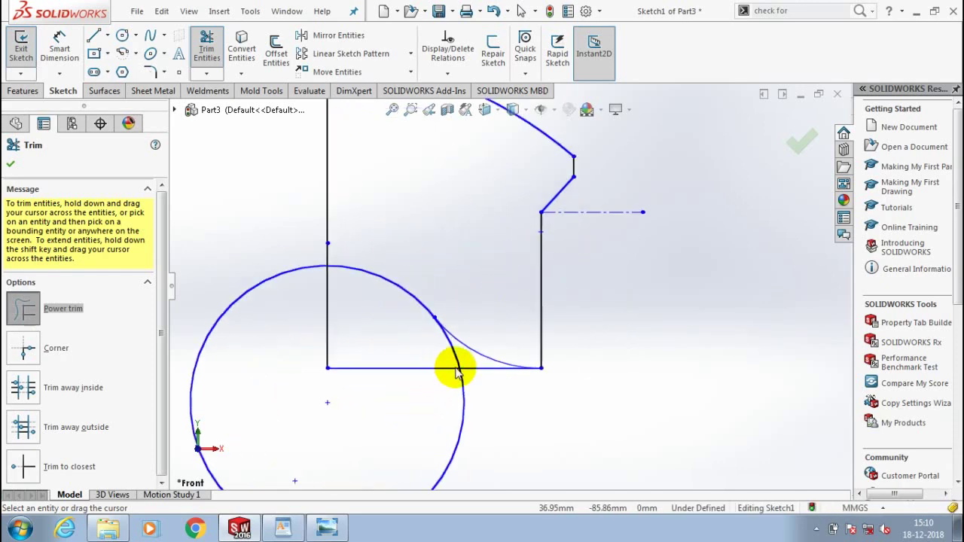
scroll(463, 373, "down", 4)
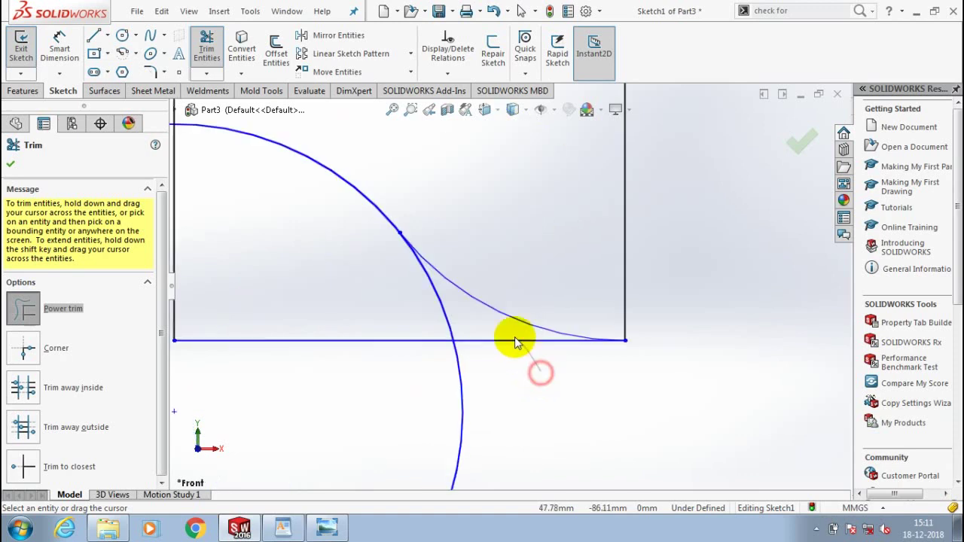
scroll(497, 369, "up", 3)
scroll(481, 368, "up", 1)
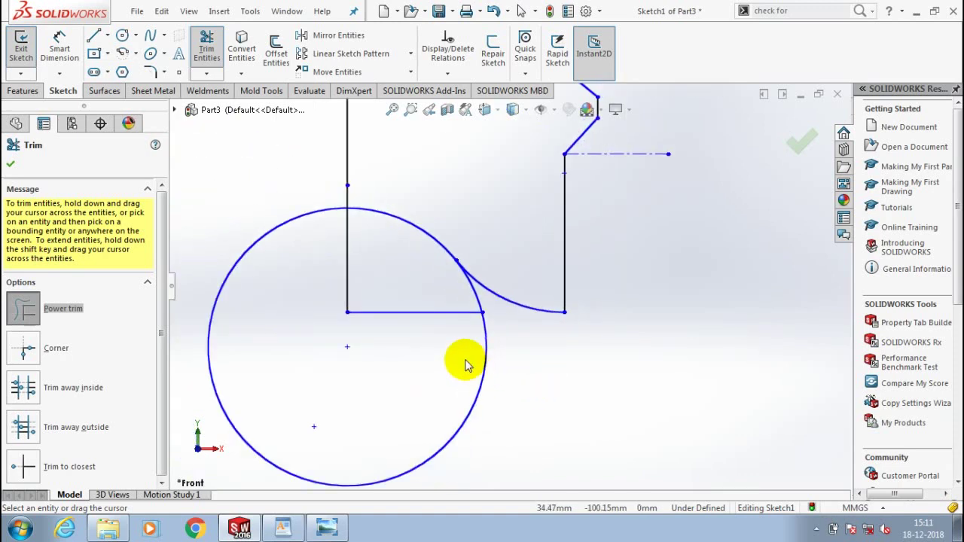
scroll(465, 365, "up", 1)
left_click(398, 308)
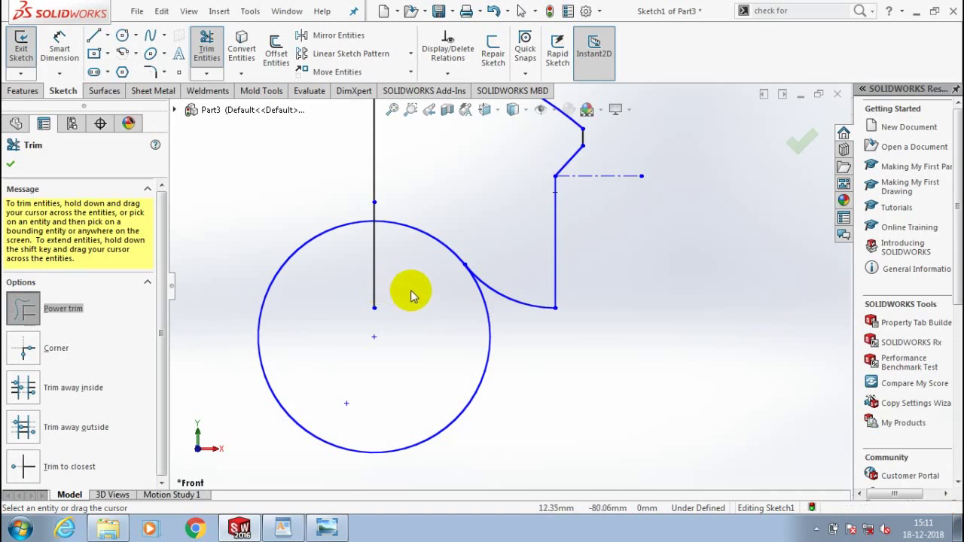
left_click_drag(411, 290, 247, 275)
scroll(338, 307, "up", 2)
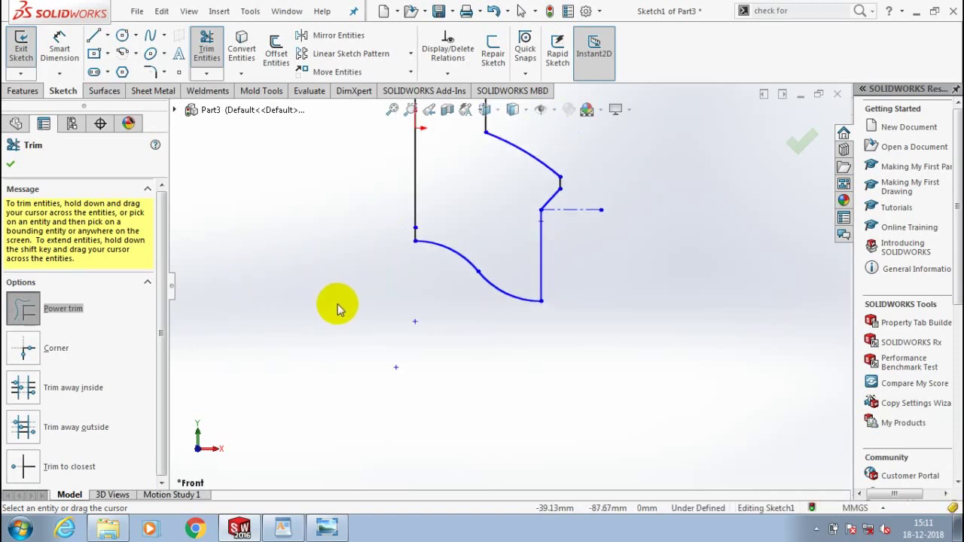
scroll(435, 296, "up", 1)
scroll(527, 215, "down", 2)
scroll(515, 211, "down", 2)
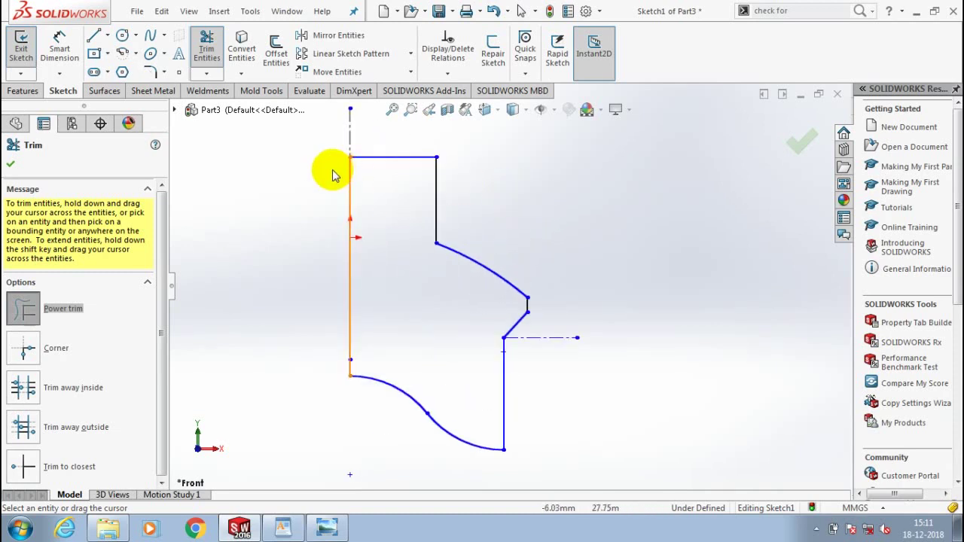
left_click(15, 167)
Revolve Sketch1 a full 360° about its left vertical line into Revolve1.
left_click(21, 45)
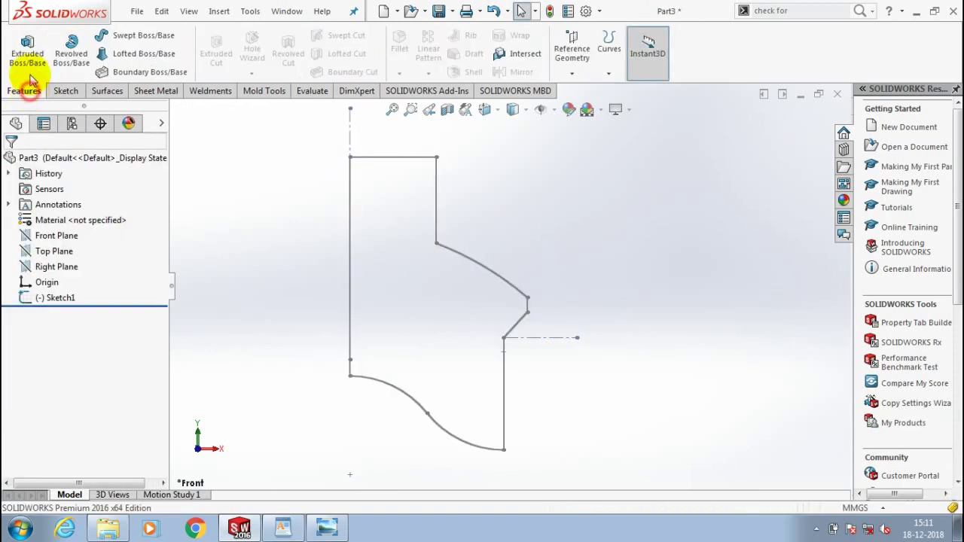
left_click(72, 55)
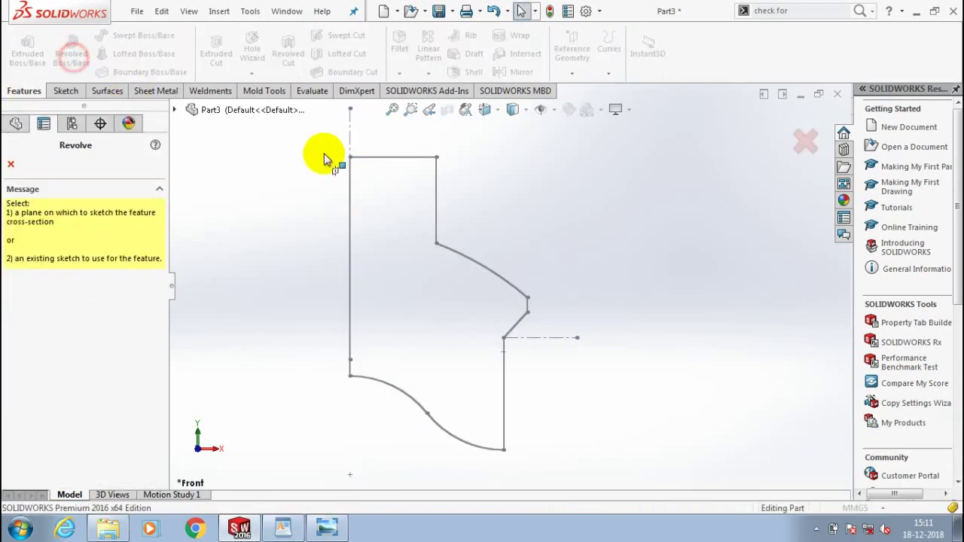
left_click(349, 226)
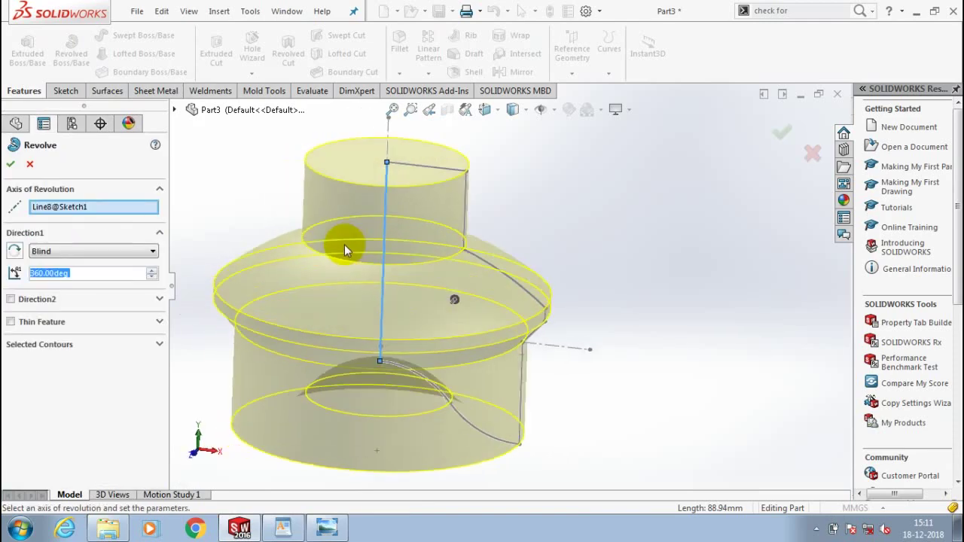
left_click(10, 163)
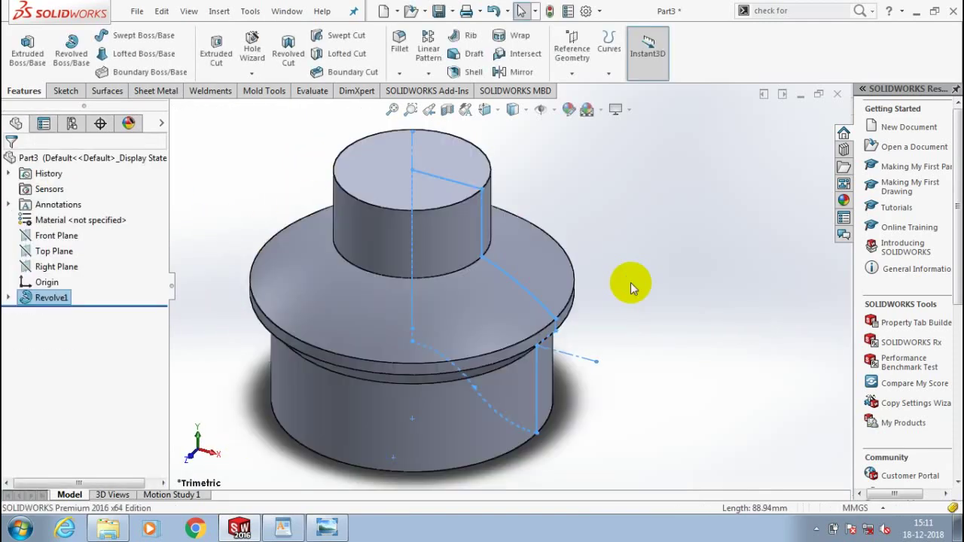
mouse_move(635, 226)
middle_mouse_down()
mouse_move(646, 160)
mouse_move(594, 290)
middle_mouse_up()
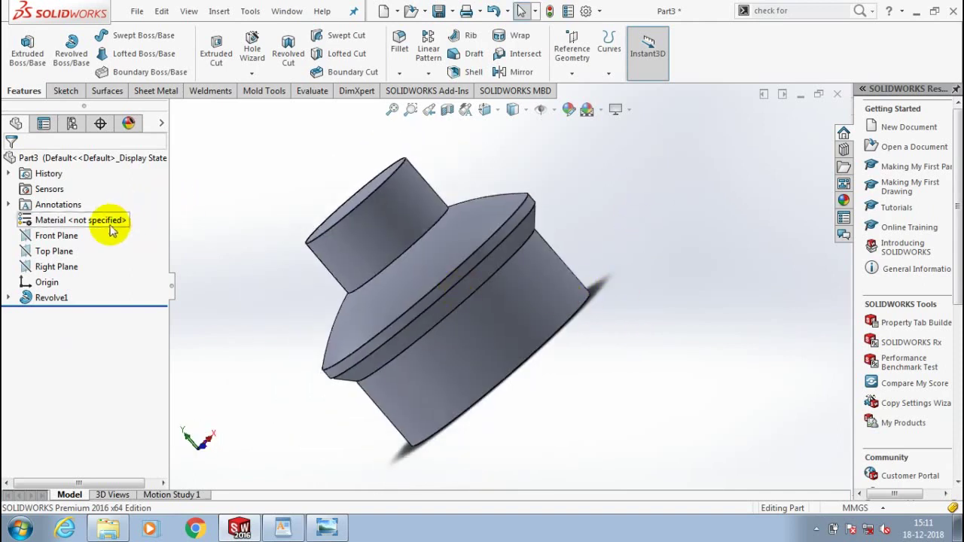
Create Plane1 offset 100 mm from the Top Plane with the offset flipped.
left_click(54, 250)
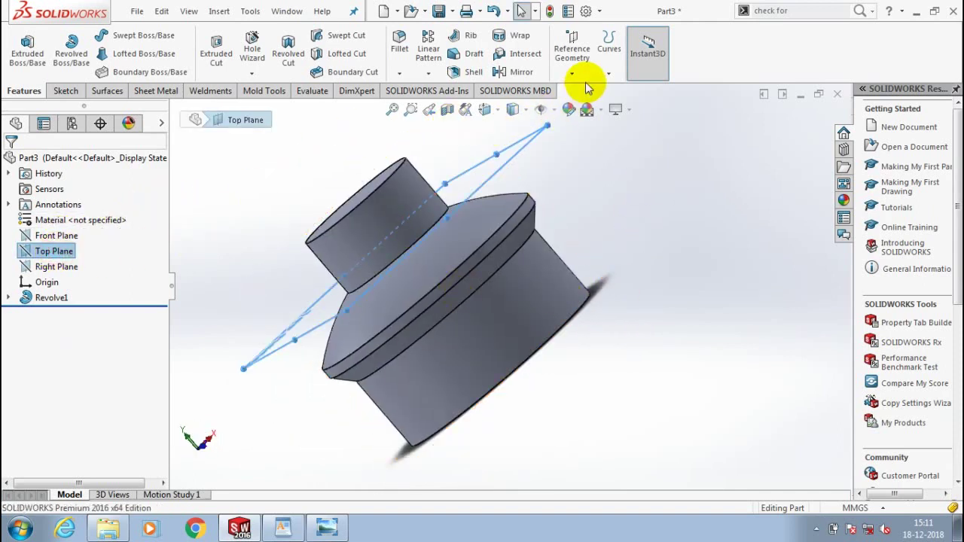
left_click(572, 48)
left_click(582, 90)
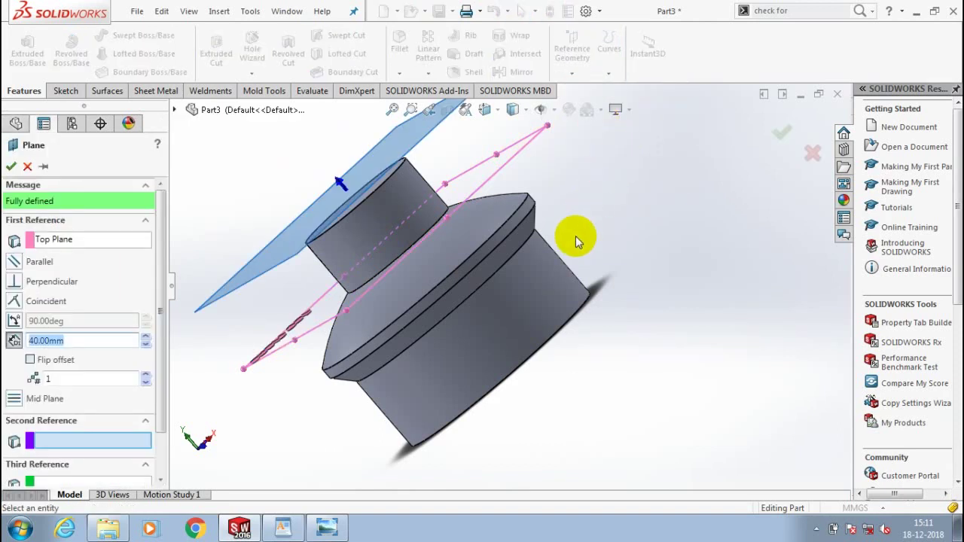
left_click(27, 359)
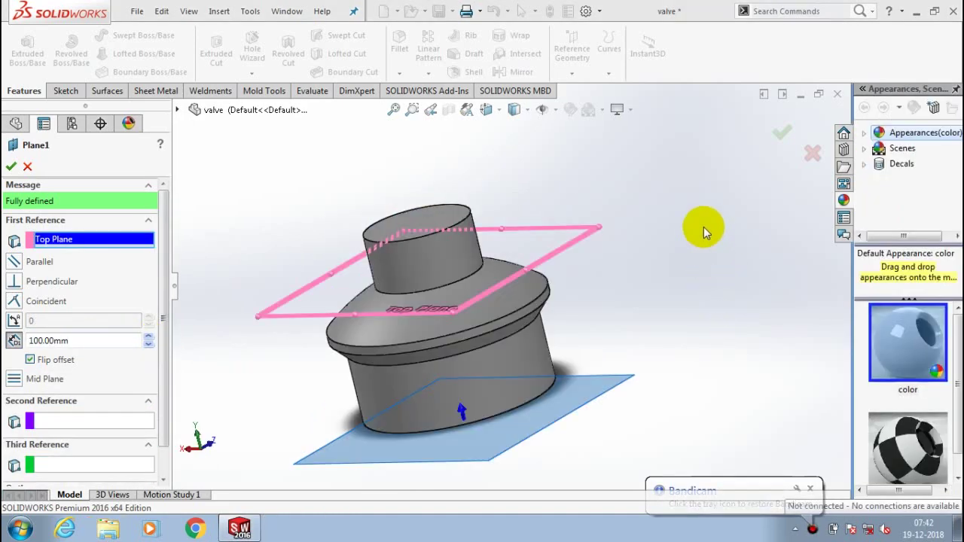
middle_click_drag(673, 358, 700, 331)
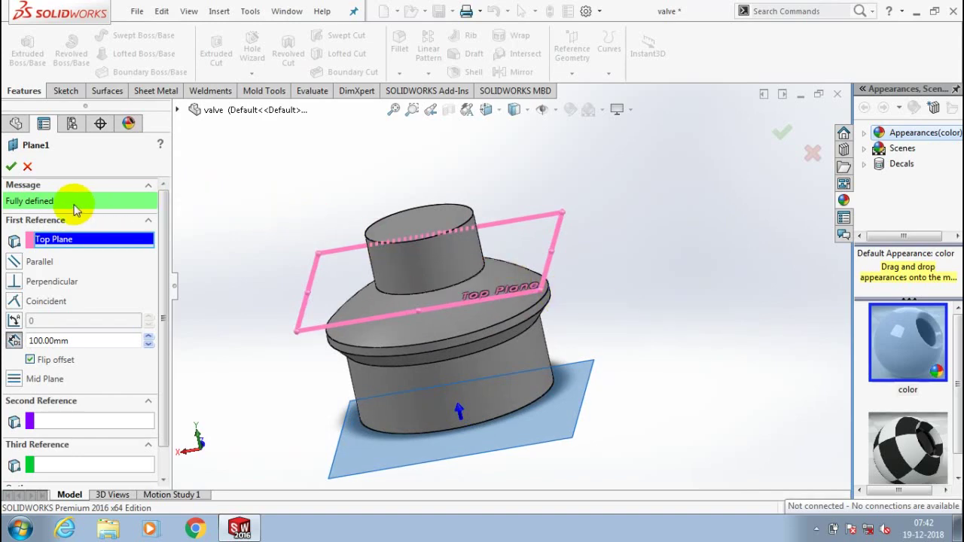
left_click(12, 167)
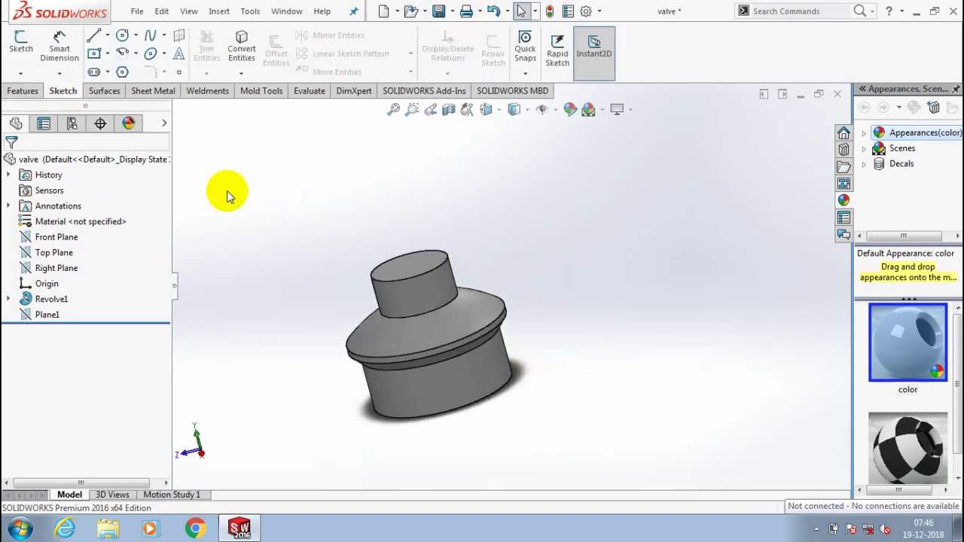
Start Sketch5 on the Front Plane from the Swept Surface tool.
left_click(94, 91)
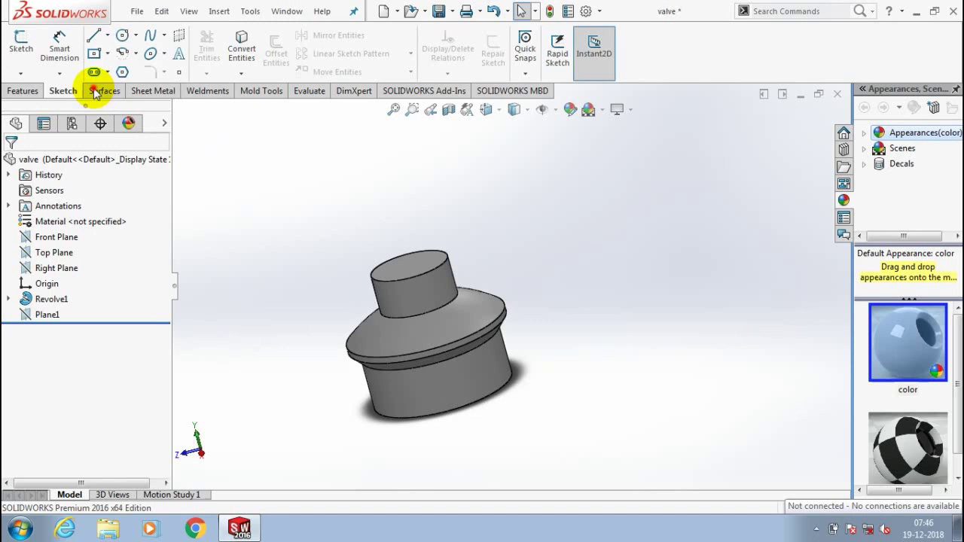
left_click(95, 92)
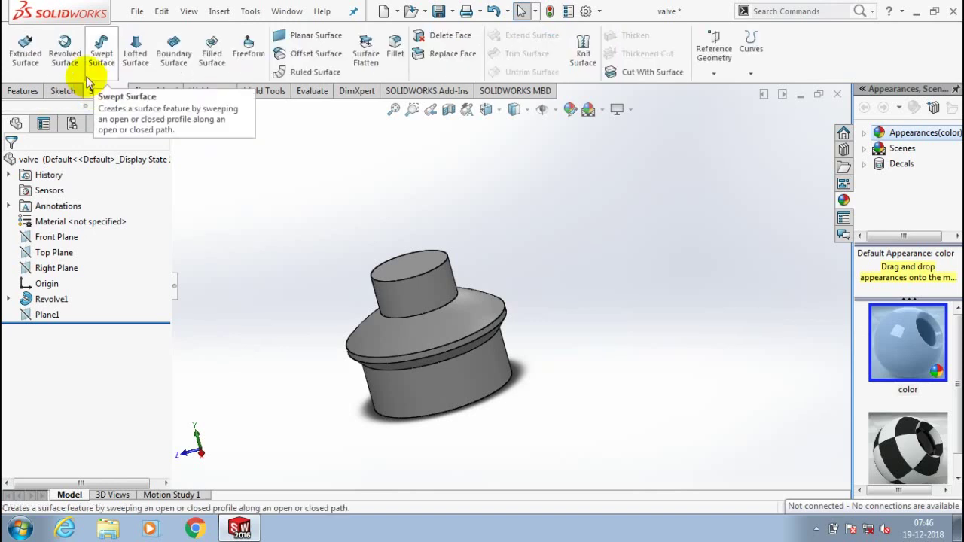
left_click(91, 76)
left_click(236, 194)
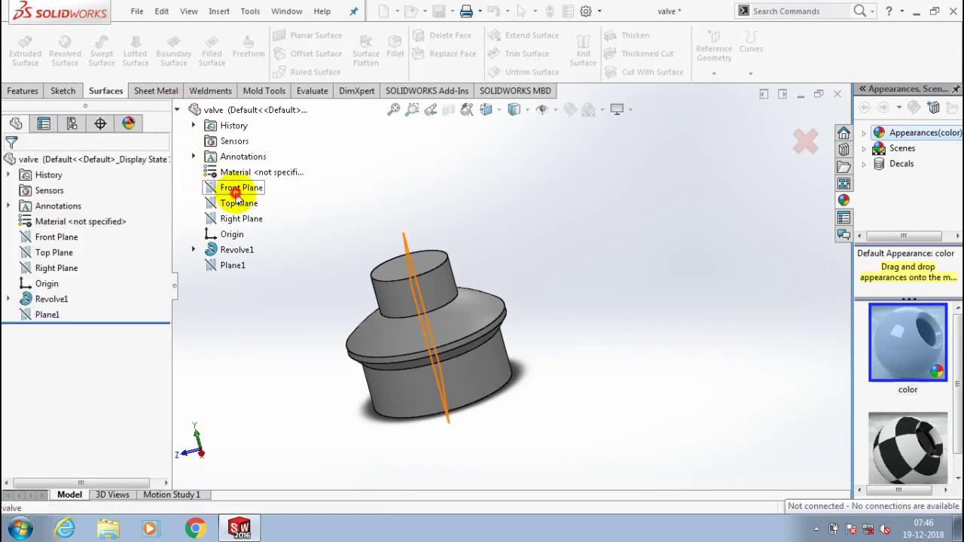
left_click(235, 194)
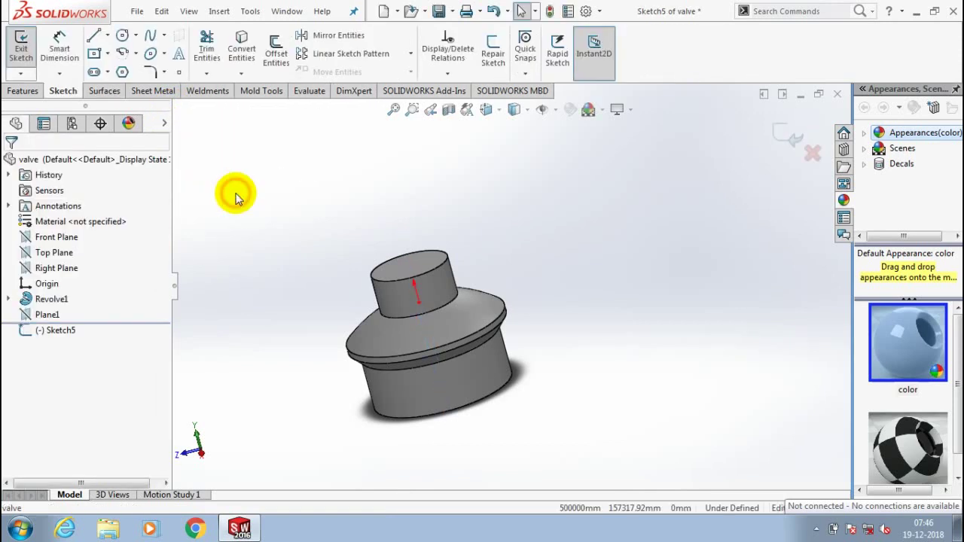
View the Front Plane face-on and draw a circle centred below the part.
right_click(56, 237)
left_click(130, 218)
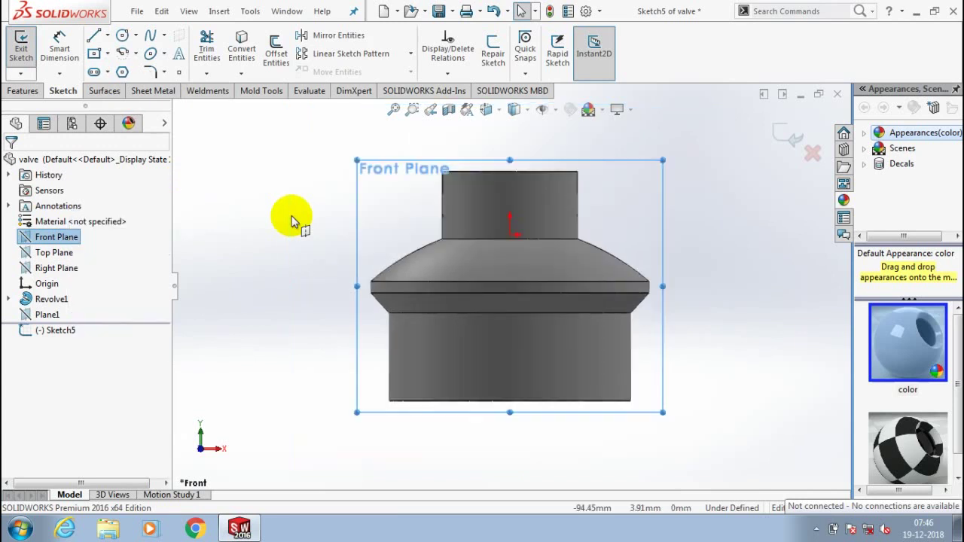
left_click(122, 36)
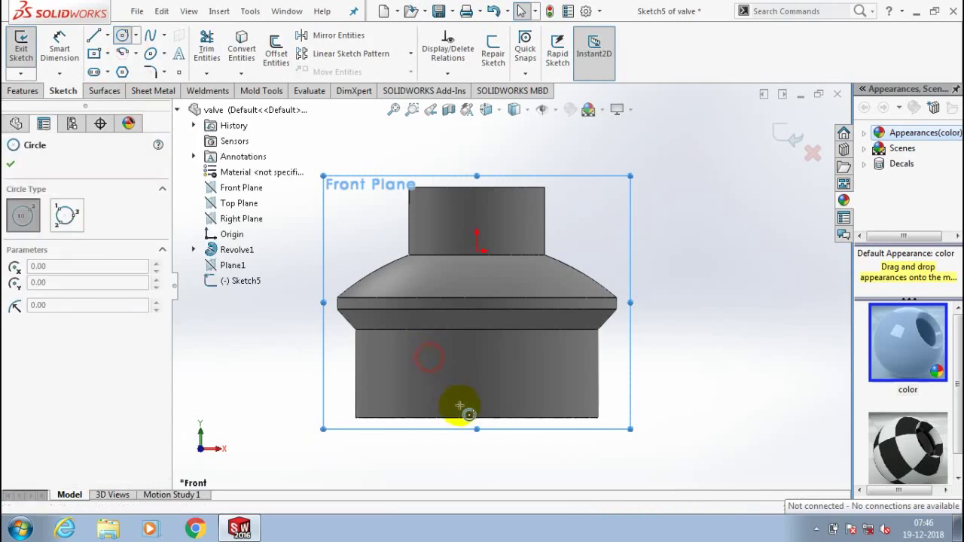
left_click(477, 451)
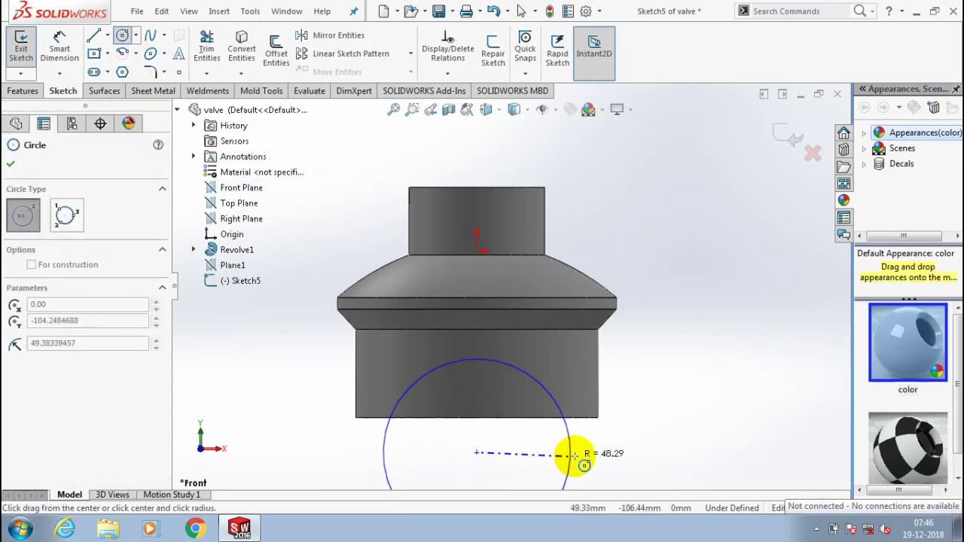
left_click(574, 455)
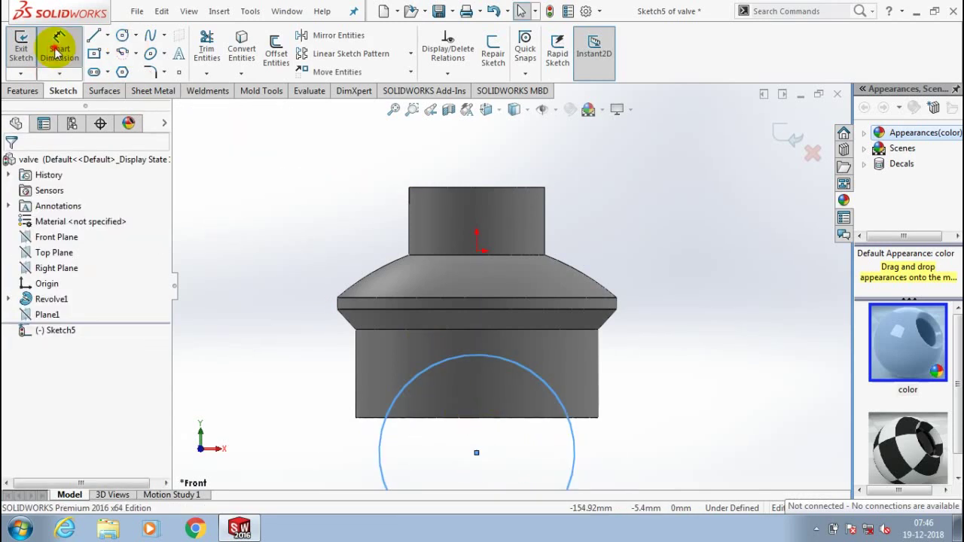
Dimension the circle's diameter to 300 mm, discarding the extra dimensions.
left_click(60, 47)
left_click(384, 395)
left_click(353, 441)
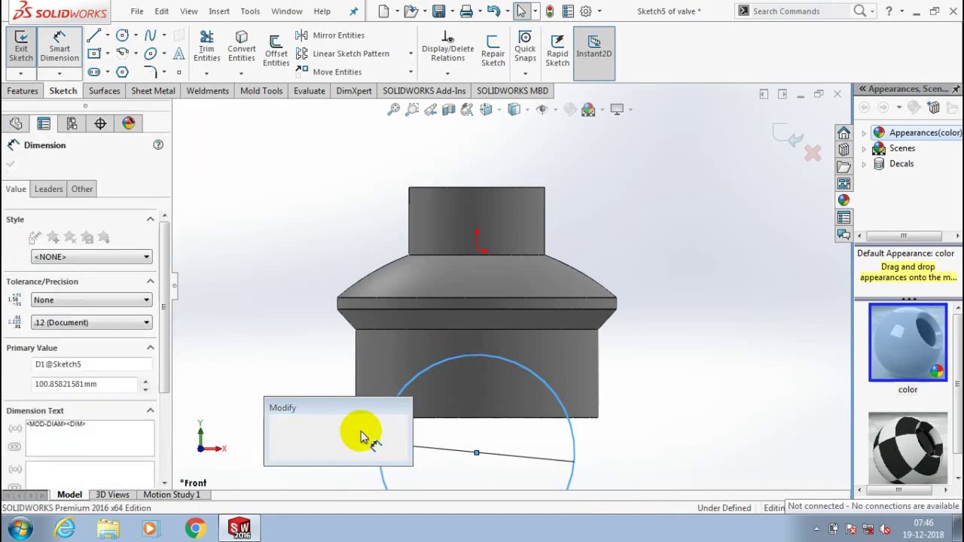
type("300")
key("Return")
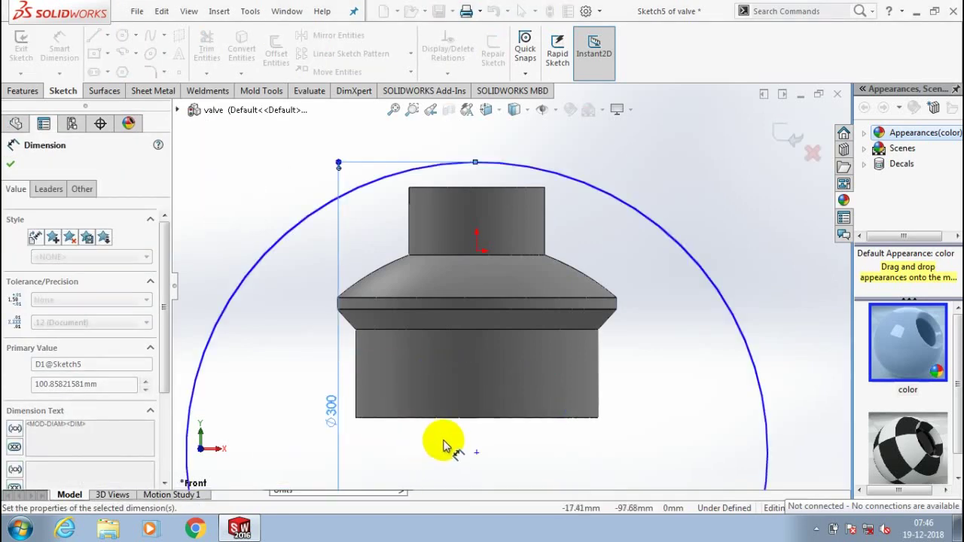
left_click(697, 233)
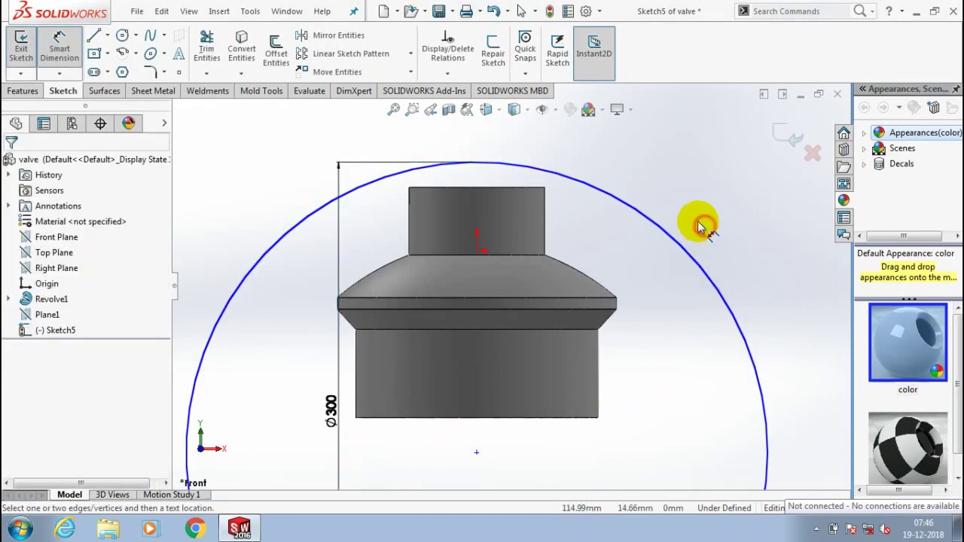
left_click(570, 330)
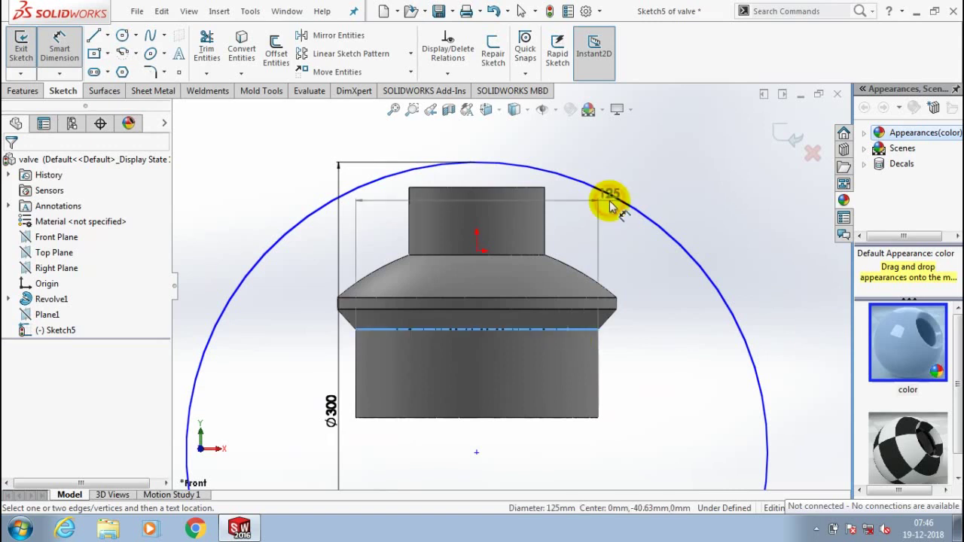
key("Escape")
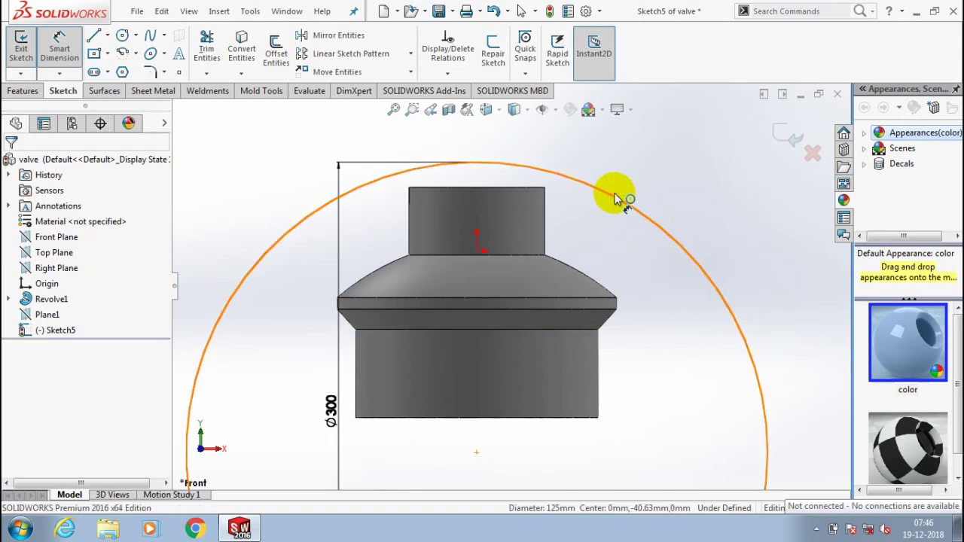
left_click(614, 198)
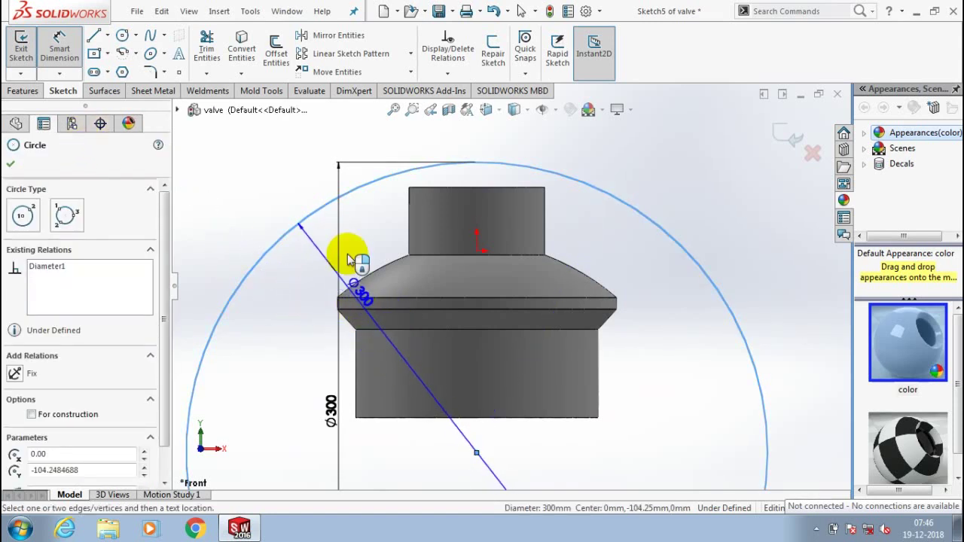
key("Escape")
key("z")
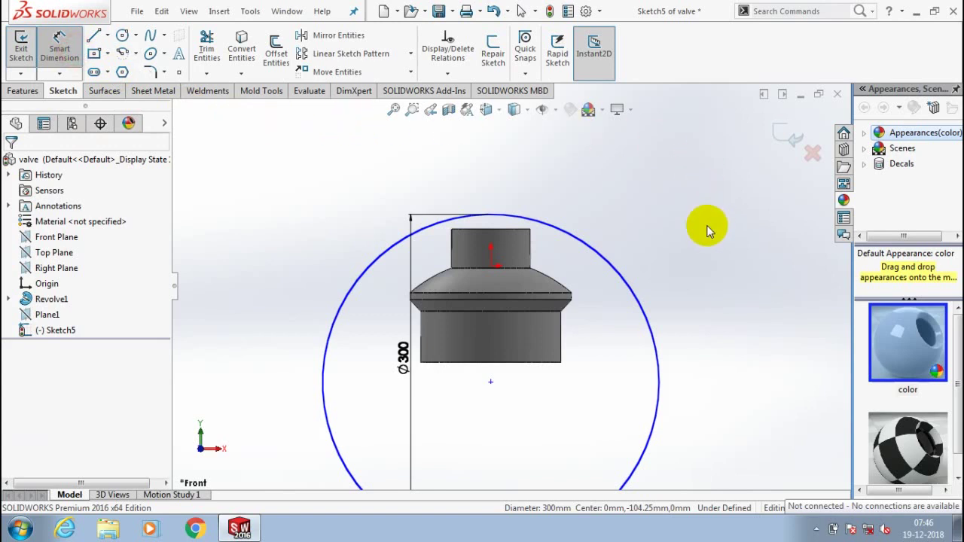
key("Escape")
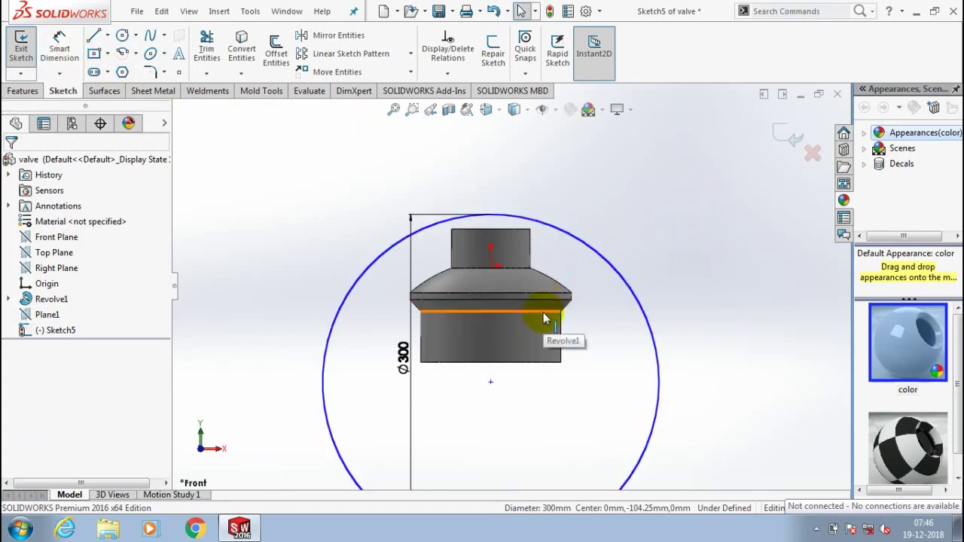
Make the circle tangent to the part edge.
left_click(543, 312)
left_click(381, 256, "ctrl")
left_click(43, 392)
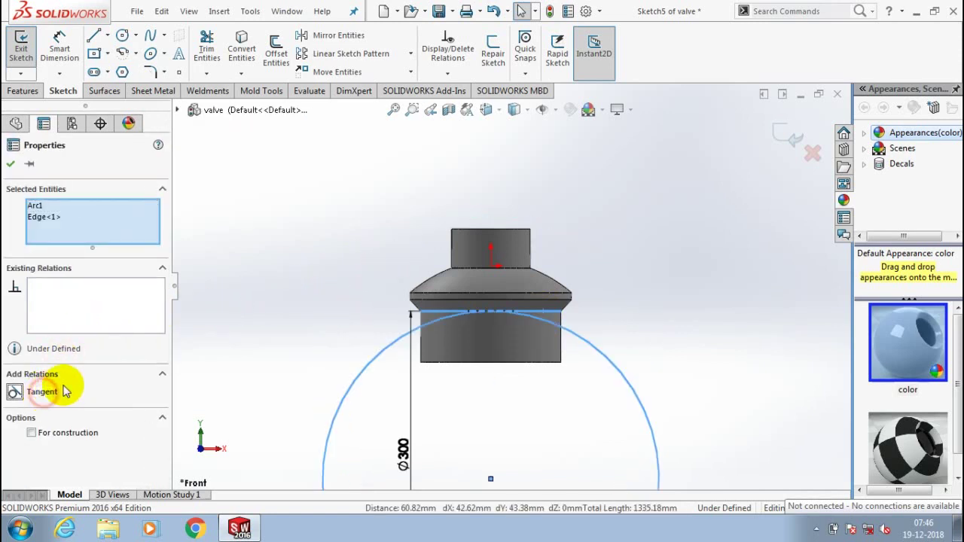
left_click(13, 165)
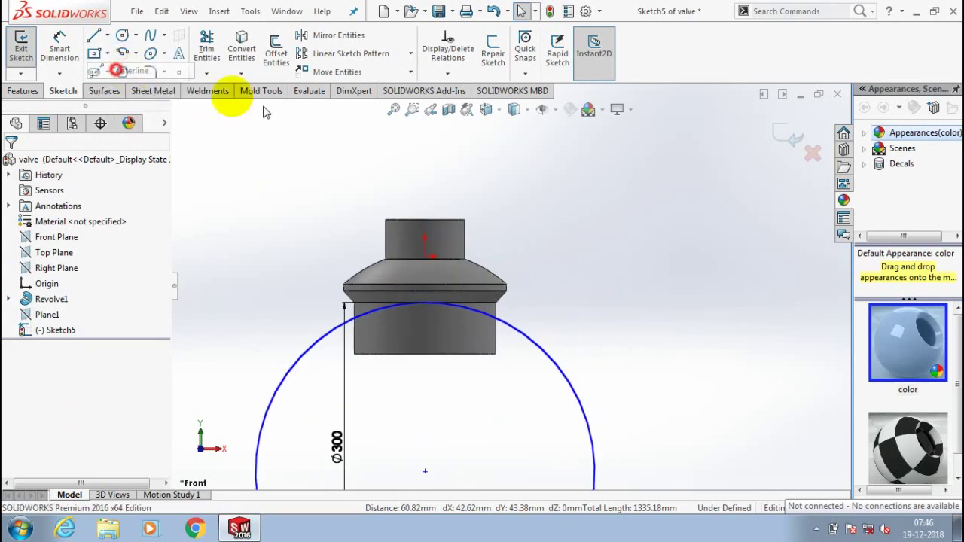
Draw a vertical centerline through the part and a horizontal centerline to the right.
key("l")
left_click(424, 188)
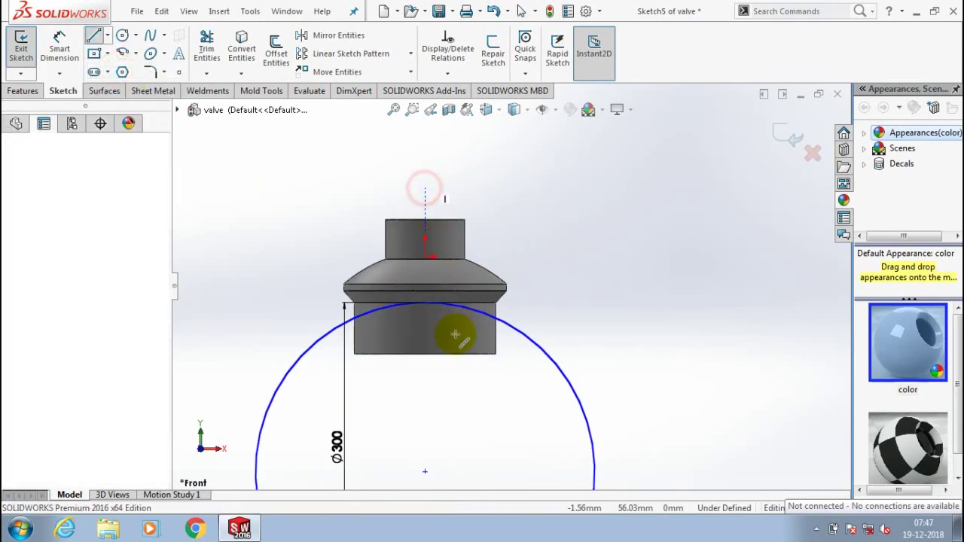
left_click(425, 336)
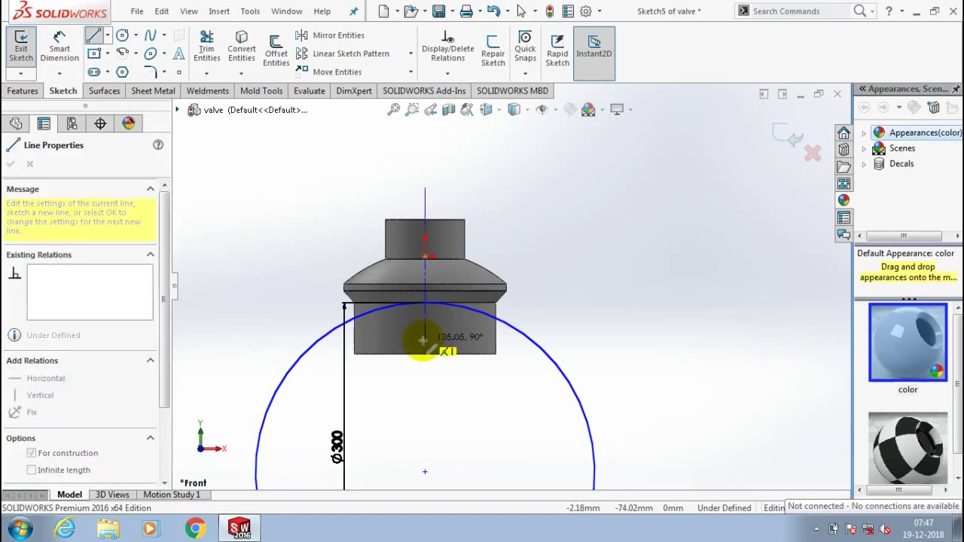
left_click(632, 337)
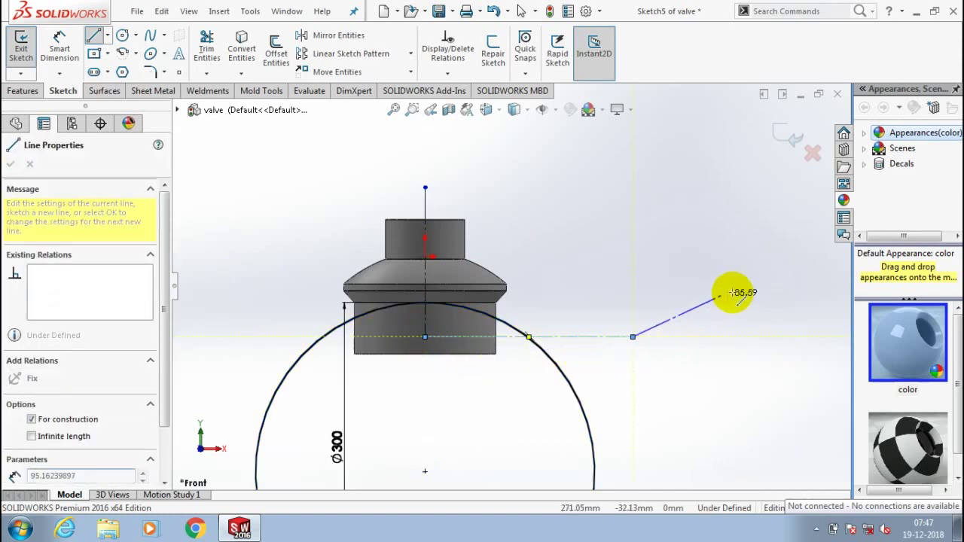
key("Escape")
key("Escape")
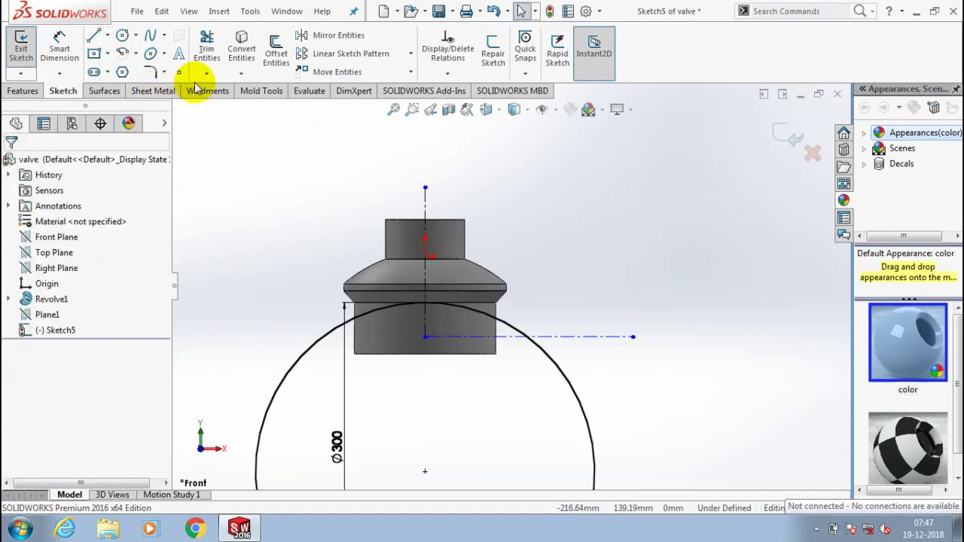
Power-trim the circle down to a single arc between the centerlines.
left_click(206, 73)
left_click(211, 90)
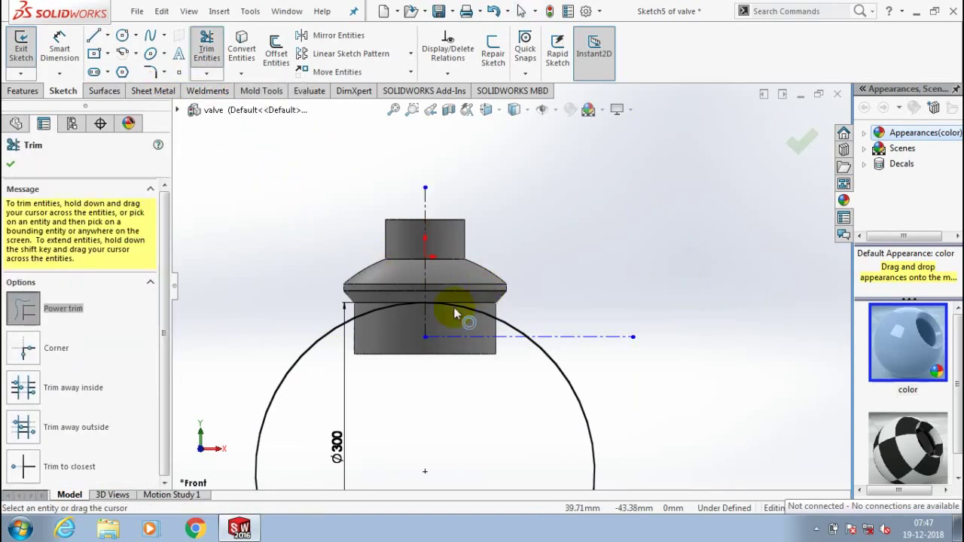
left_click_drag(370, 302, 422, 381)
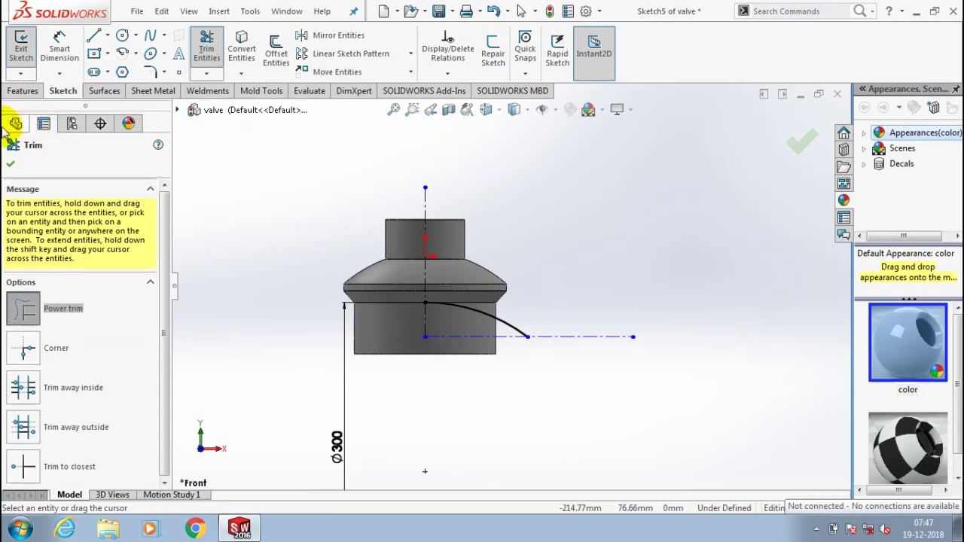
left_click(11, 163)
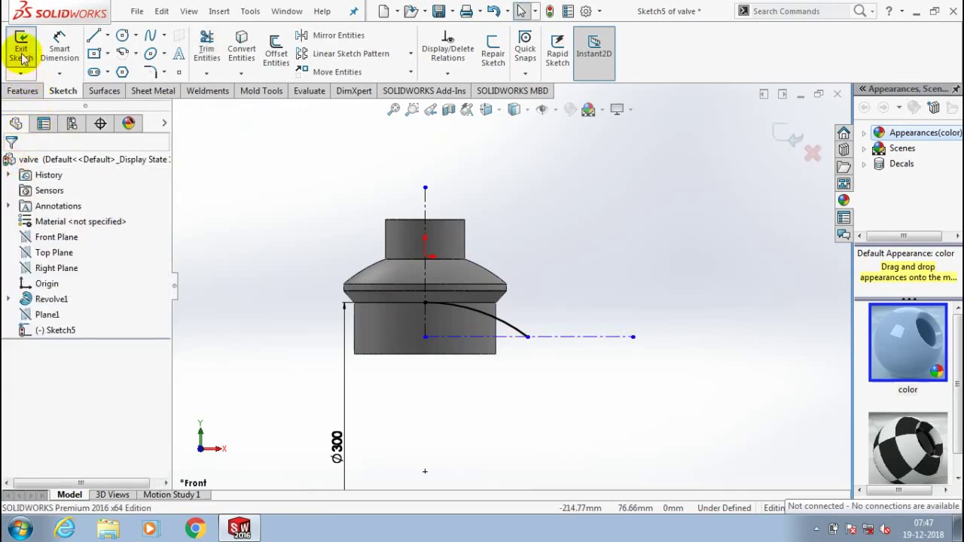
left_click(21, 52)
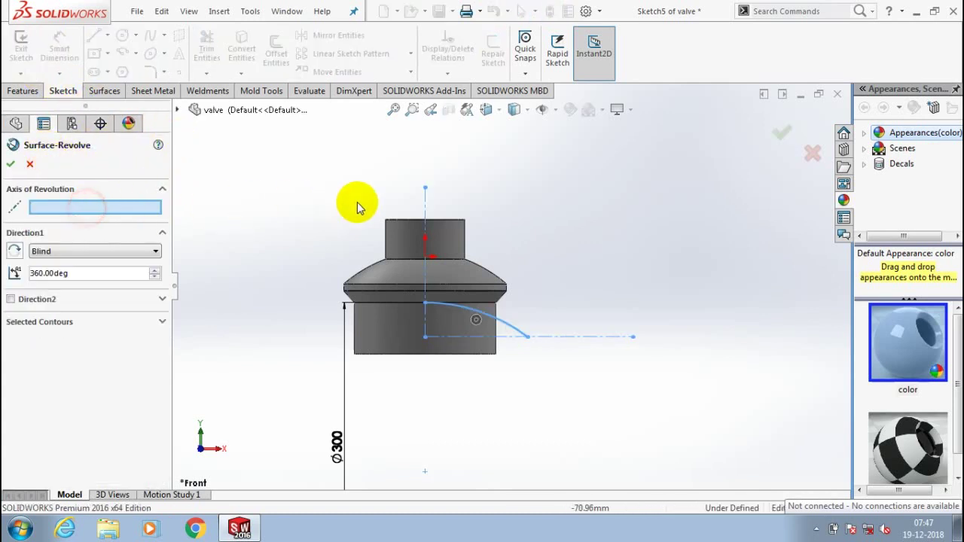
Use the vertical centerline Line2 as axis and accept the 360° revolved surface.
left_click(425, 210)
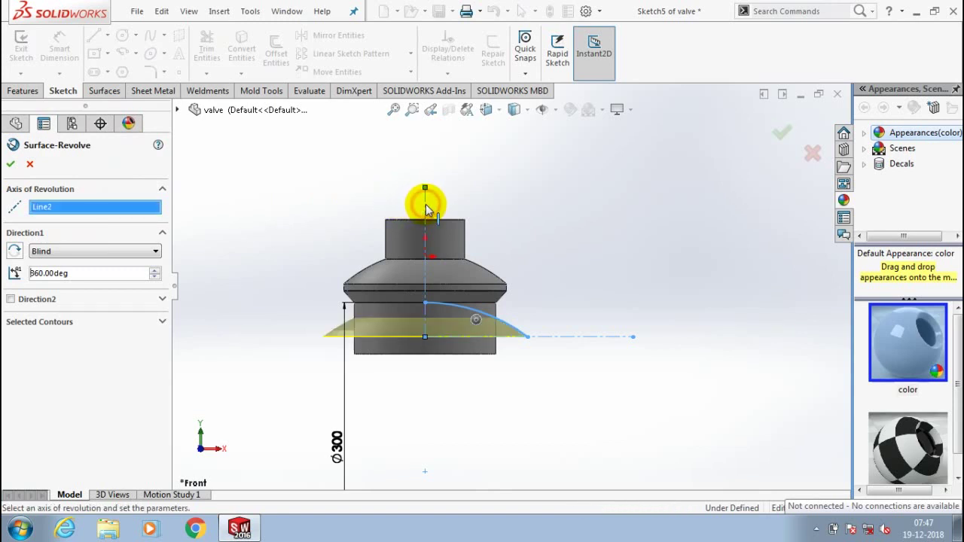
left_click(9, 164)
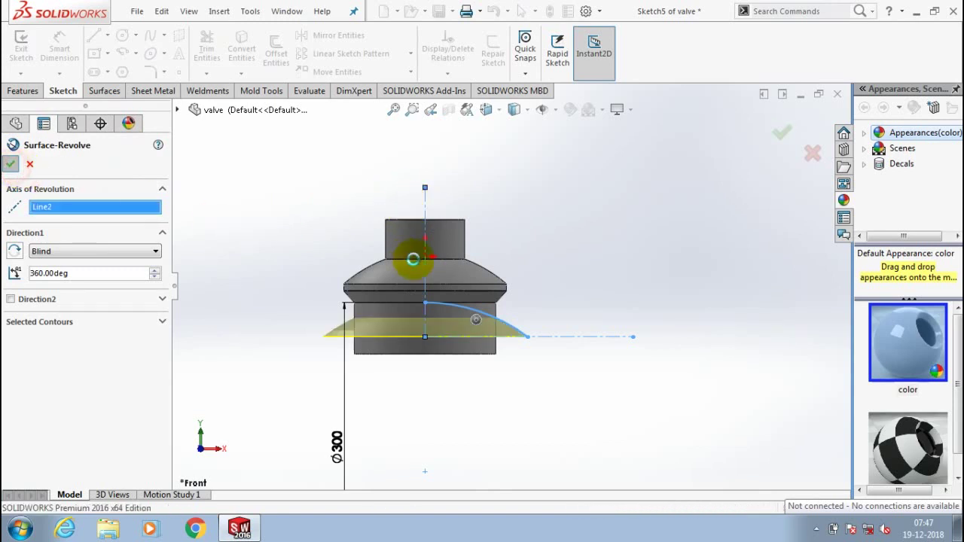
mouse_move(608, 383)
middle_mouse_down()
mouse_move(577, 275)
mouse_move(581, 321)
mouse_move(626, 391)
mouse_move(662, 361)
middle_mouse_up()
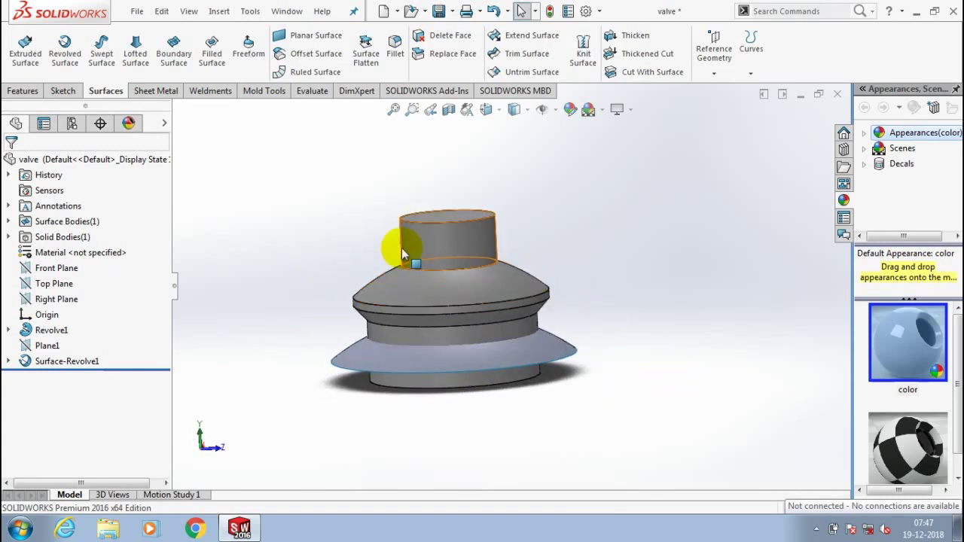
Inspect the part normal to Plane1 and from below, then start Sketch6 on Plane1.
left_click(47, 346)
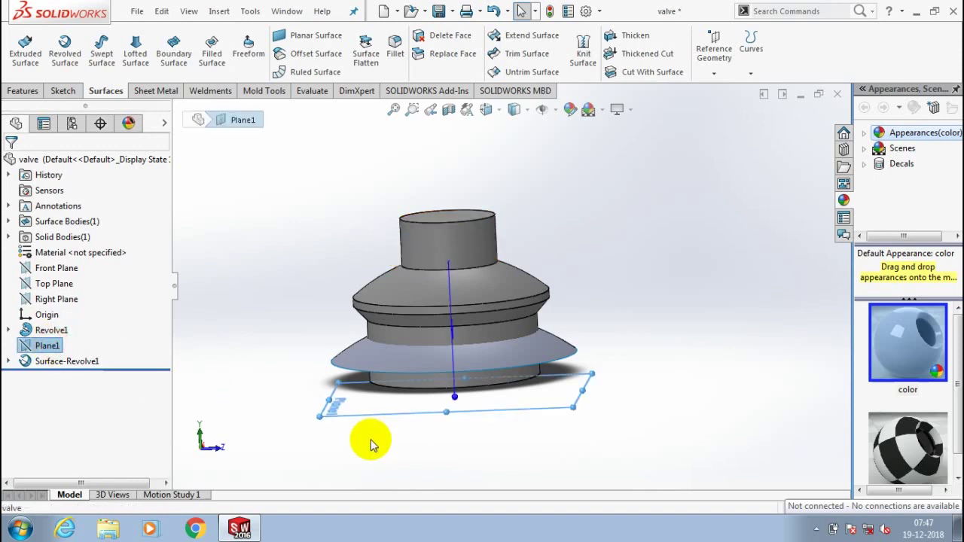
mouse_move(370, 441)
middle_mouse_down()
mouse_move(366, 370)
mouse_move(365, 432)
middle_mouse_up()
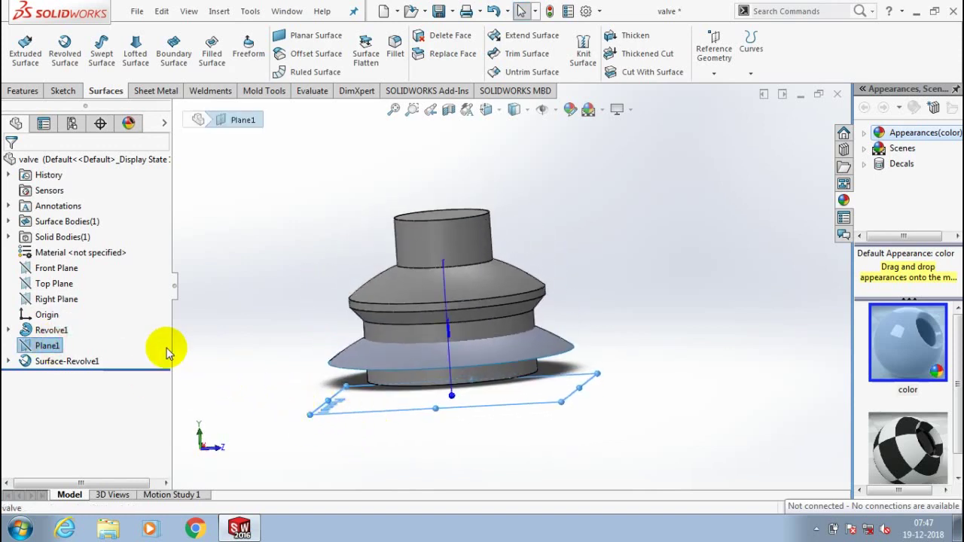
right_click(46, 345)
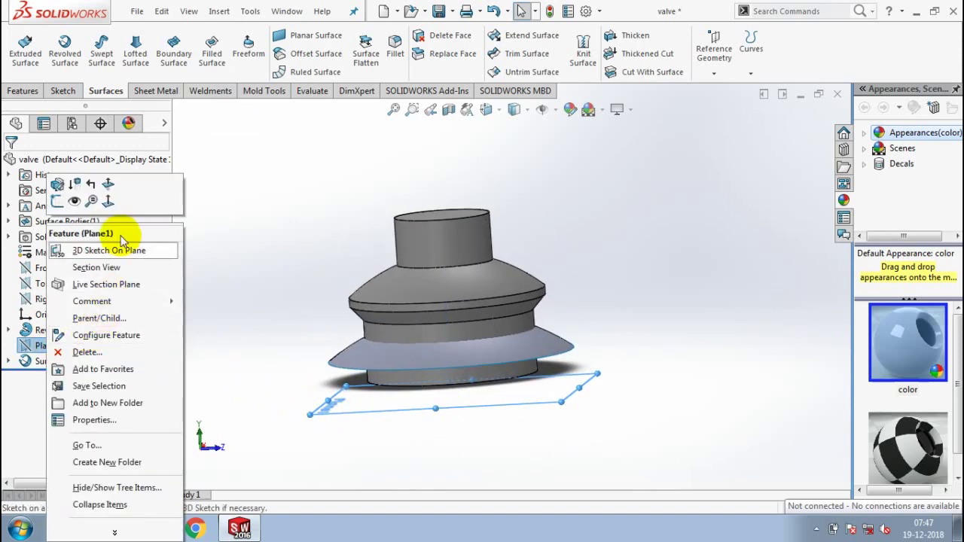
left_click(109, 201)
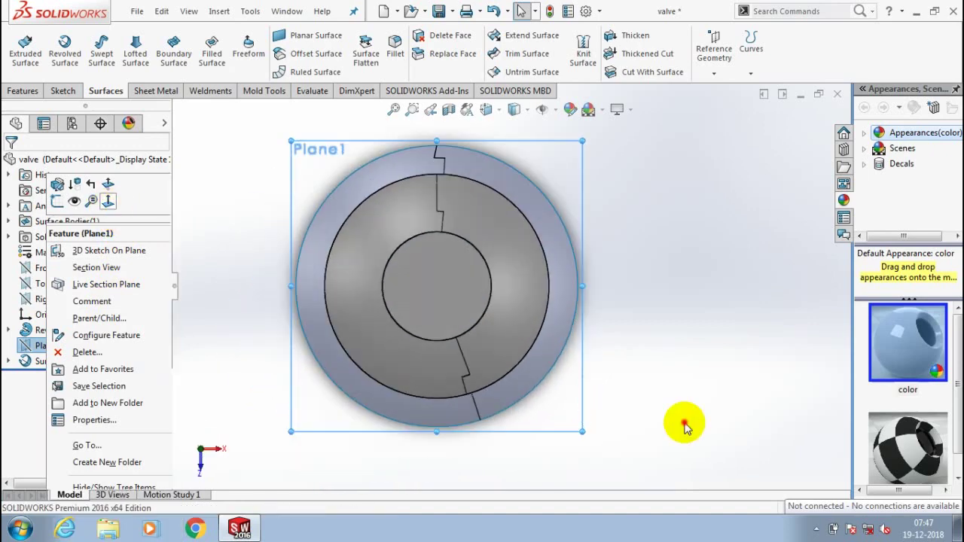
left_click(685, 426)
scroll(684, 418, "up", 2)
scroll(655, 430, "up", 2)
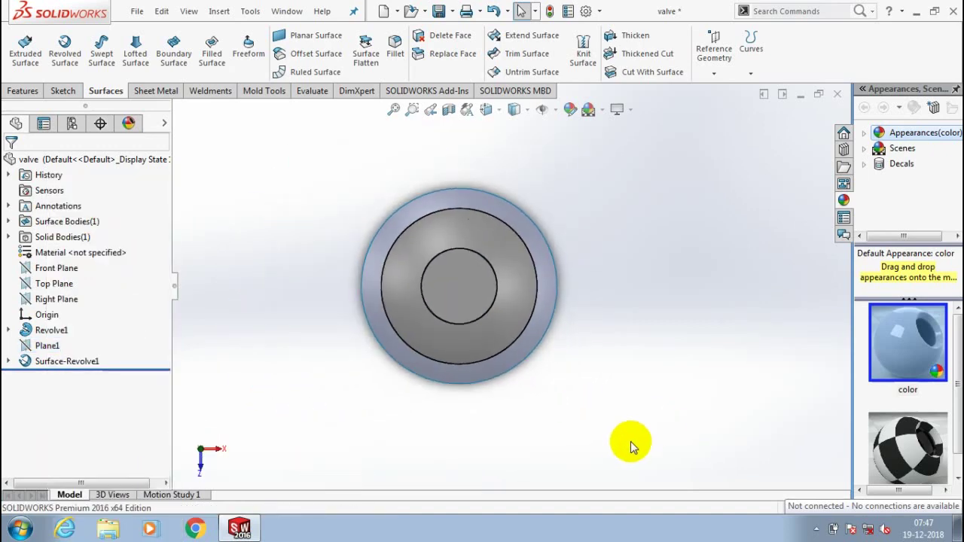
scroll(647, 433, "down", 2)
scroll(631, 448, "up", 1)
middle_click_drag(631, 448, 588, 221)
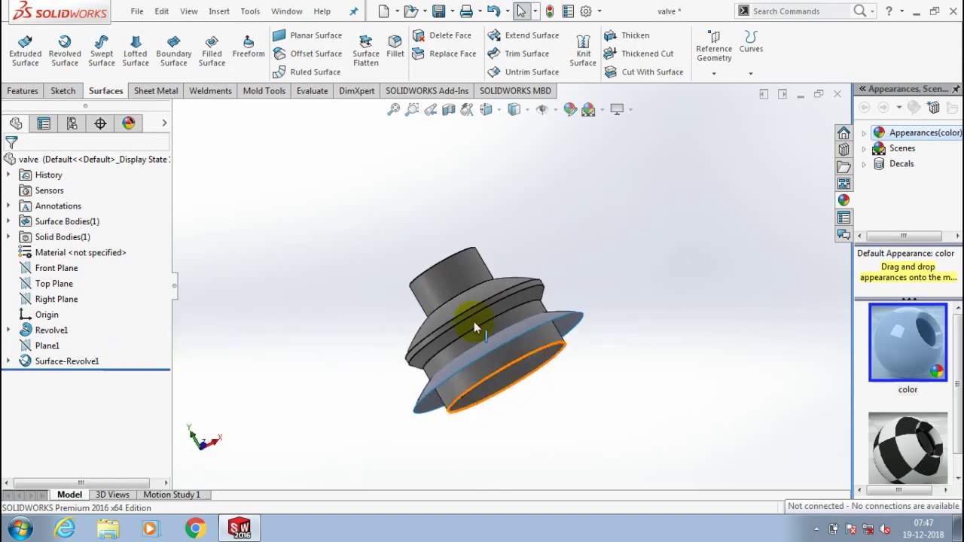
middle_click_drag(474, 322, 595, 294)
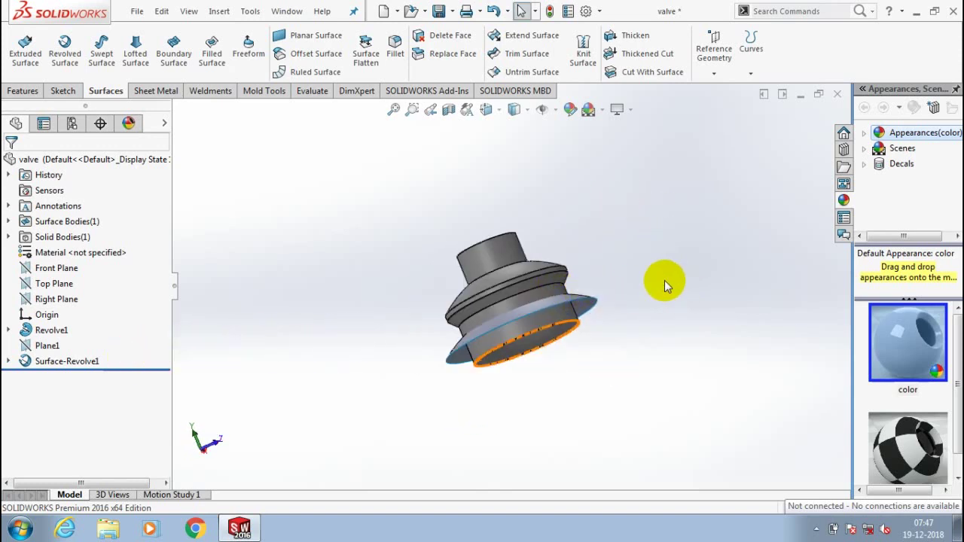
scroll(663, 279, "down", 1)
scroll(655, 279, "down", 2)
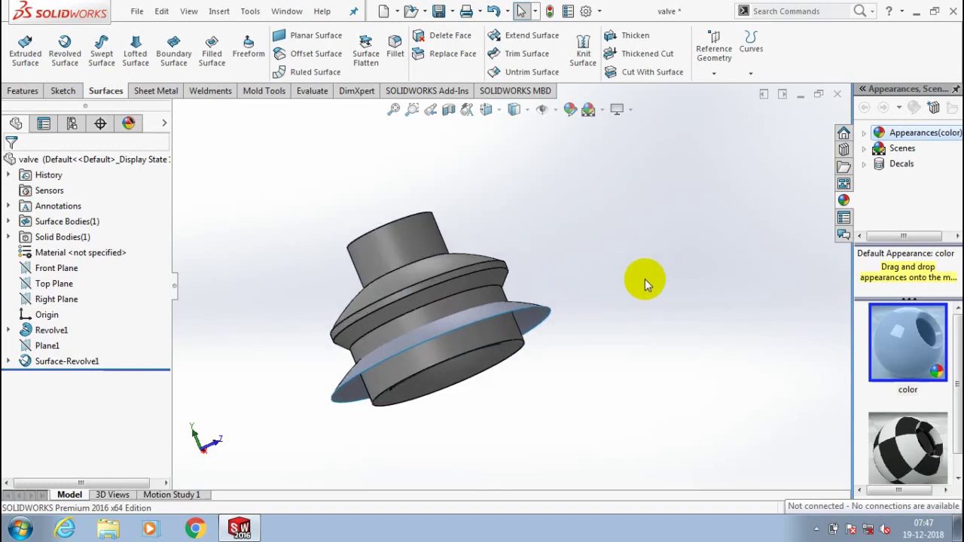
left_click(48, 344)
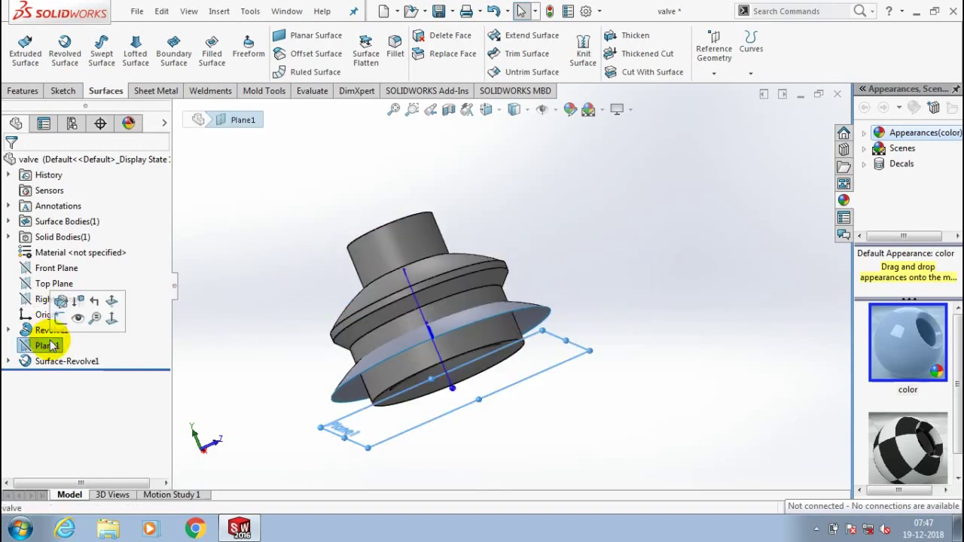
left_click(64, 90)
Look Normal To Plane1 and convert the 125 mm circular edge into a sketch circle.
left_click(22, 47)
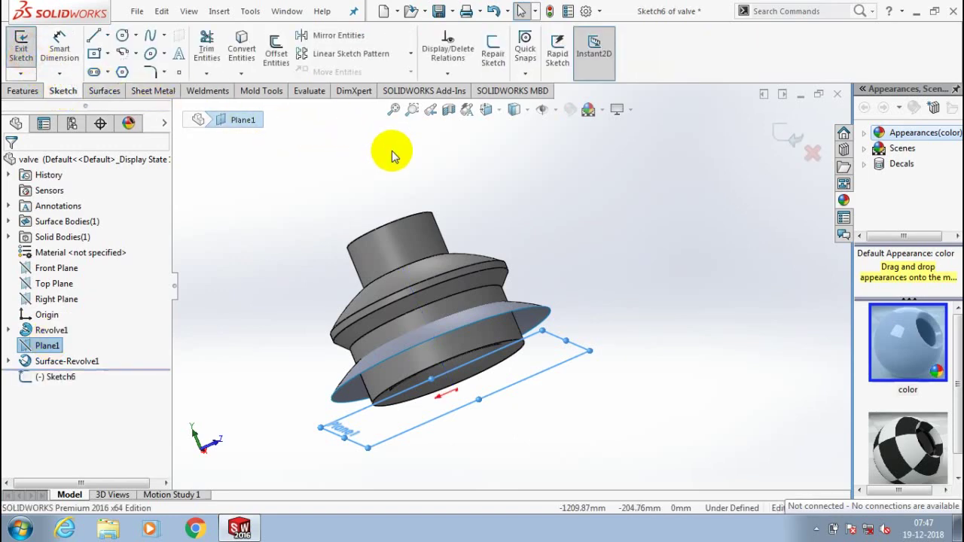
key("space")
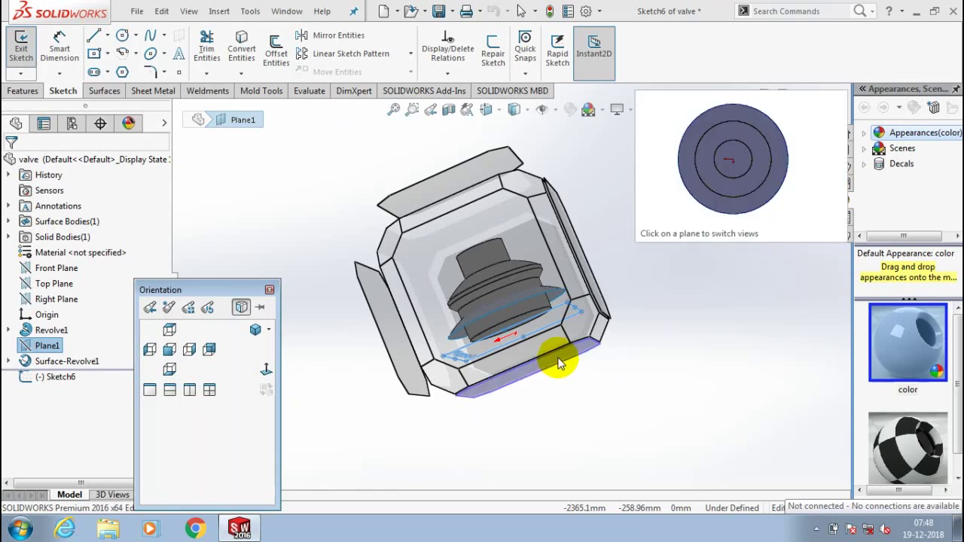
left_click(558, 364)
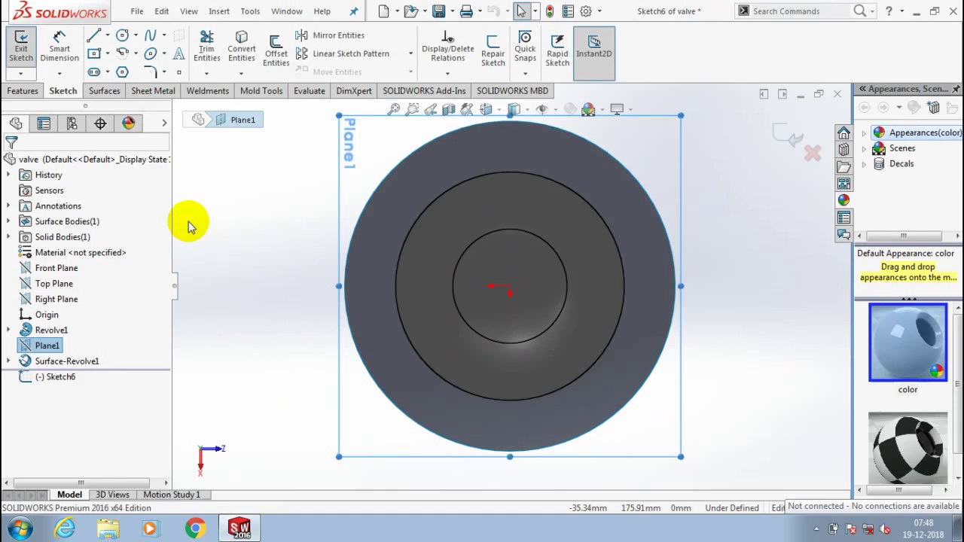
left_click(241, 73)
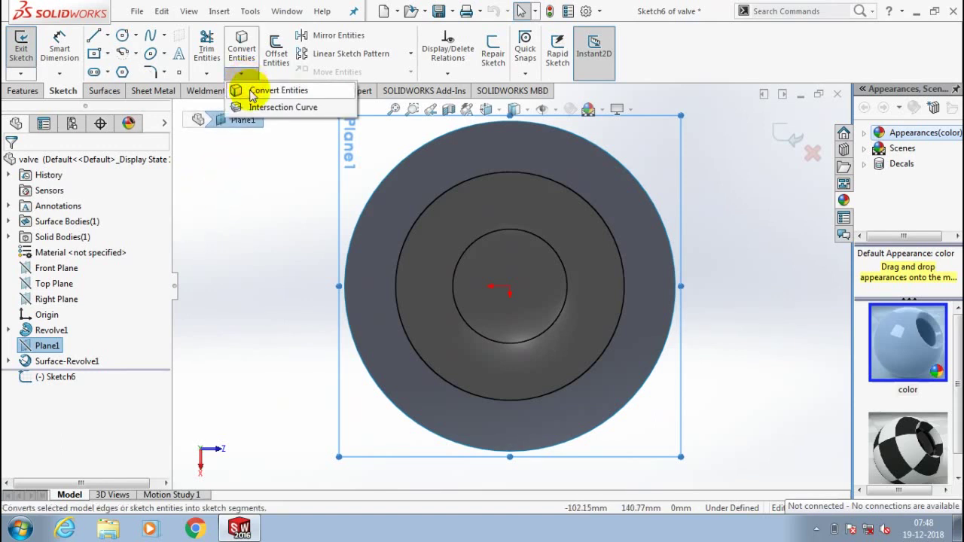
left_click(251, 92)
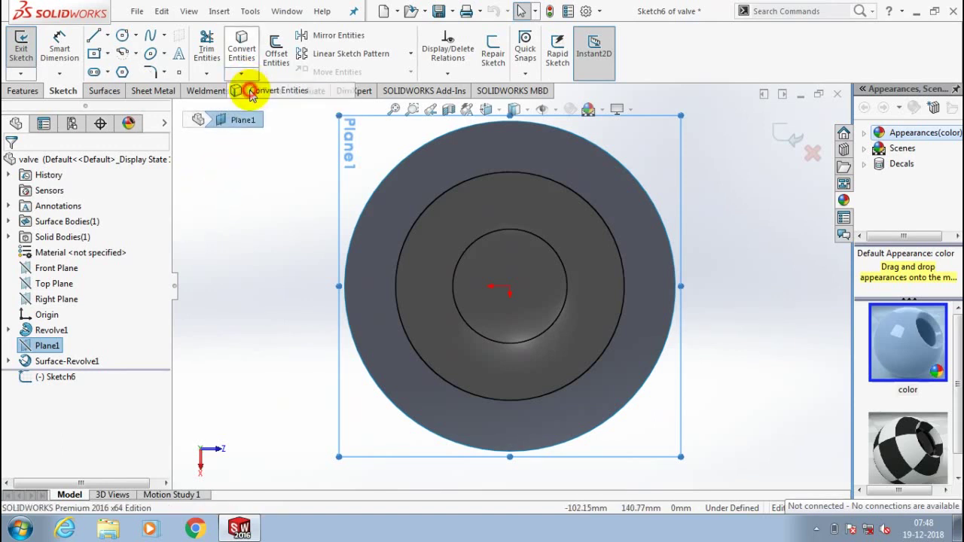
left_click(548, 180)
left_click(10, 164)
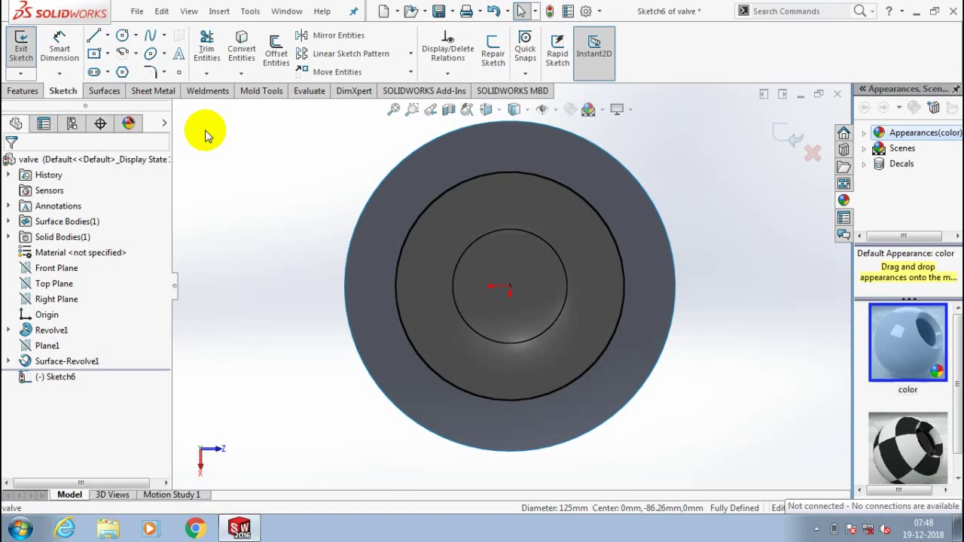
Offset the 125 mm circle 8 mm inward using Offset Entities with Reverse.
left_click(275, 51)
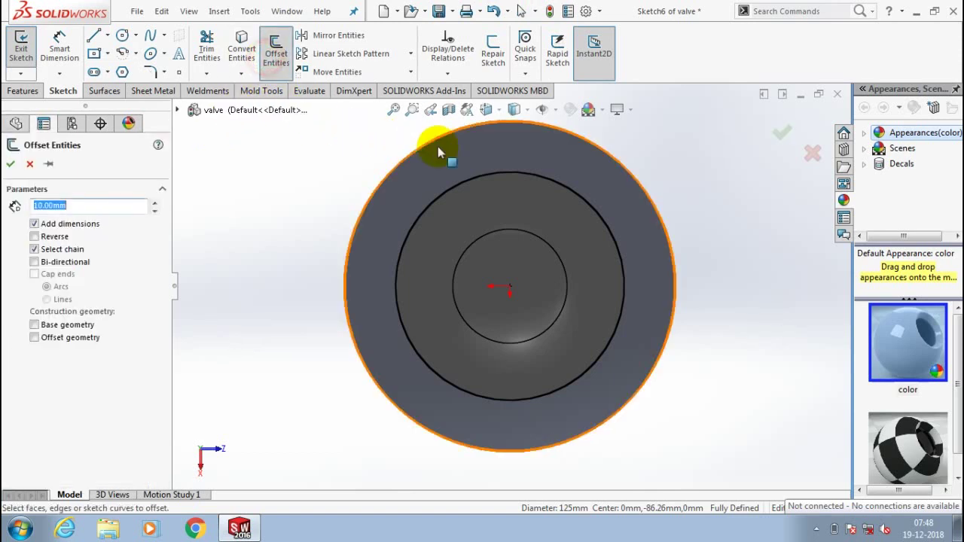
left_click(513, 181)
left_click(34, 236)
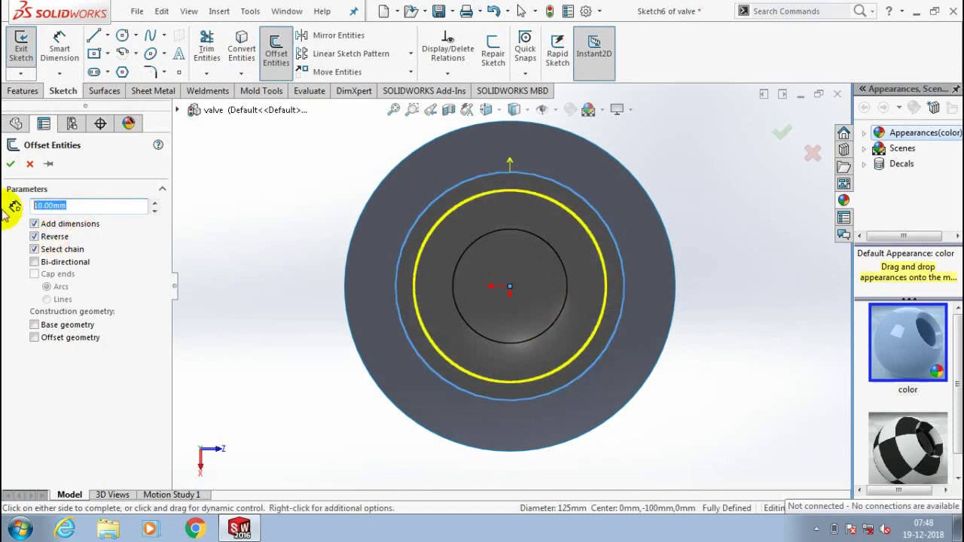
type("8")
left_click(10, 164)
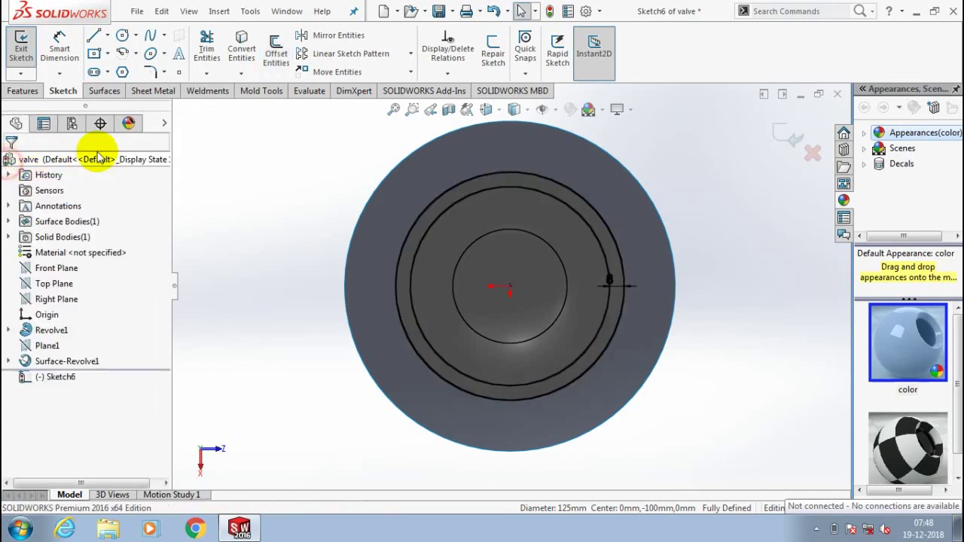
Draw a circle centred on the origin and dimension it to 16 mm diameter.
left_click(122, 35)
left_click_drag(510, 286, 520, 286)
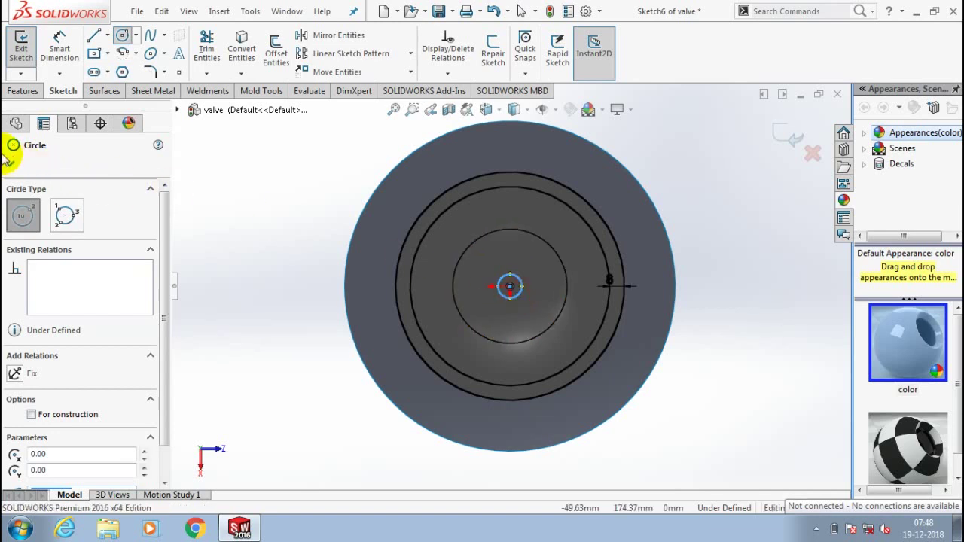
left_click(59, 49)
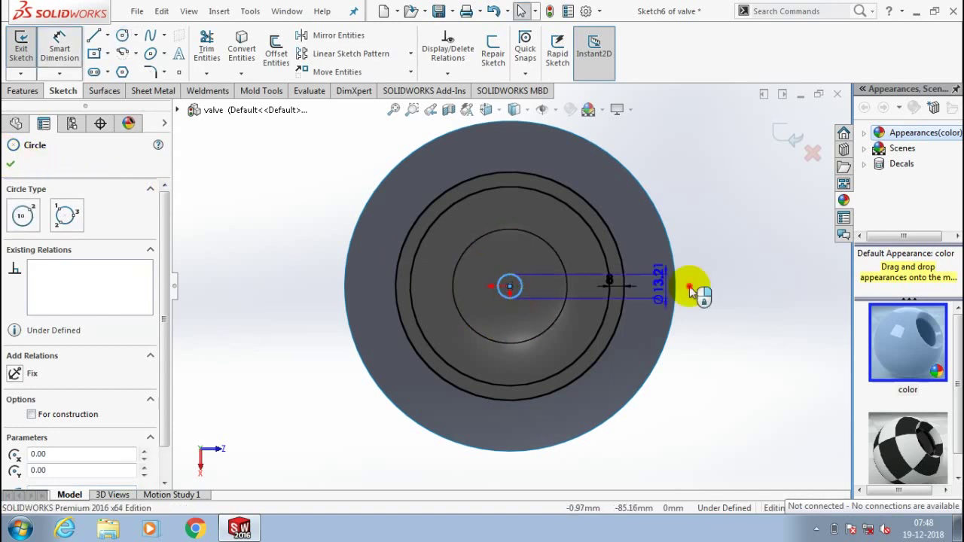
left_click(710, 287)
type("1")
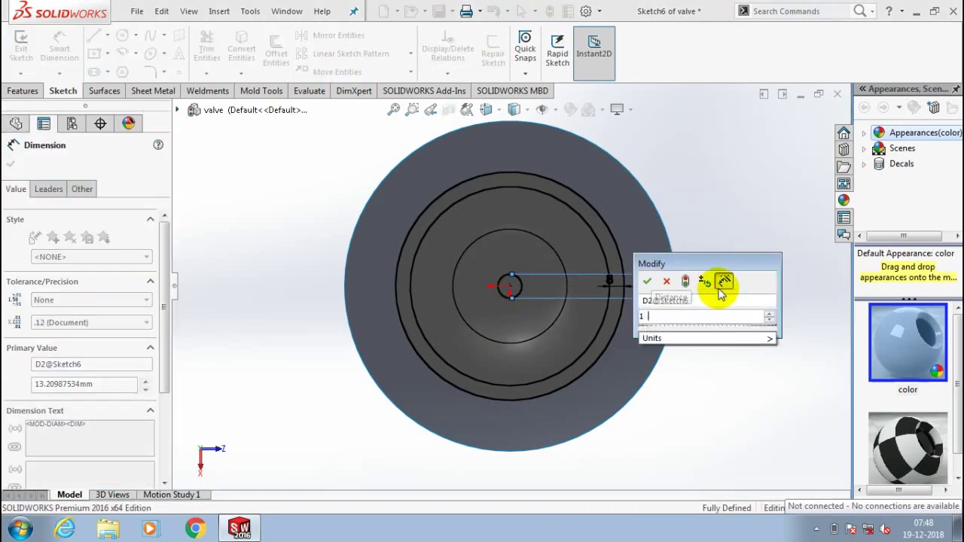
type("6")
key("Return")
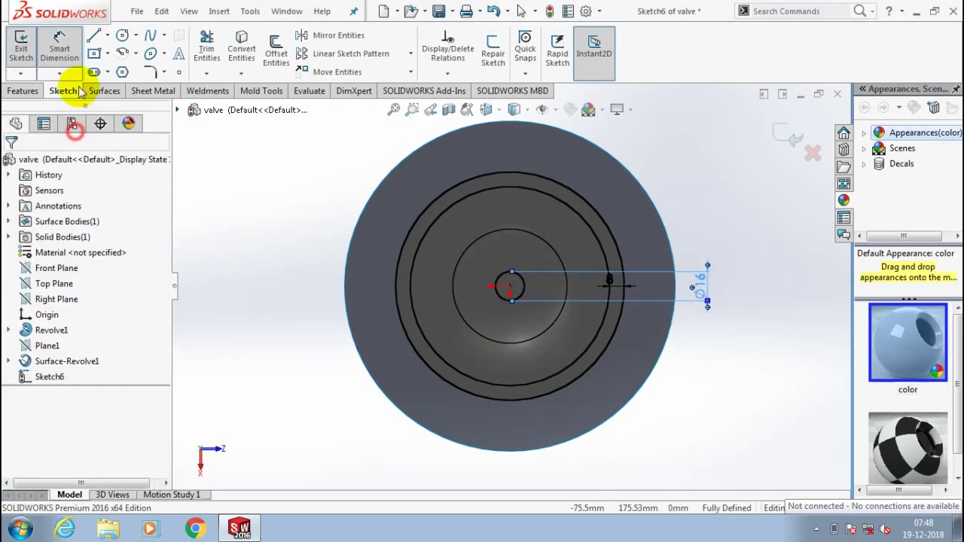
Draw a long thin centre rectangle from the origin across the circles.
left_click(108, 54)
left_click(121, 88)
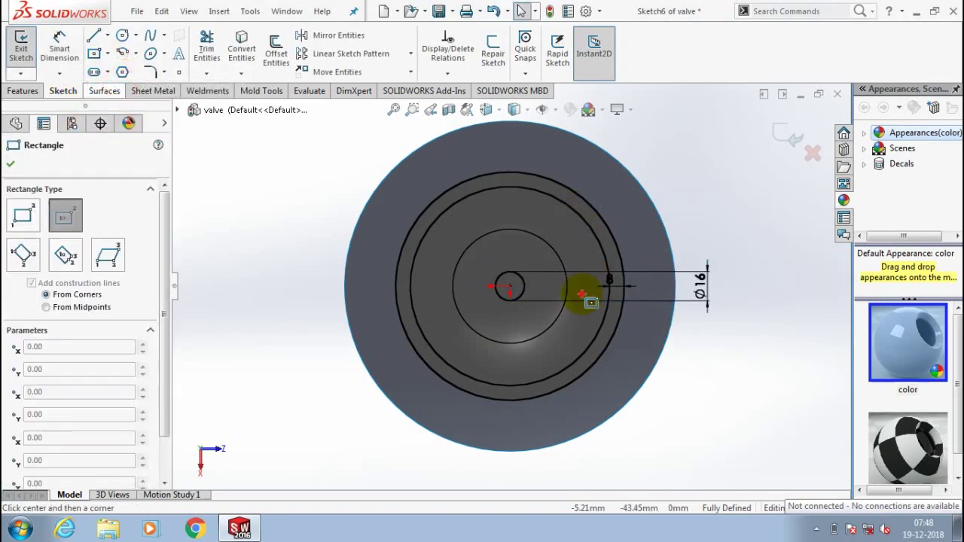
left_click(508, 287)
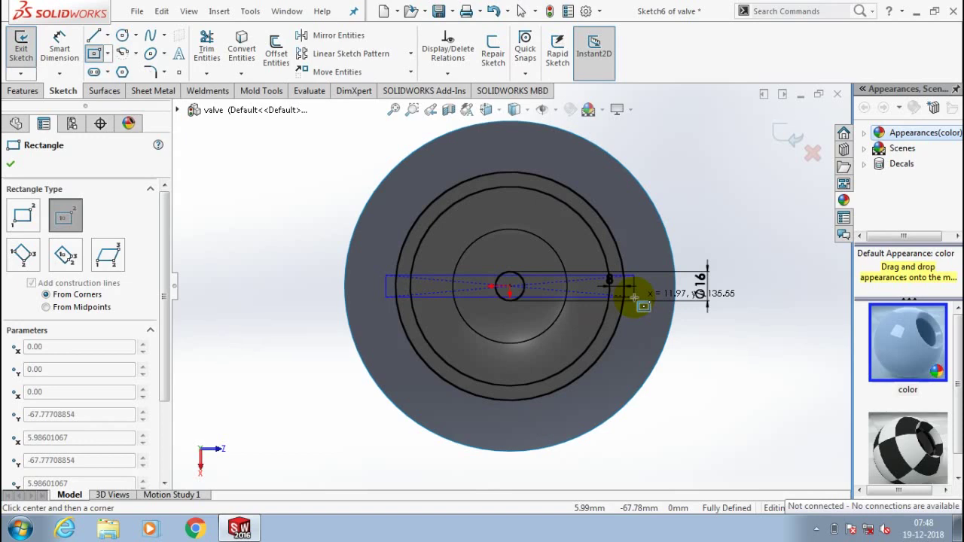
scroll(634, 296, "down", 2)
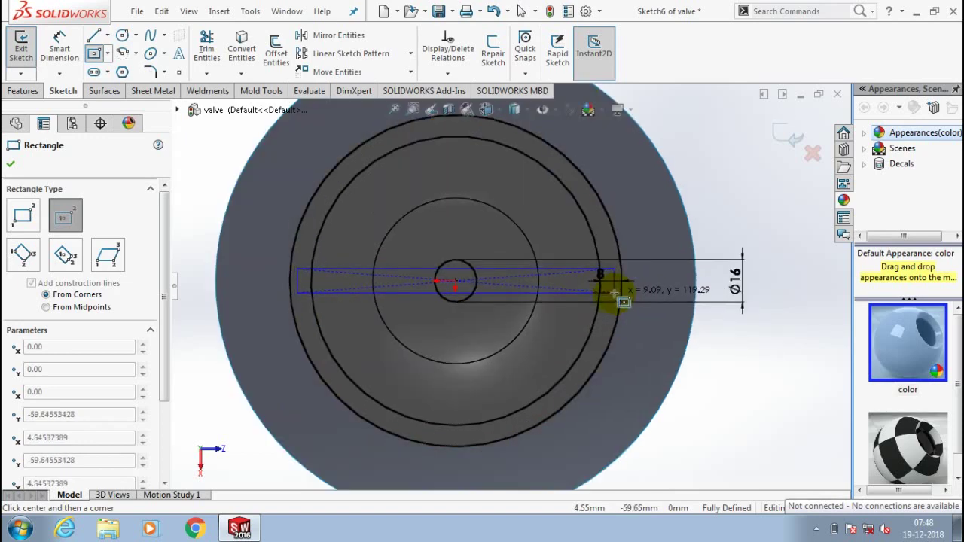
left_click(615, 292)
left_click(10, 163)
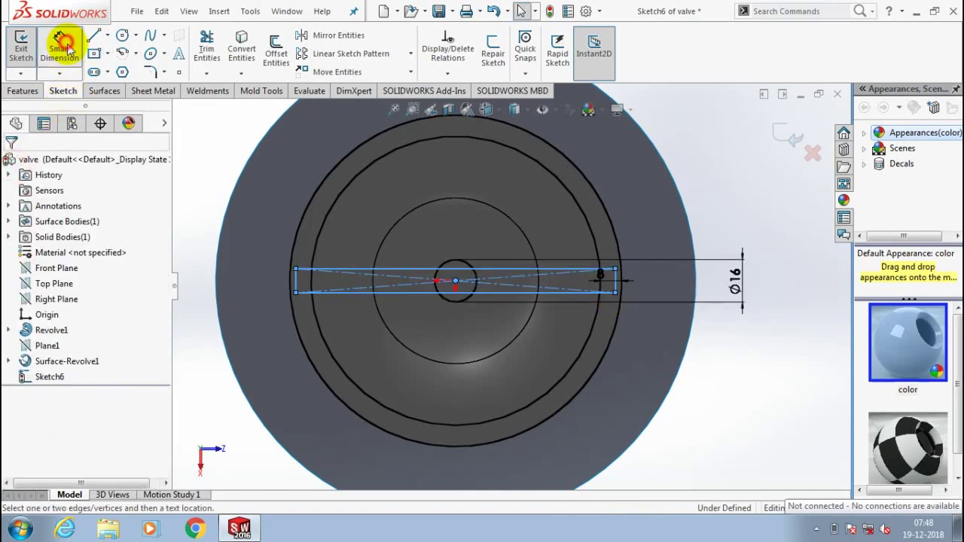
Dimension the rectangle's width between its top and bottom edges to 8 mm.
left_click(60, 45)
left_click(506, 270)
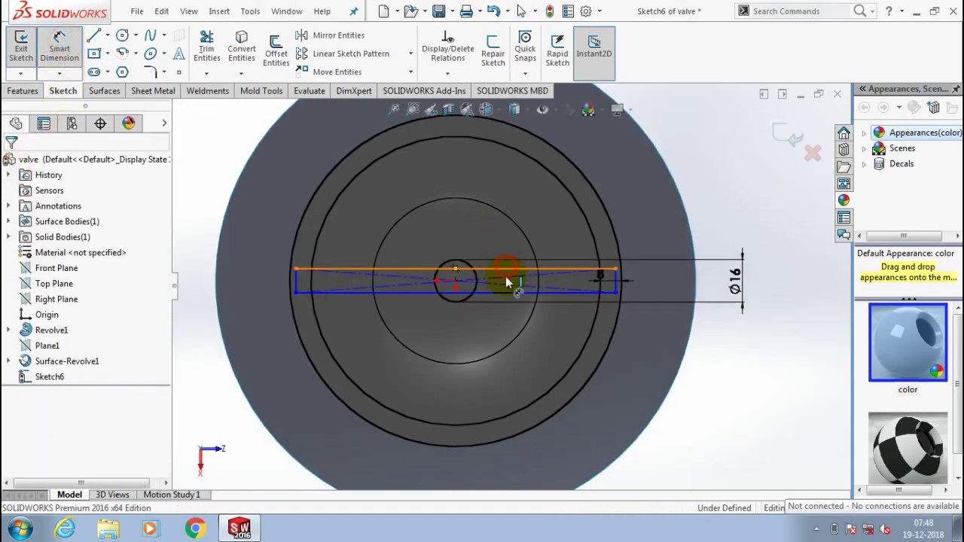
left_click(506, 291)
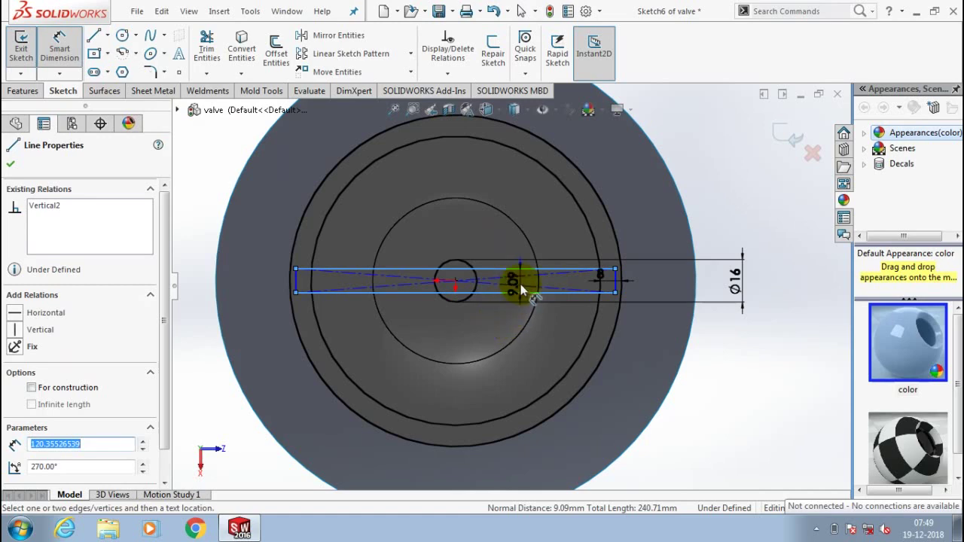
left_click(520, 284)
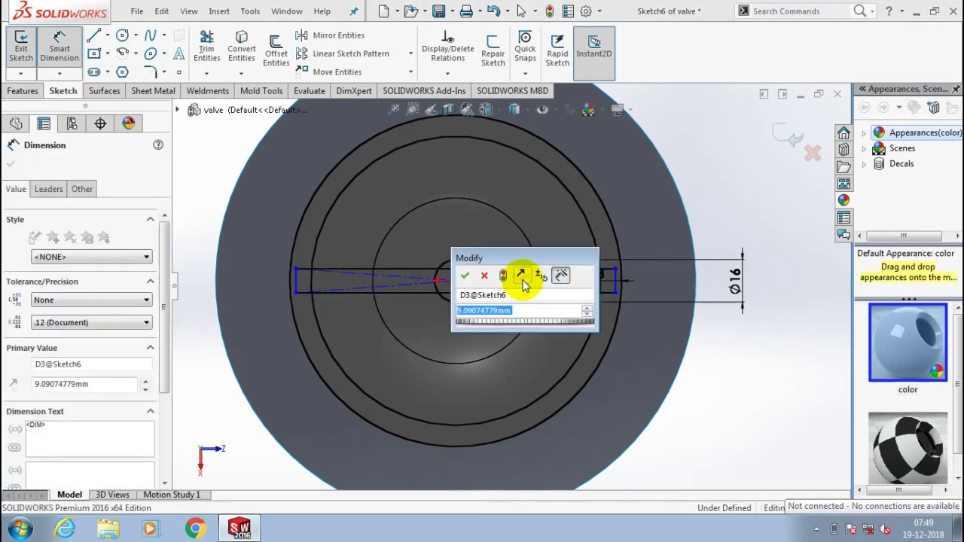
type("8")
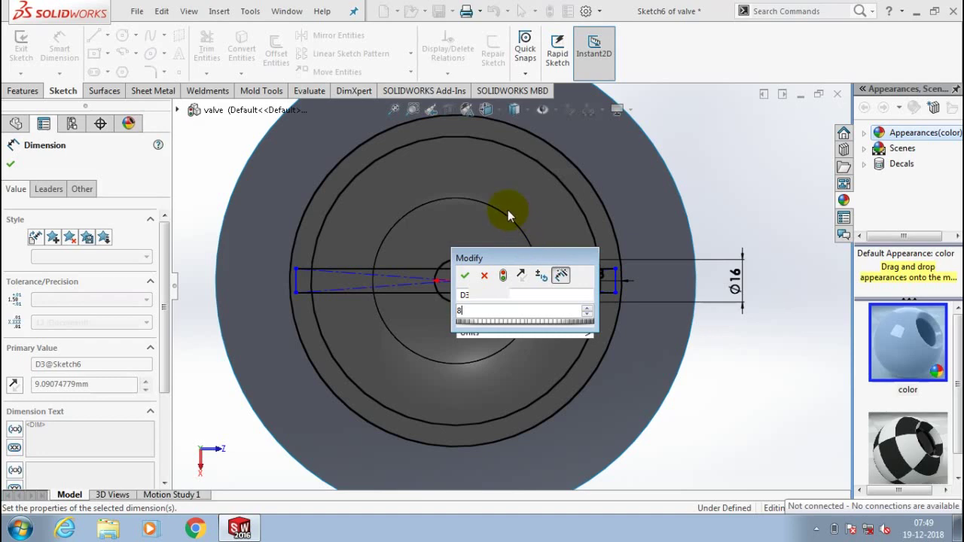
key("Return")
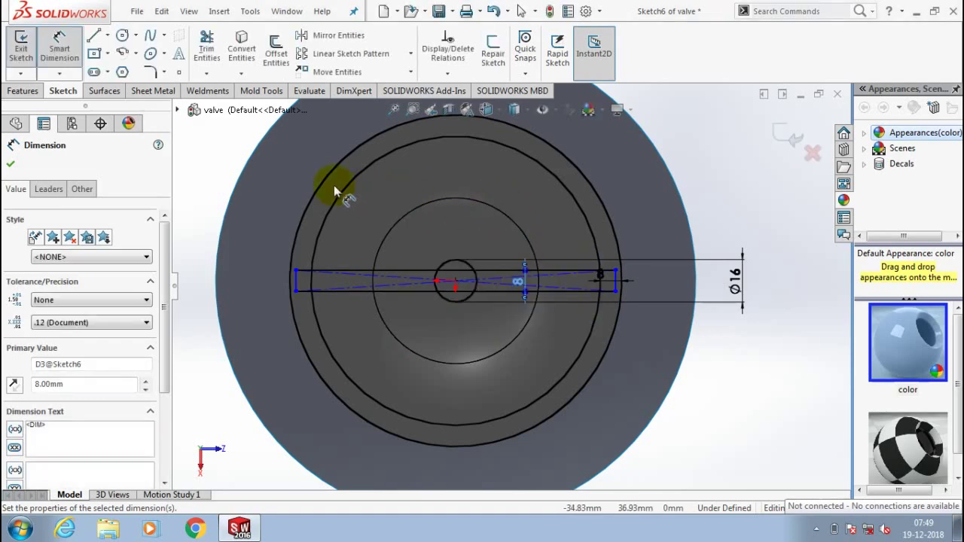
left_click(12, 165)
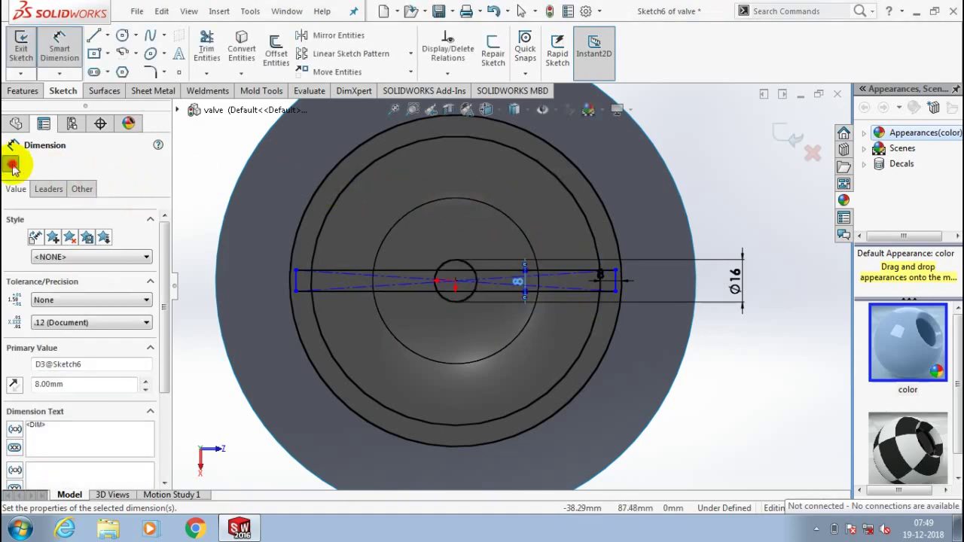
Power-trim the rectangle's left half, its lines inside the Ø16 circle, and its end past the outer circle.
left_click(206, 47)
scroll(406, 293, "down", 4)
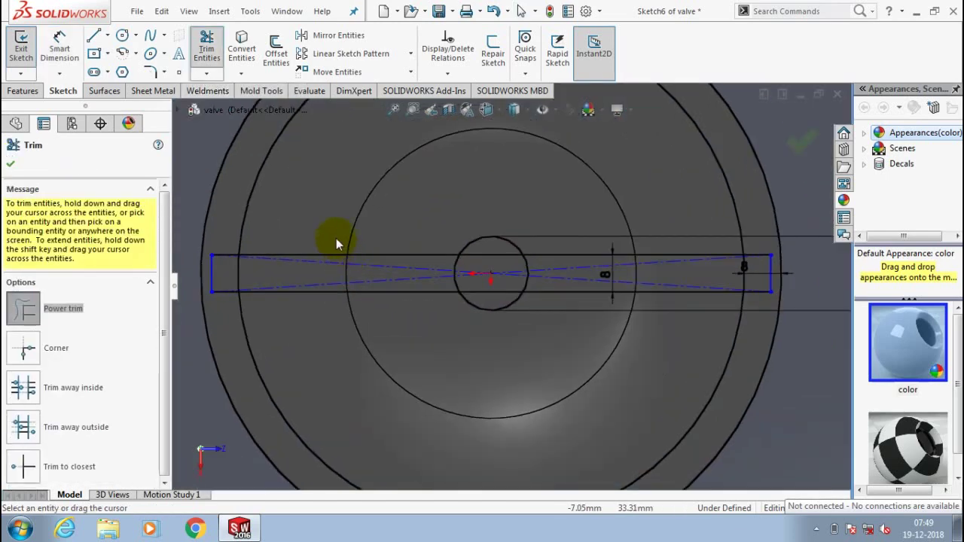
left_click(230, 244)
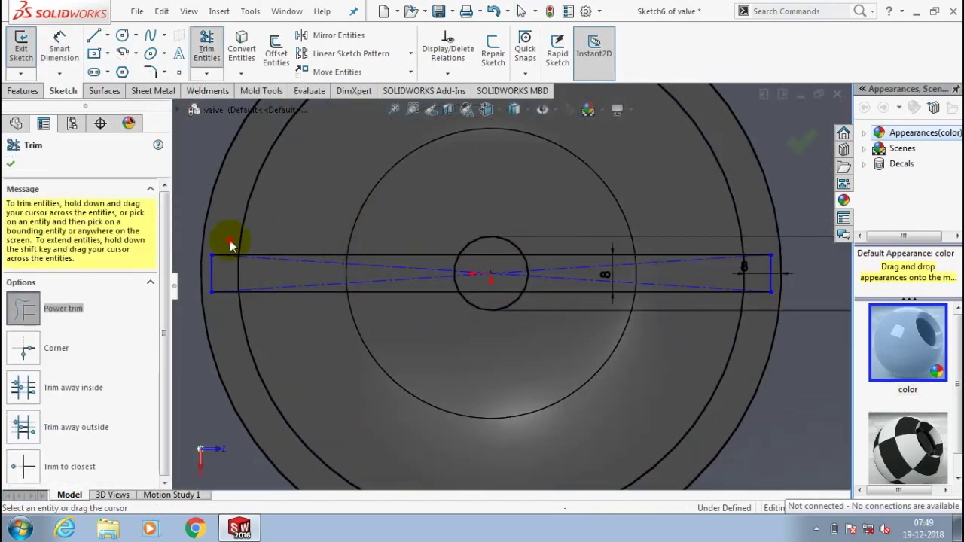
left_click_drag(230, 240, 228, 296)
scroll(263, 290, "up", 3)
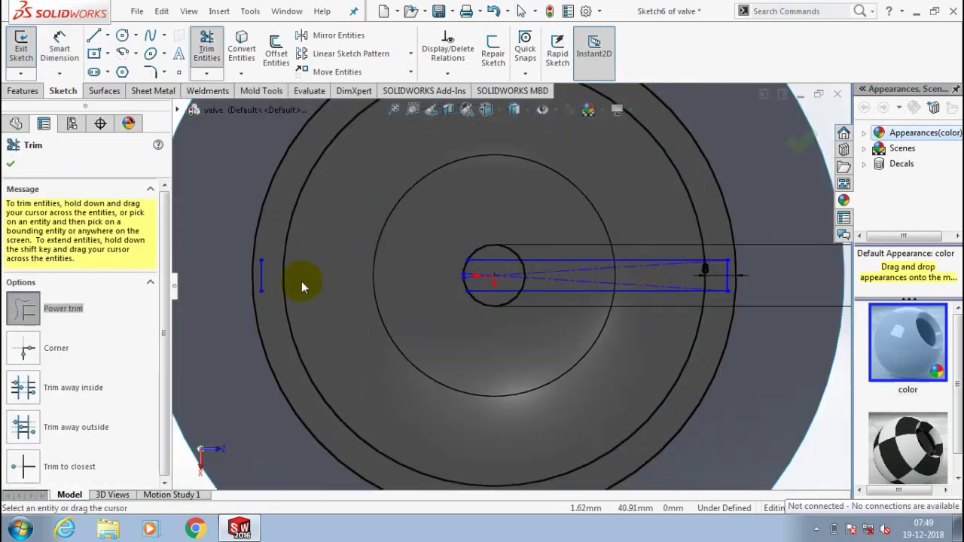
scroll(579, 272, "down", 2)
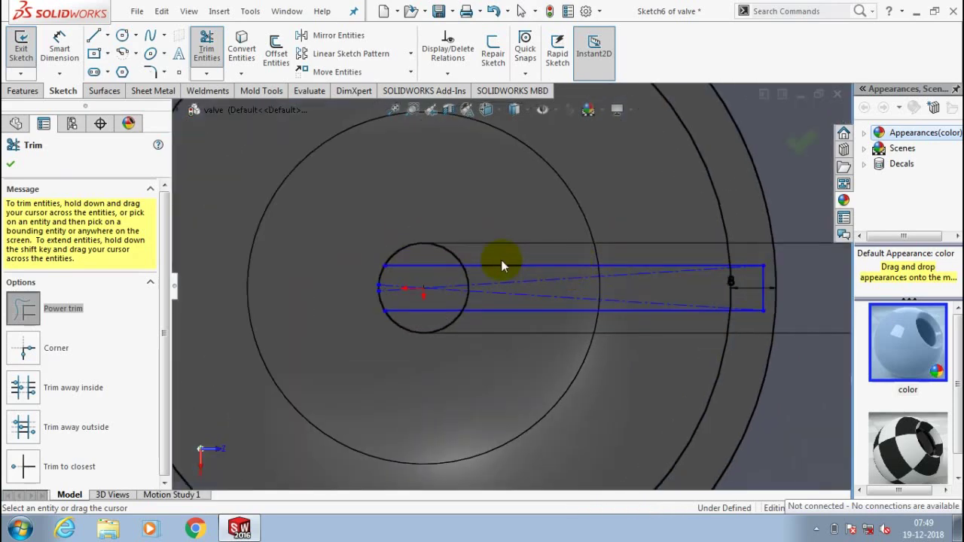
left_click_drag(501, 265, 399, 303)
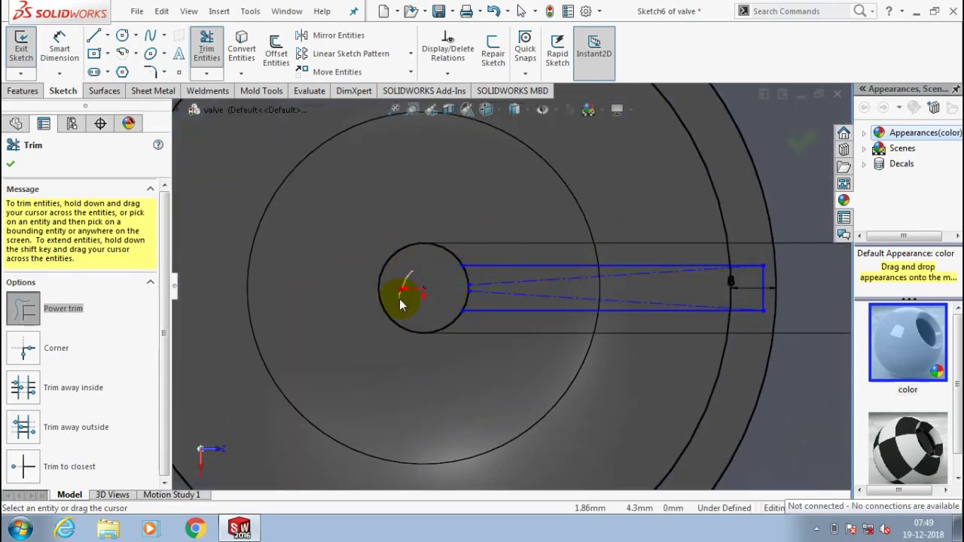
scroll(588, 271, "up", 2)
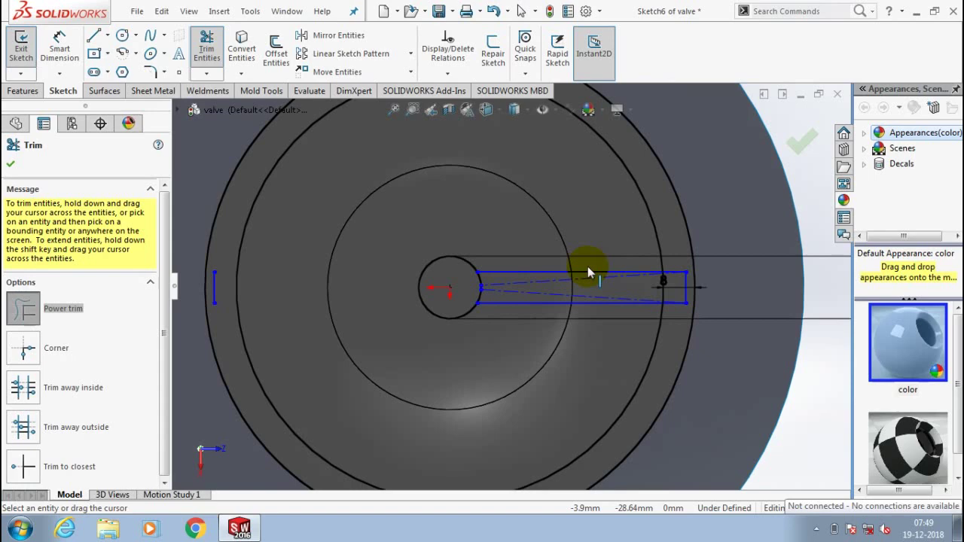
scroll(658, 286, "down", 2)
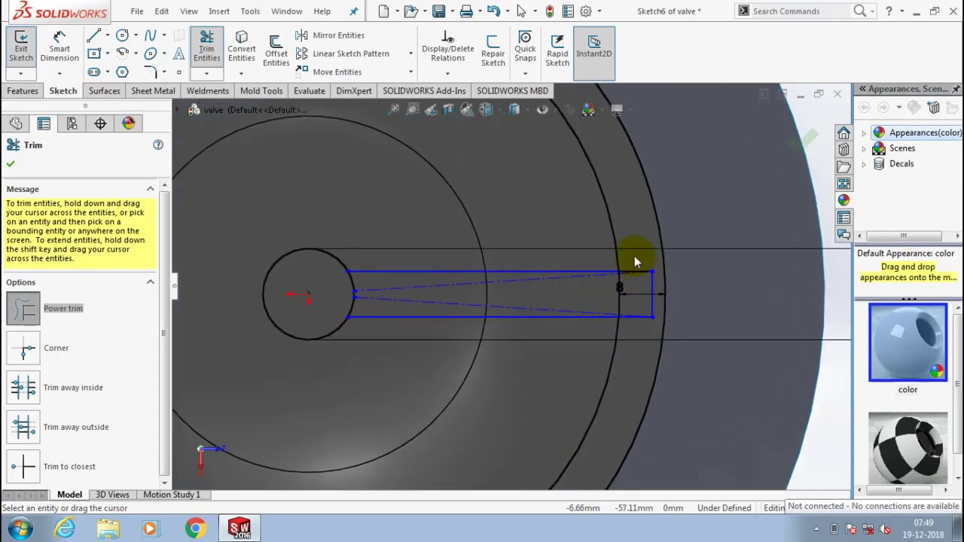
left_click_drag(634, 255, 647, 281)
scroll(631, 280, "up", 1)
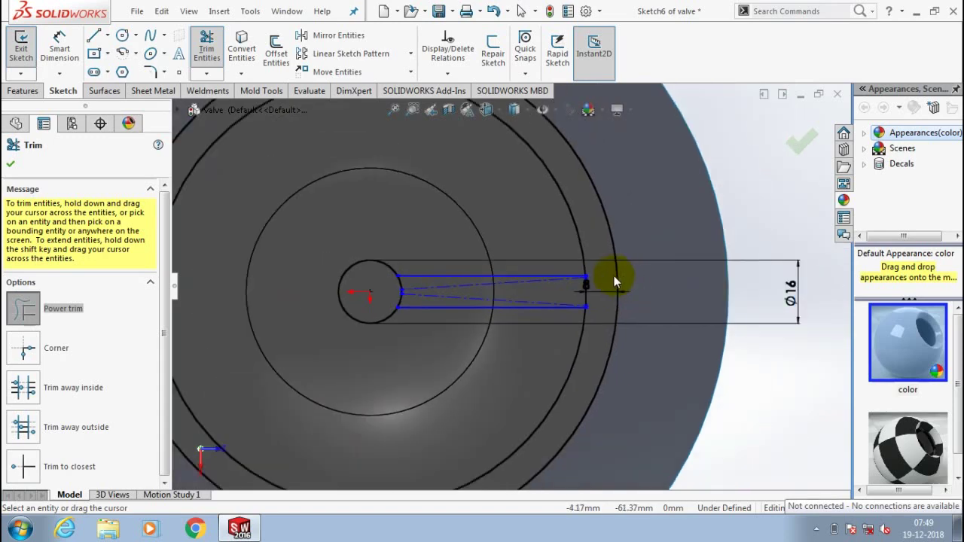
scroll(512, 256, "up", 3)
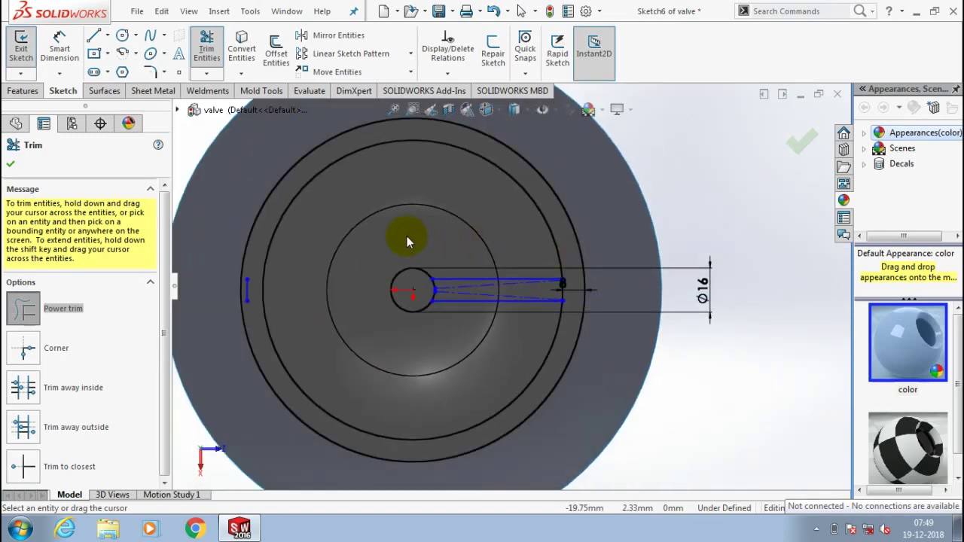
key("Escape")
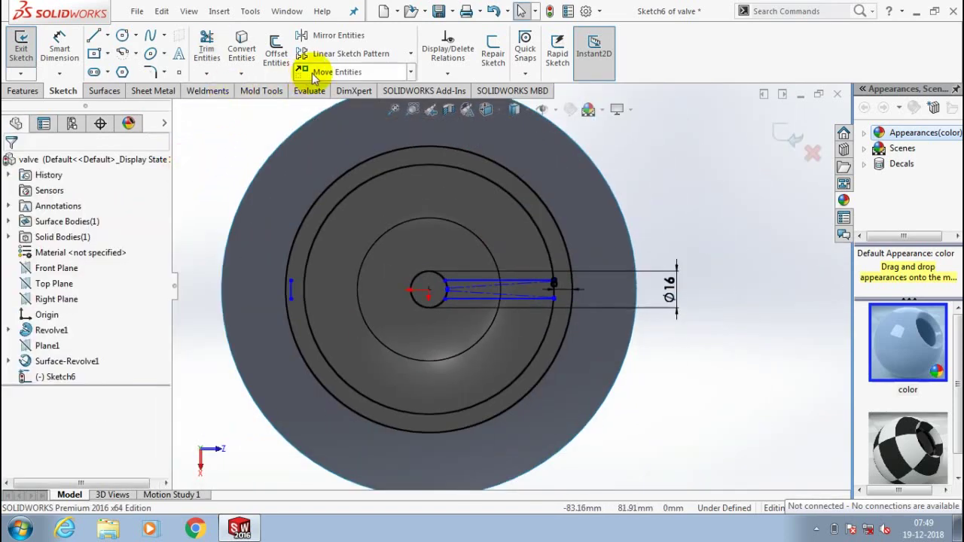
Circularly pattern the slot's side lines Line7 and Line10 four times over 360° about the centre point.
left_click(410, 53)
left_click(353, 79)
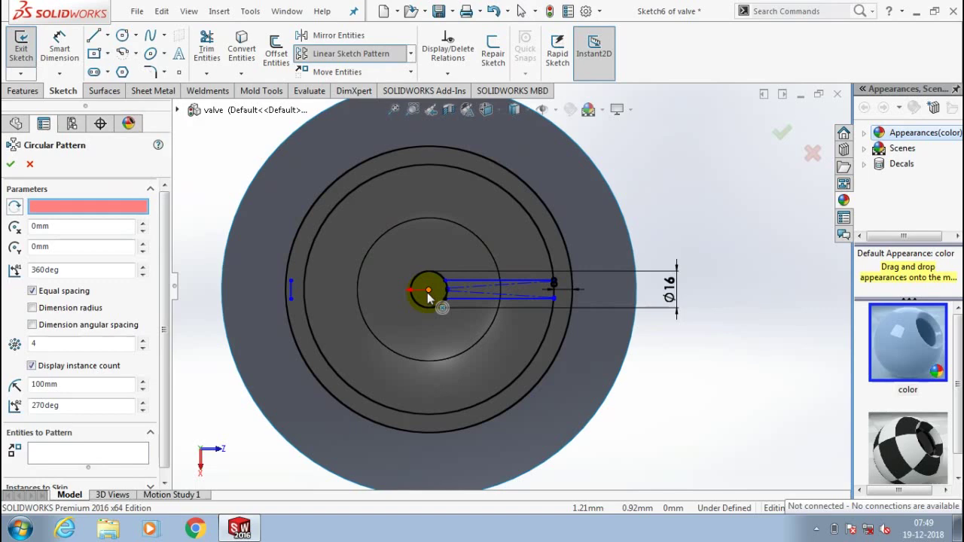
left_click(427, 292)
left_click(113, 443)
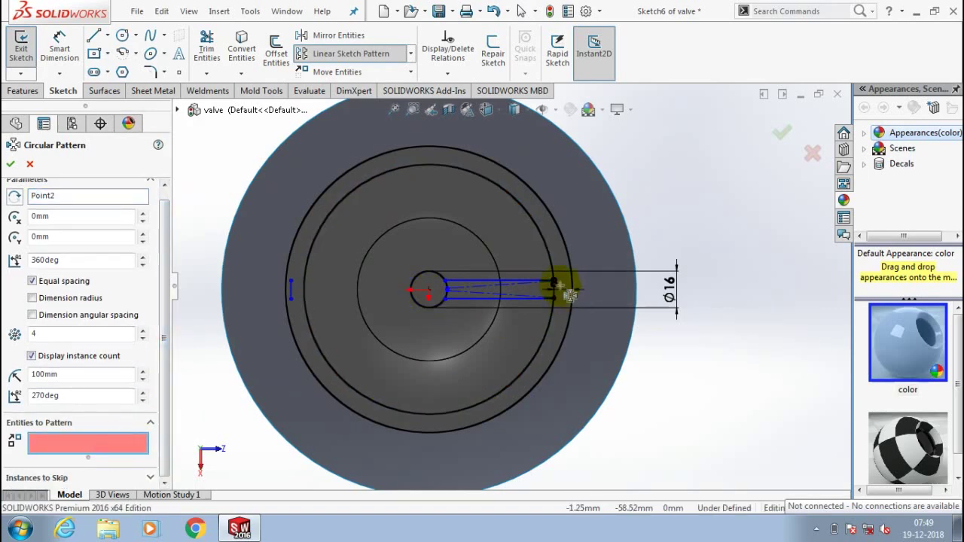
left_click(537, 281)
left_click(537, 297)
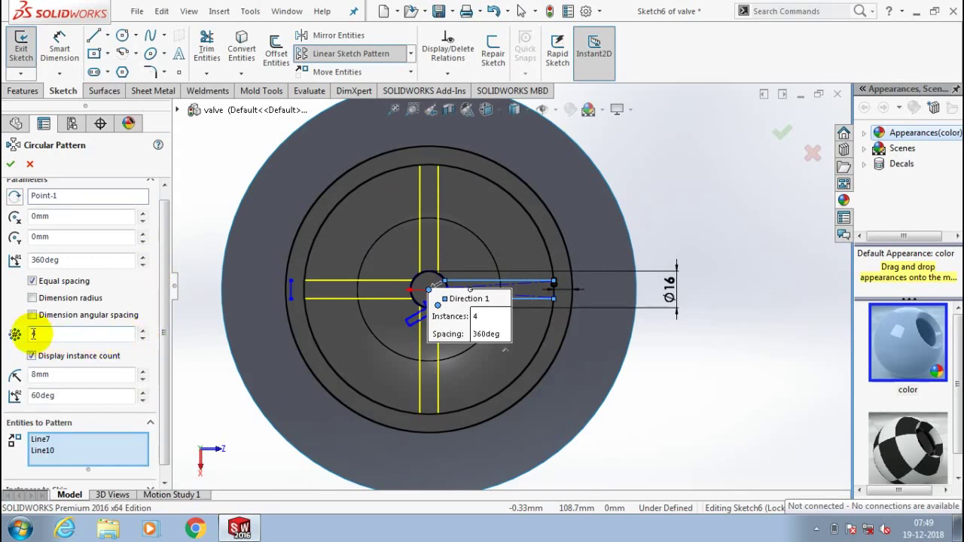
left_click(12, 166)
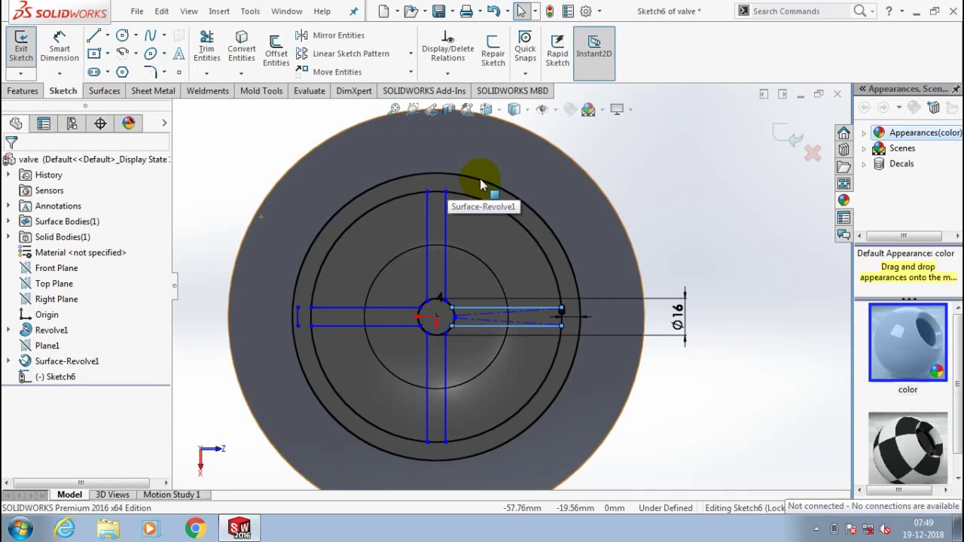
Draw a vertical centreline and a short line across the ring at the top.
left_click(107, 36)
left_click(120, 71)
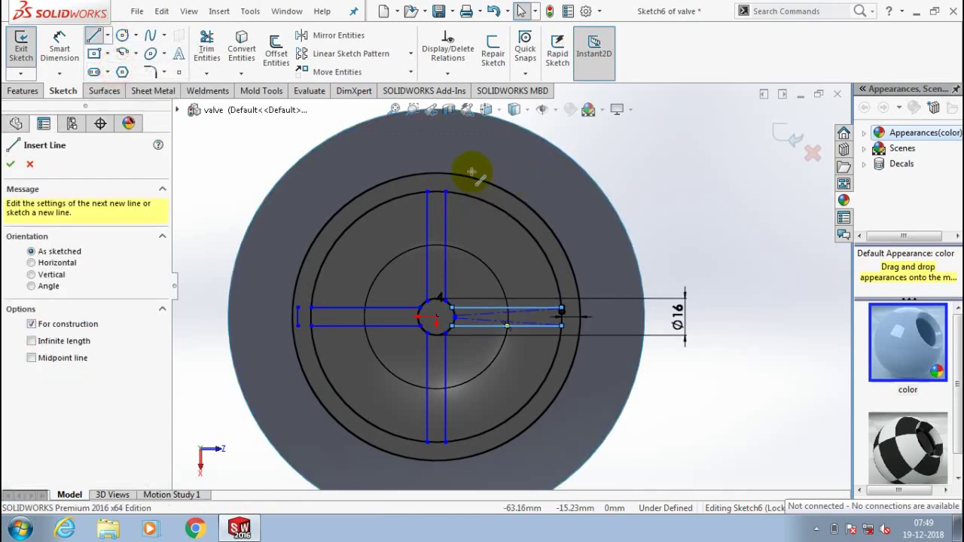
left_click(435, 182)
left_click(436, 272)
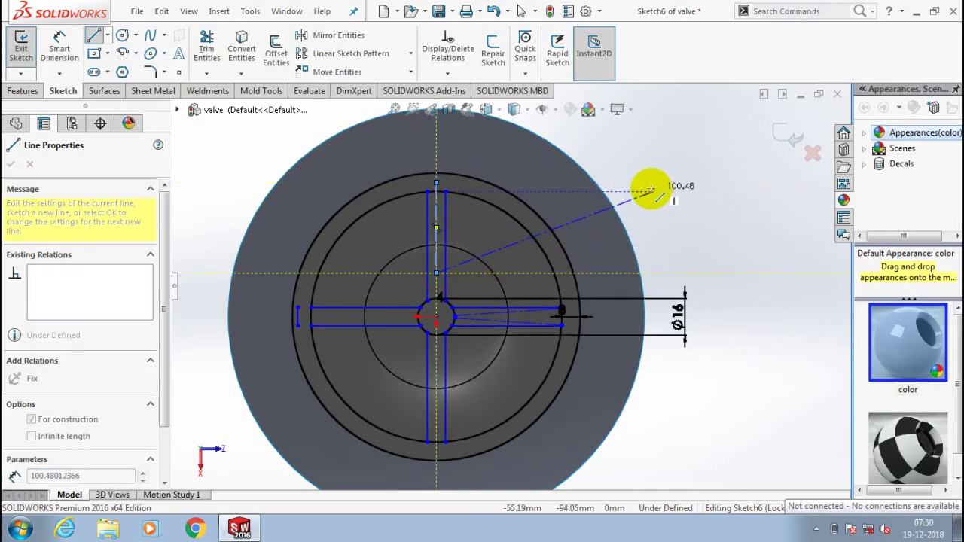
key("Escape")
scroll(527, 172, "down", 3)
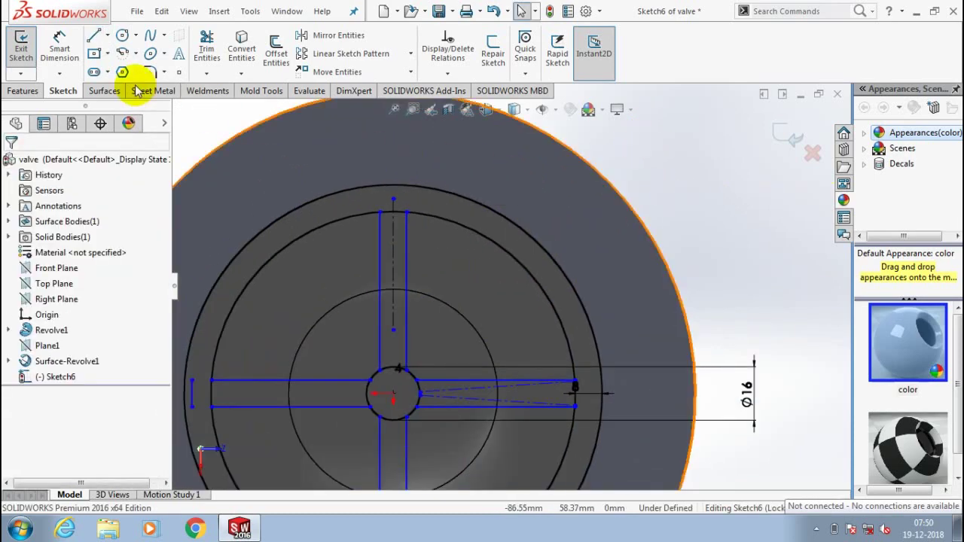
left_click(94, 39)
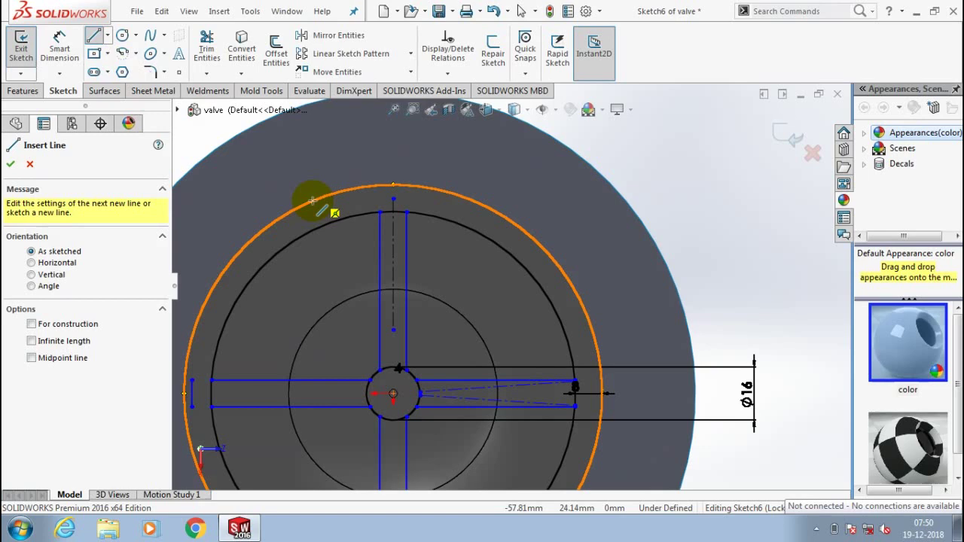
left_click(329, 193)
left_click(343, 217)
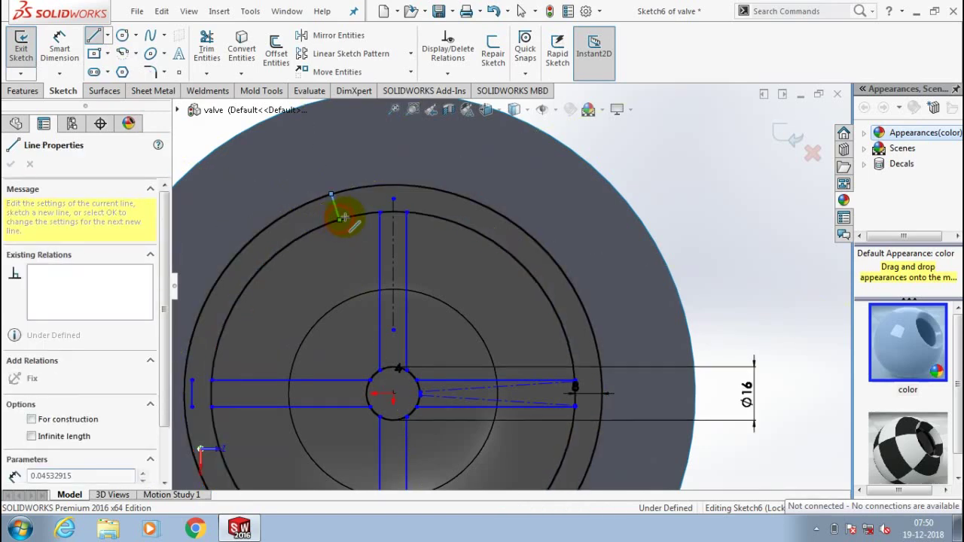
key("Escape")
Mirror the short ring line about the vertical centreline.
scroll(275, 147, "up", 1)
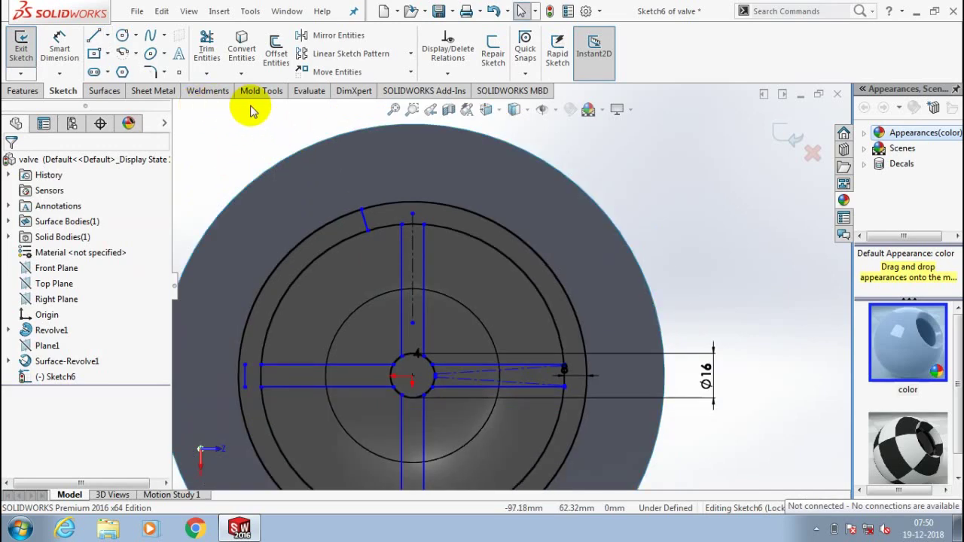
left_click(361, 225)
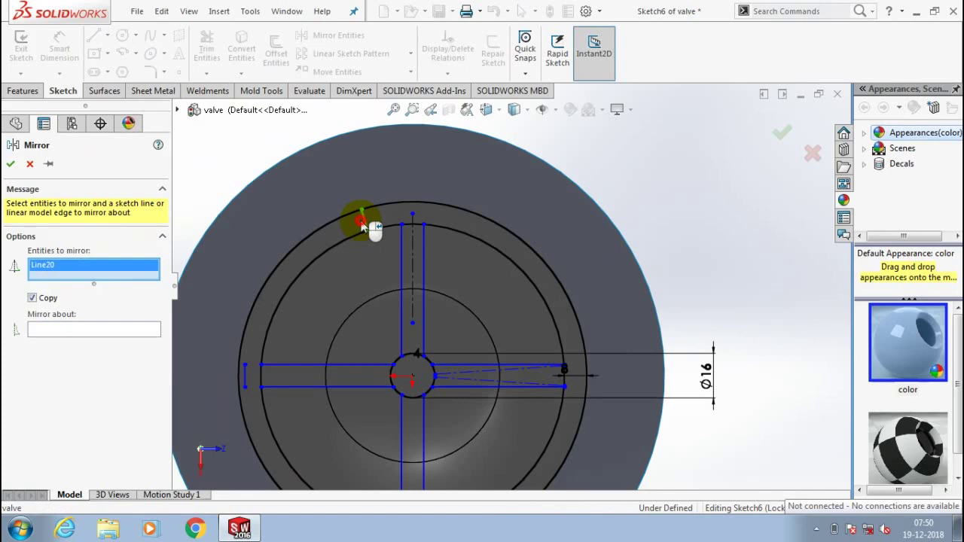
left_click(412, 254)
left_click(10, 163)
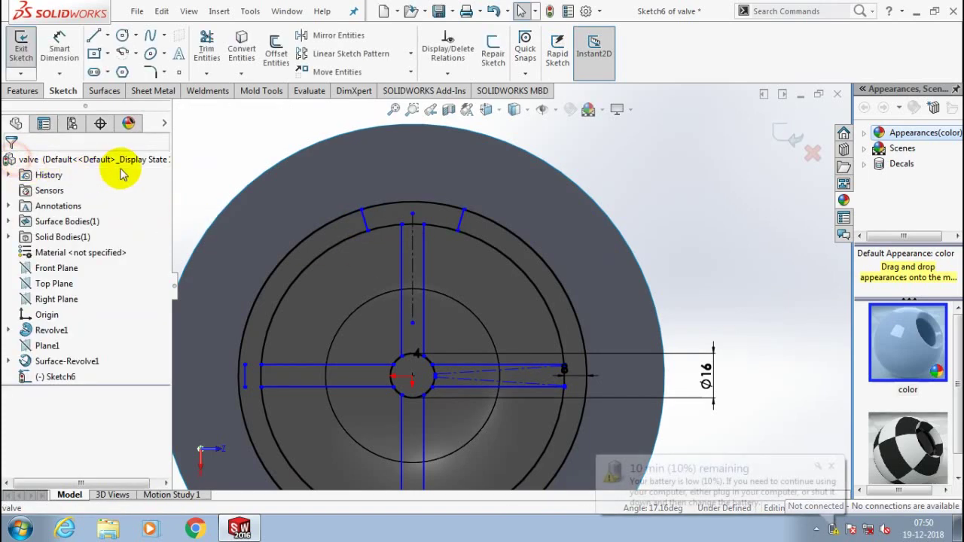
left_click(410, 52)
left_click(376, 88)
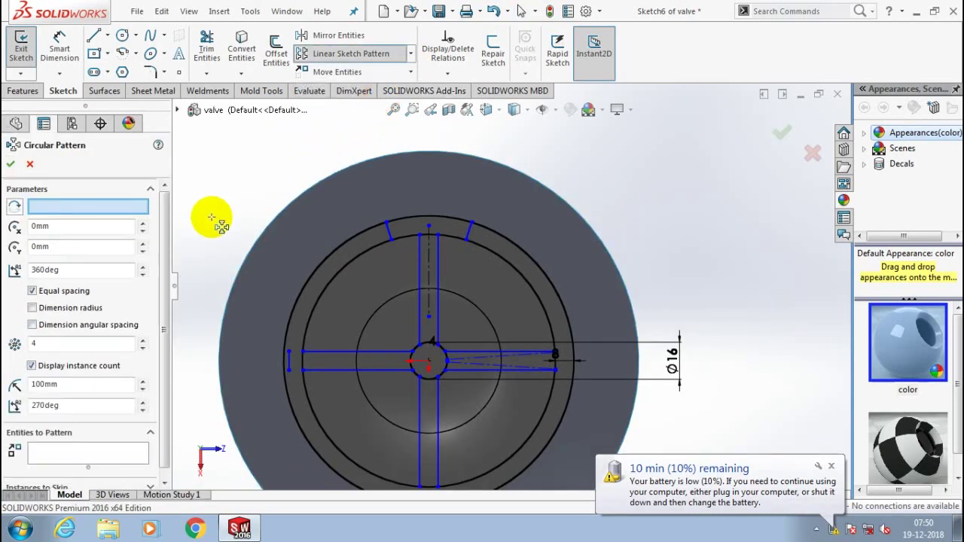
Pattern the two short ring lines Line20 and Line21 four times about the centre point.
left_click(429, 361)
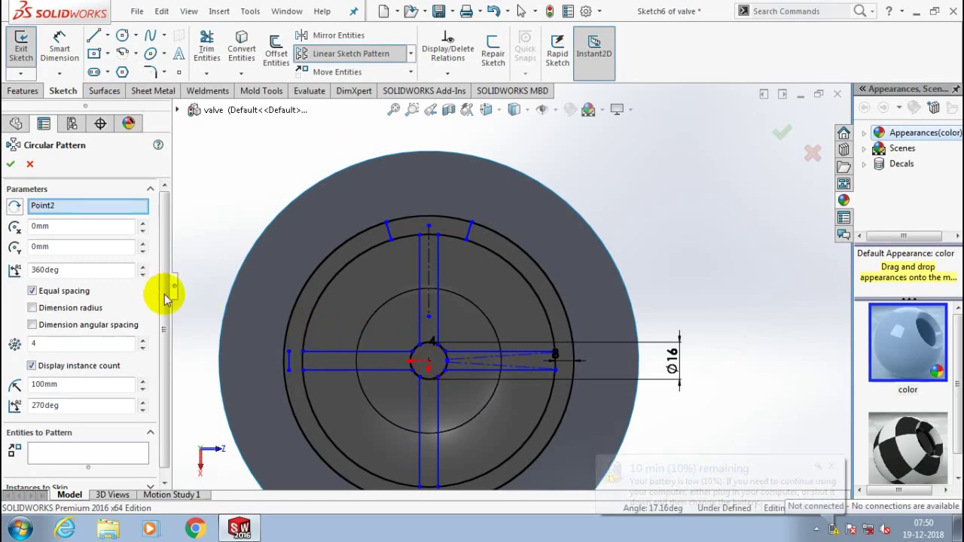
left_click(386, 225)
left_click(472, 235)
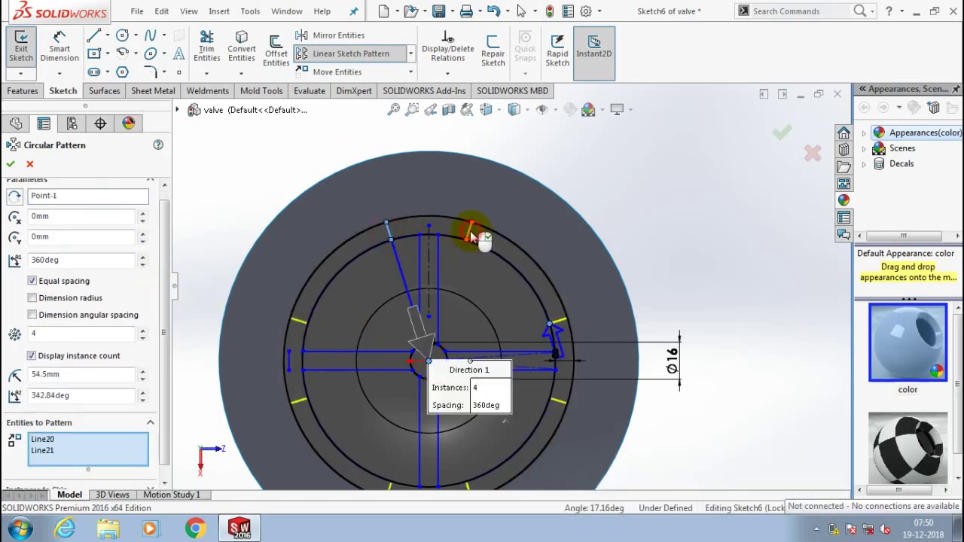
key("Return")
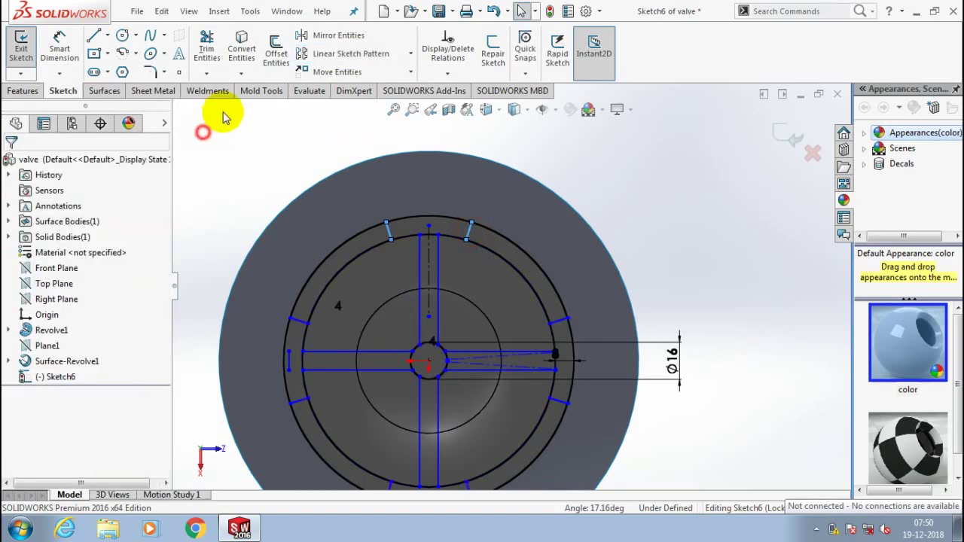
Power-trim the offset-circle arcs lying between the ring-line pairs around the slots.
left_click(206, 73)
left_click(214, 92)
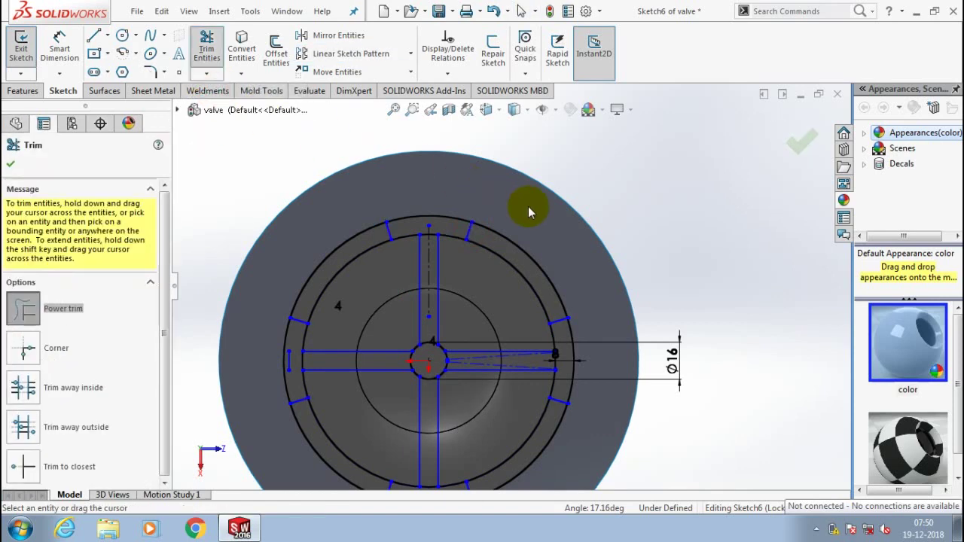
scroll(528, 206, "down", 2)
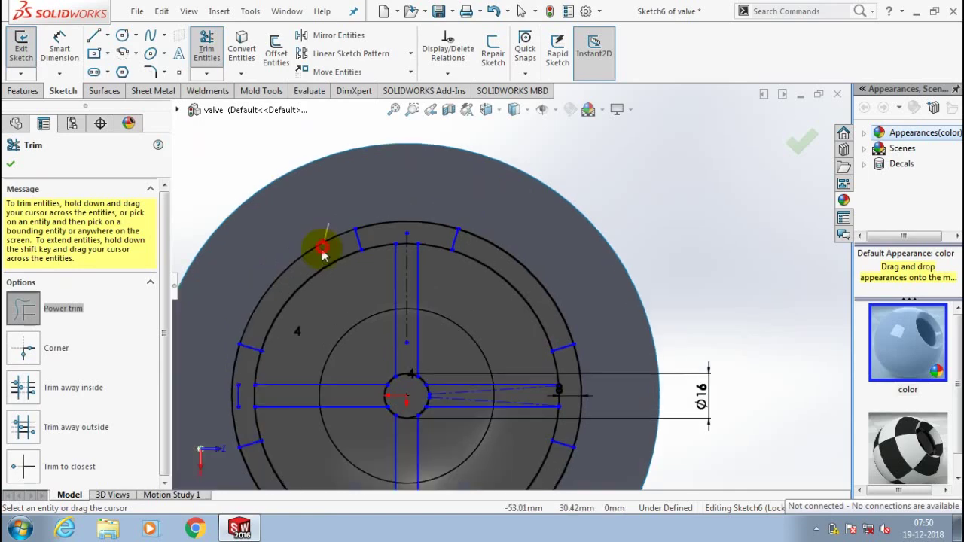
left_click_drag(514, 259, 514, 261)
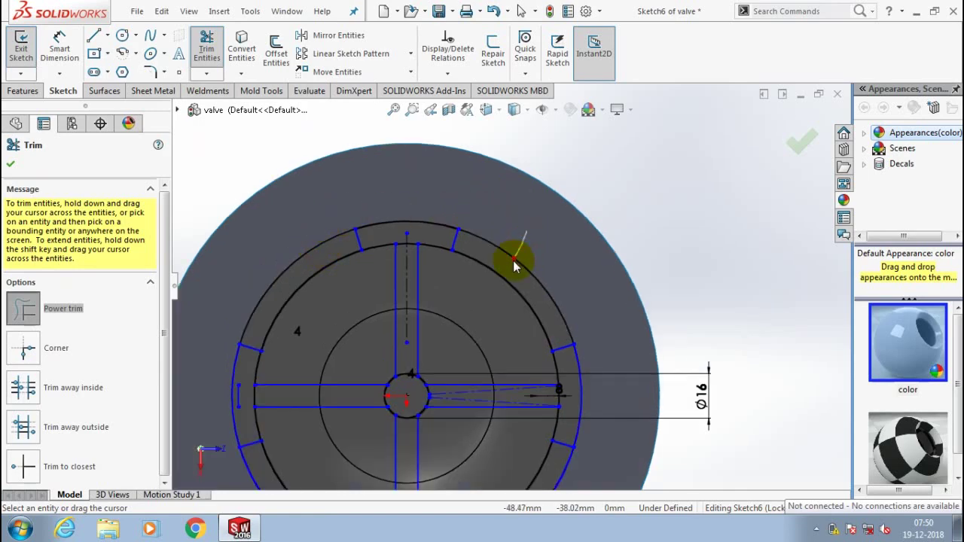
scroll(513, 264, "up", 2)
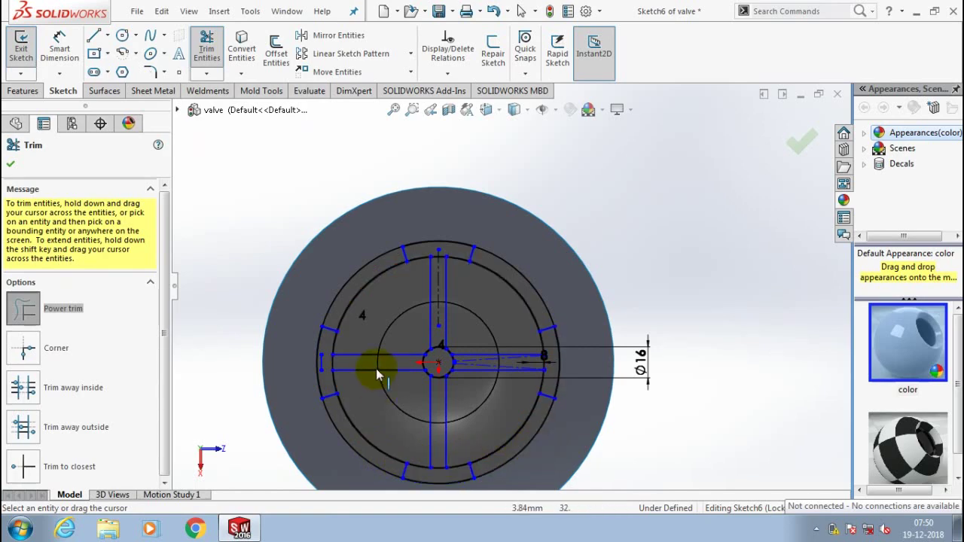
scroll(375, 316, "down", 1)
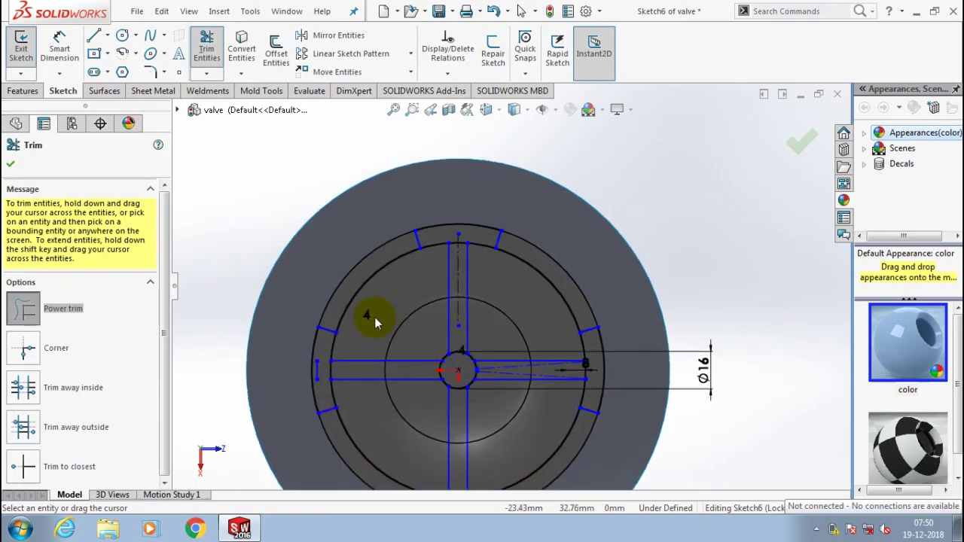
scroll(375, 317, "down", 1)
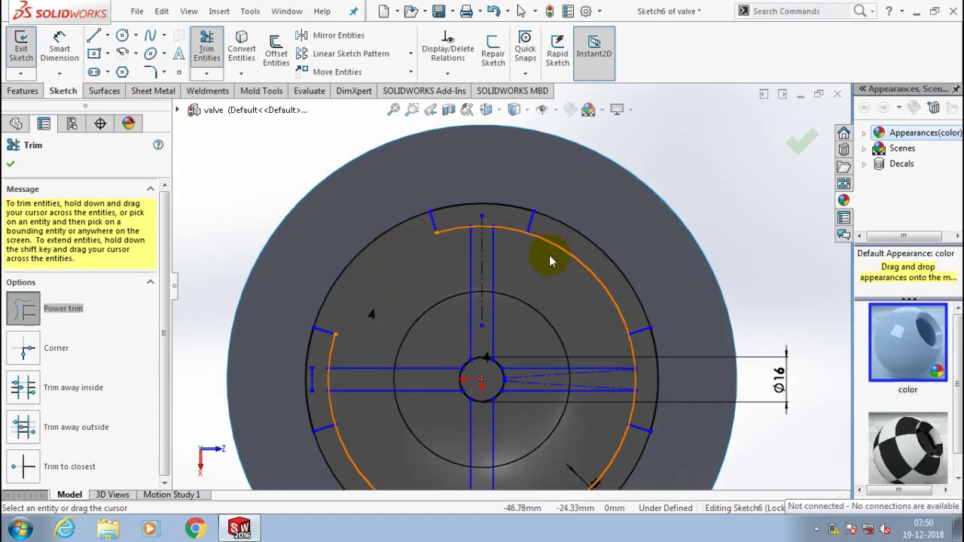
scroll(570, 316, "up", 2)
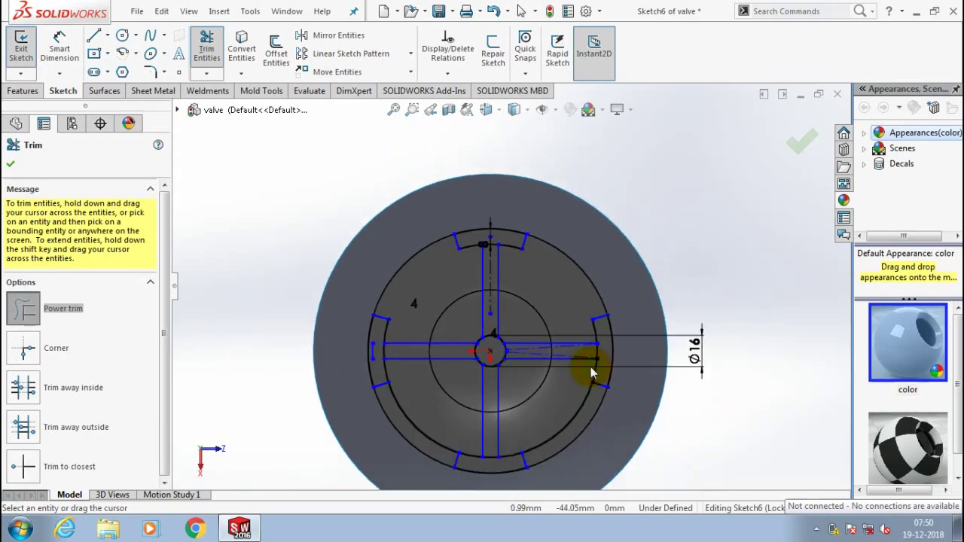
scroll(589, 396, "down", 2)
mouse_move(589, 396)
left_mouse_down()
mouse_move(544, 407)
mouse_move(559, 427)
mouse_move(347, 437)
mouse_move(437, 326)
left_mouse_up()
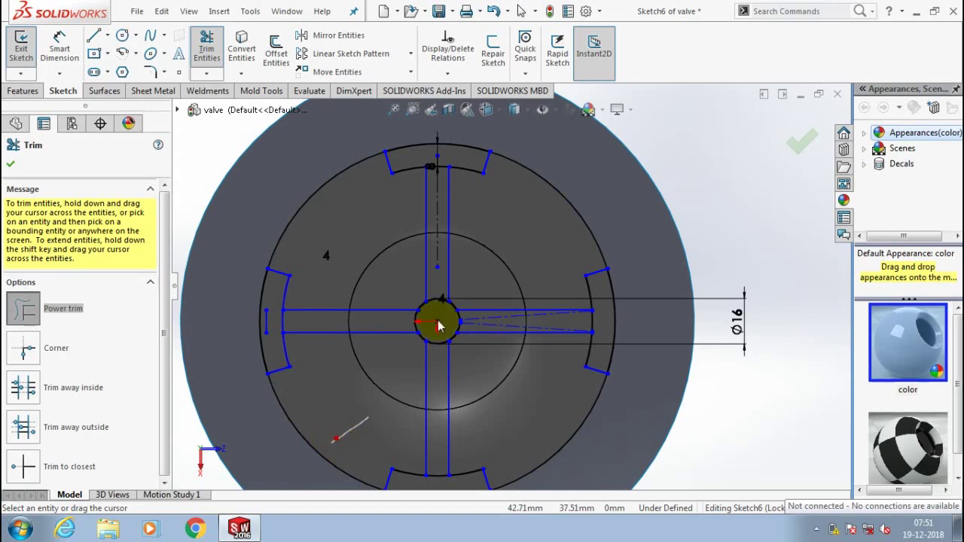
scroll(438, 320, "down", 3)
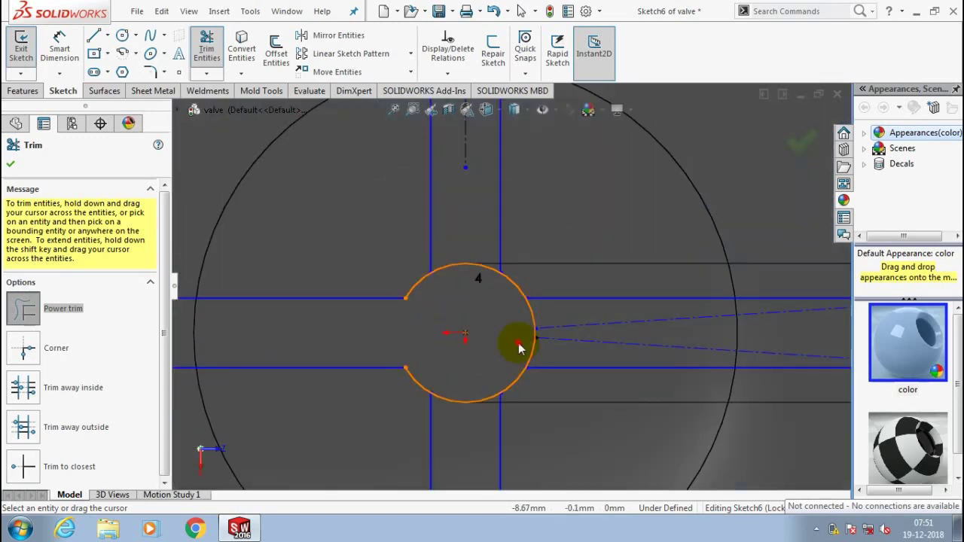
Trim the Ø16 centre circle's arcs where they cross the slots.
left_click_drag(519, 347, 550, 316)
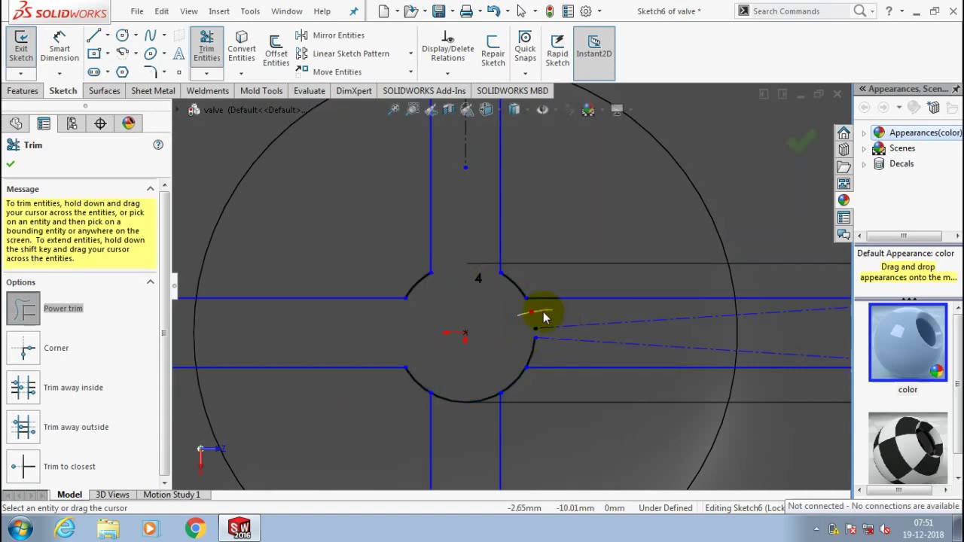
left_click_drag(543, 312, 554, 335)
left_click_drag(466, 365, 462, 424)
scroll(474, 351, "up", 3)
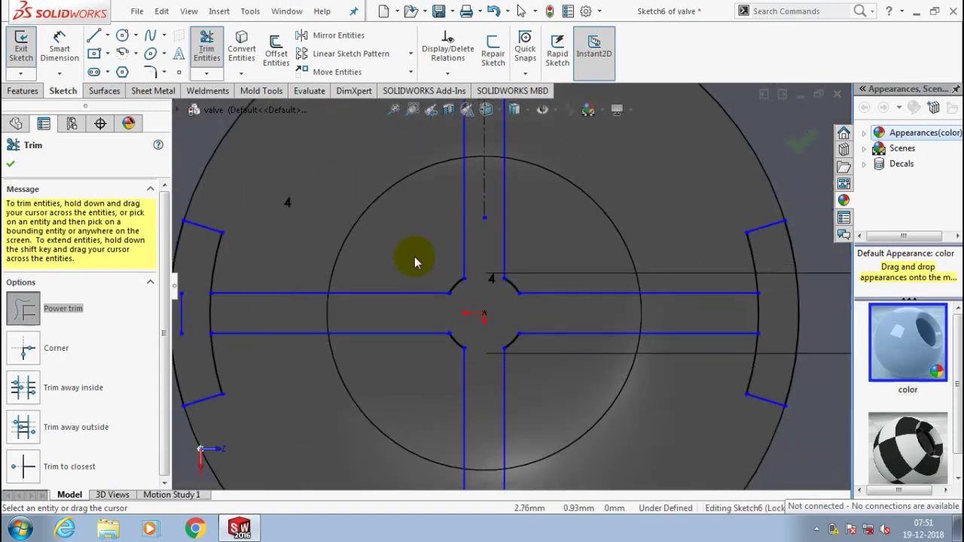
scroll(406, 260, "up", 2)
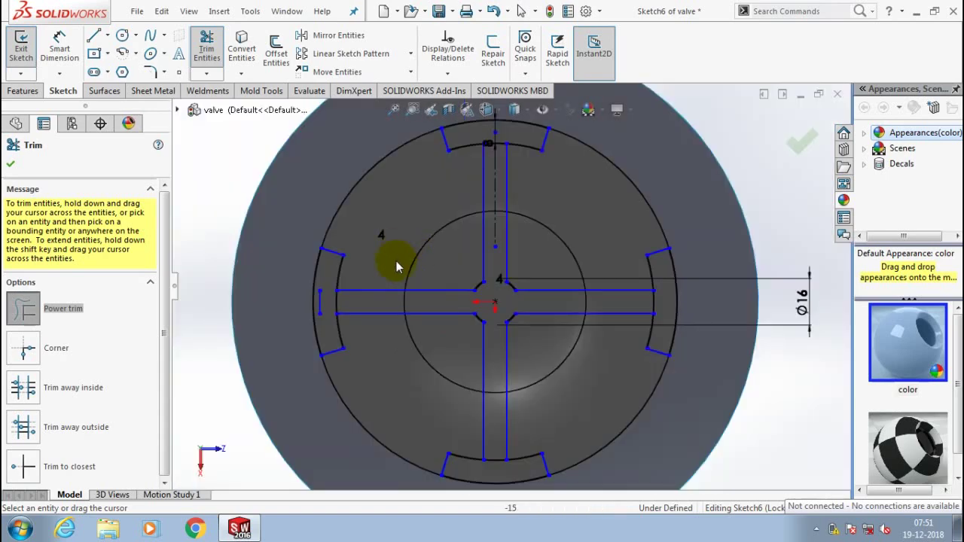
scroll(360, 294, "down", 3)
scroll(351, 300, "down", 2)
scroll(350, 301, "down", 1)
Trim the inner arcs crossing the left, bottom and top slots.
left_click_drag(348, 302, 390, 308)
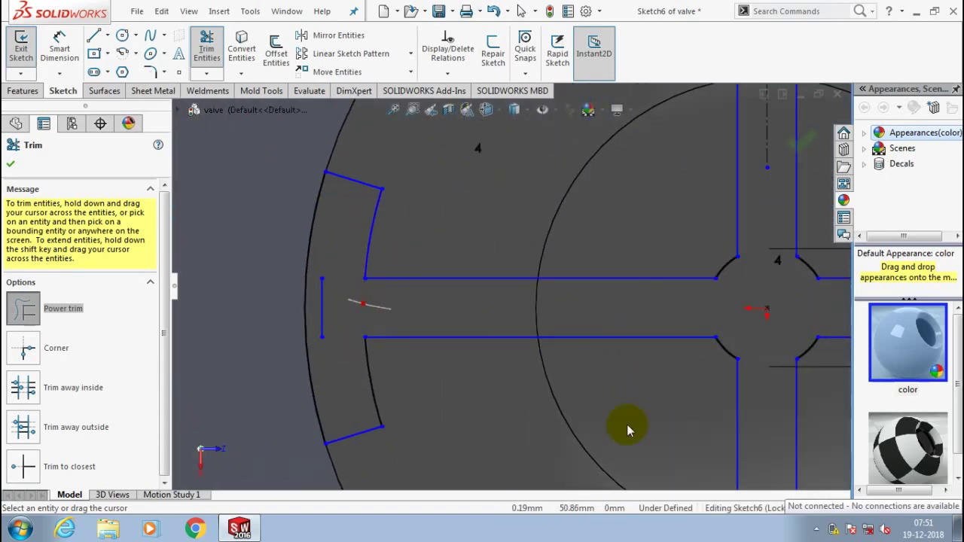
scroll(626, 424, "up", 3)
scroll(619, 426, "down", 3)
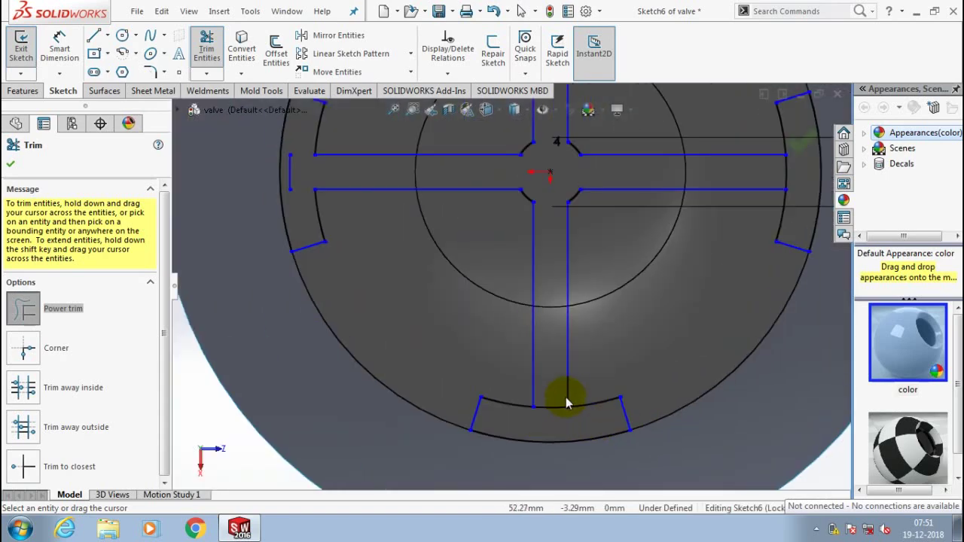
left_click_drag(551, 363, 566, 406)
scroll(597, 339, "up", 2)
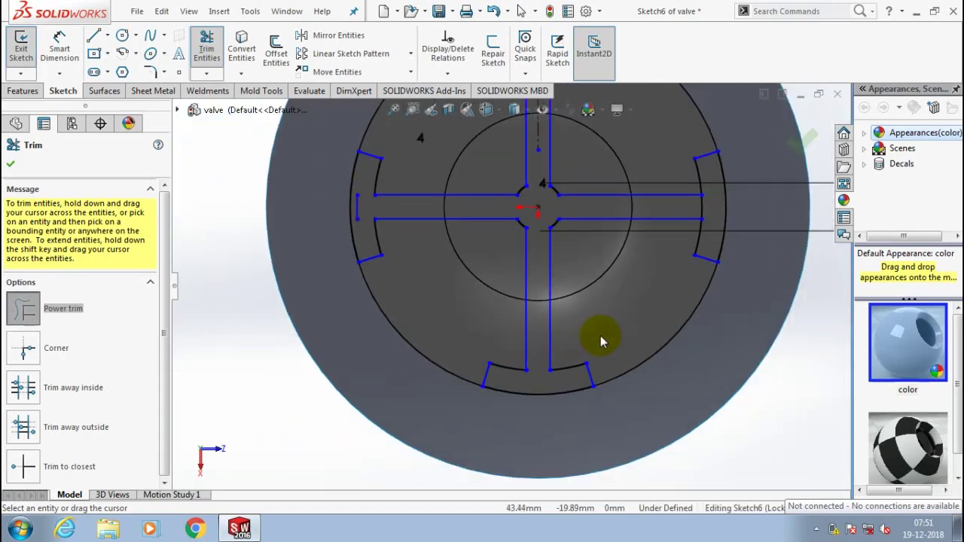
scroll(606, 302, "down", 3)
scroll(594, 252, "up", 3)
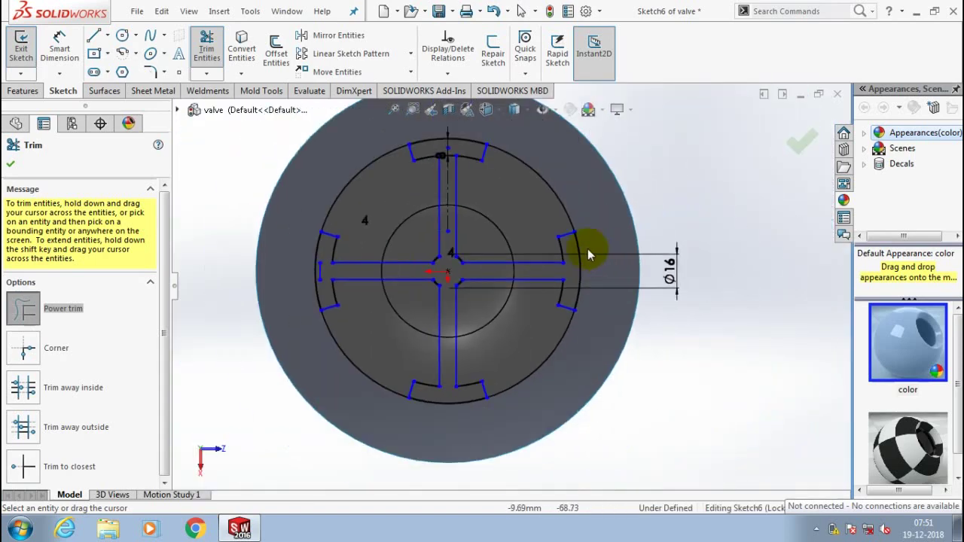
scroll(444, 155, "down", 2)
scroll(455, 162, "down", 2)
left_click_drag(499, 183, 461, 190)
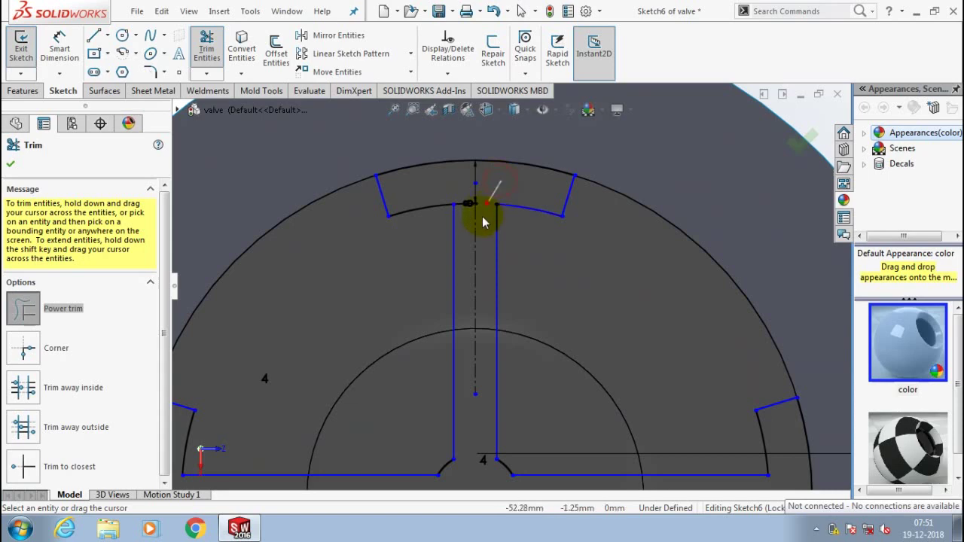
scroll(490, 227, "up", 2)
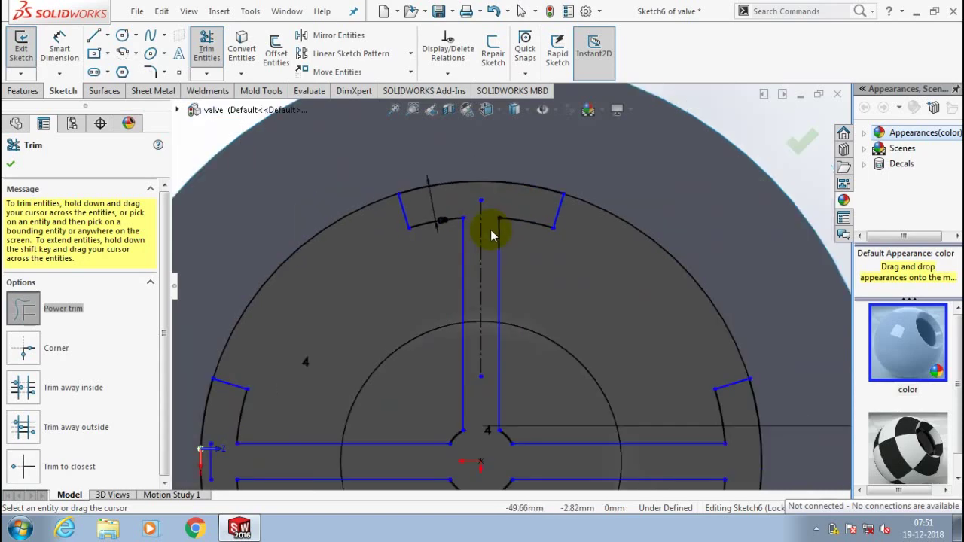
scroll(490, 229, "up", 2)
scroll(461, 232, "up", 2)
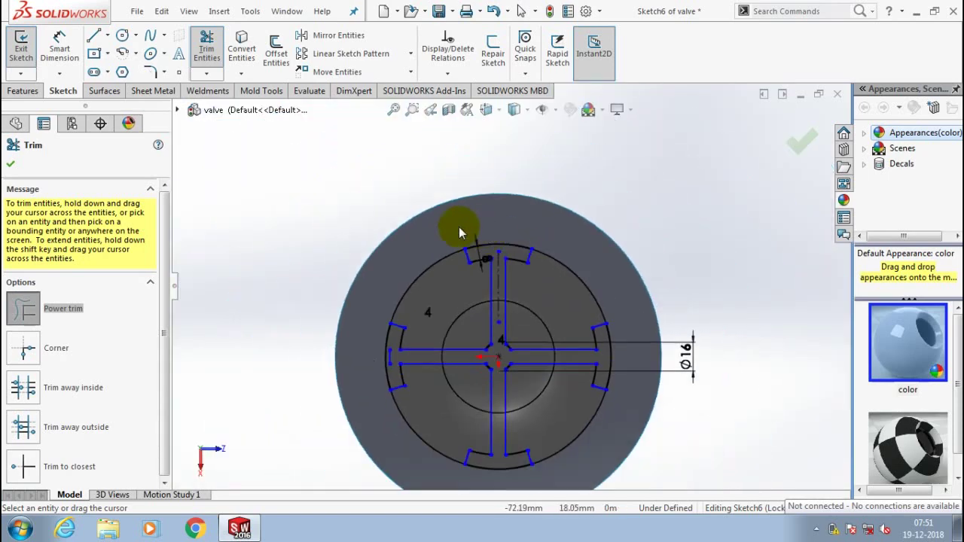
Add 3 mm sketch fillets to the top slot's and right slot's outer corners.
left_click(151, 72)
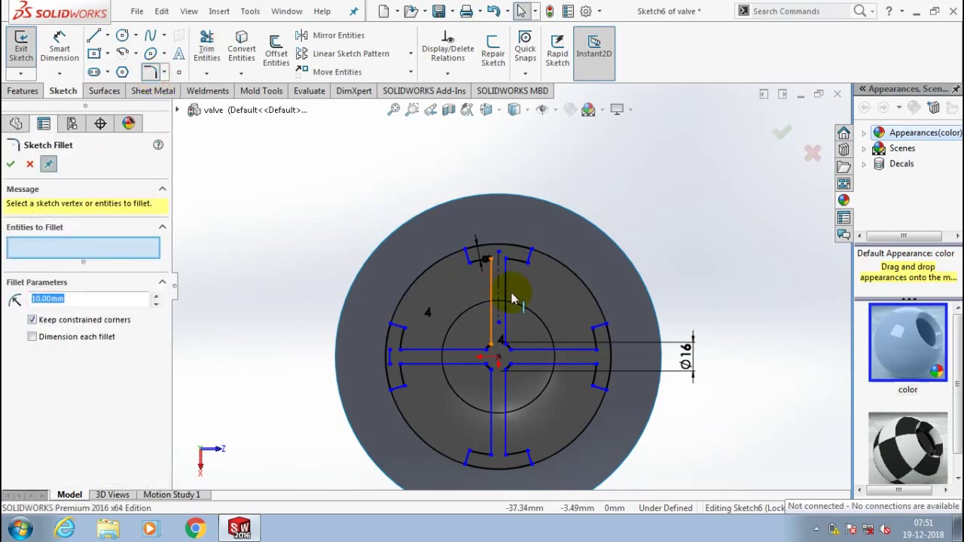
scroll(508, 271, "down", 2)
scroll(534, 253, "down", 2)
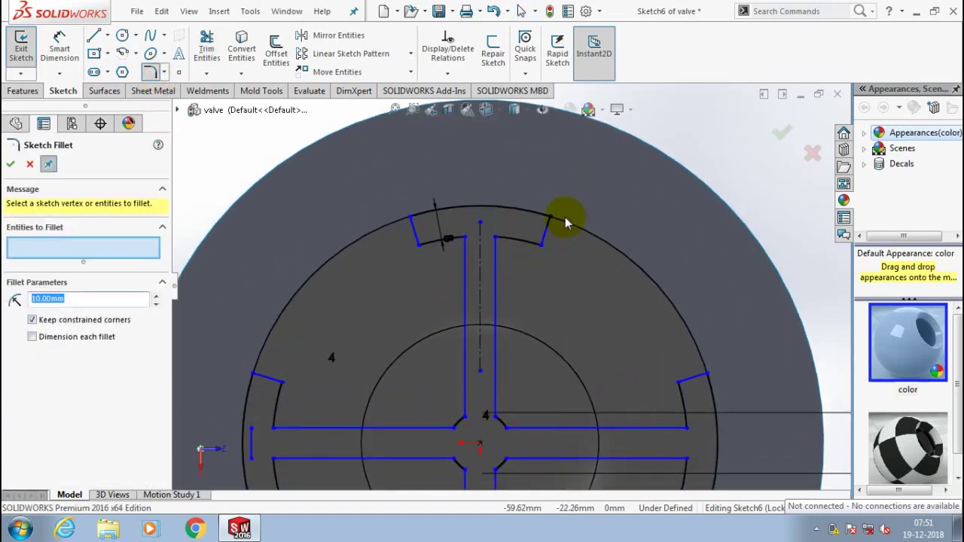
left_click(565, 217)
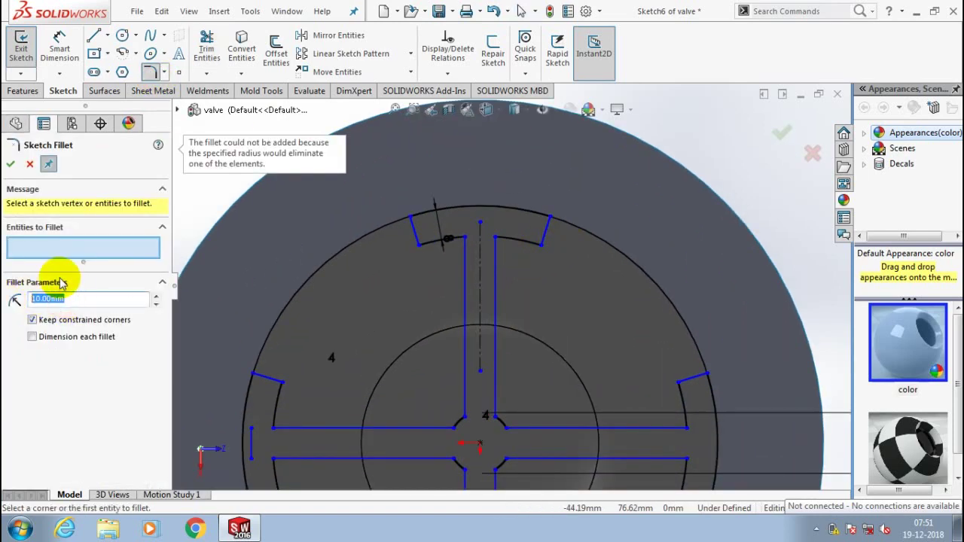
type("3")
left_click(540, 226)
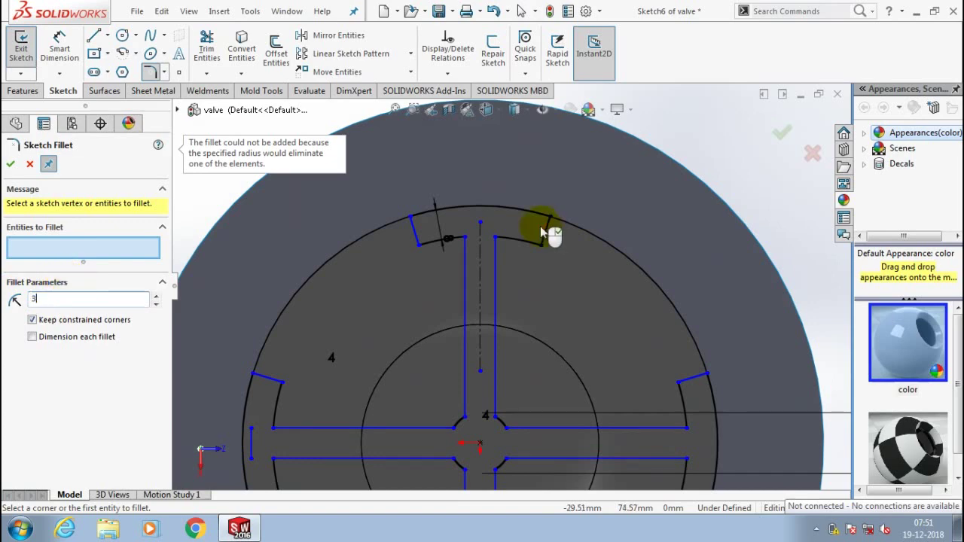
left_click(411, 216)
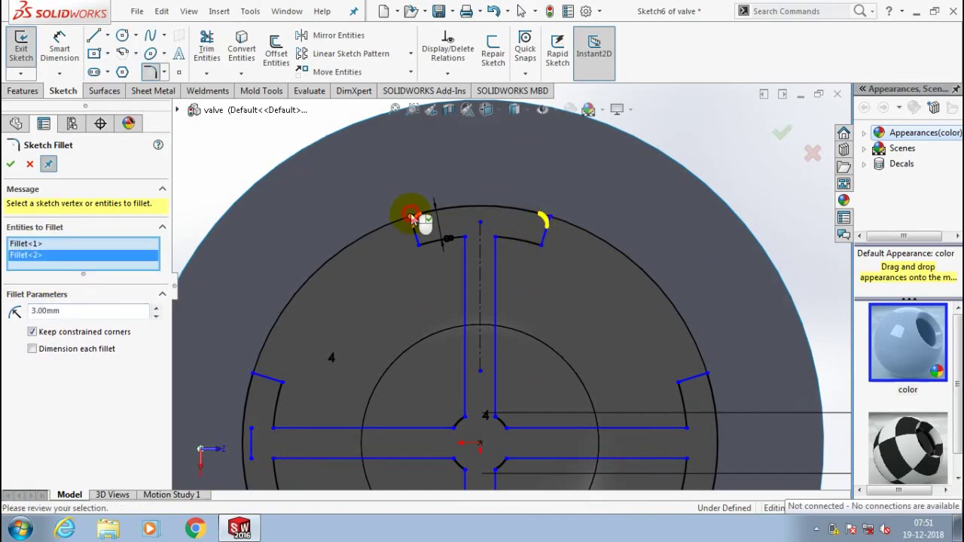
left_click(708, 377)
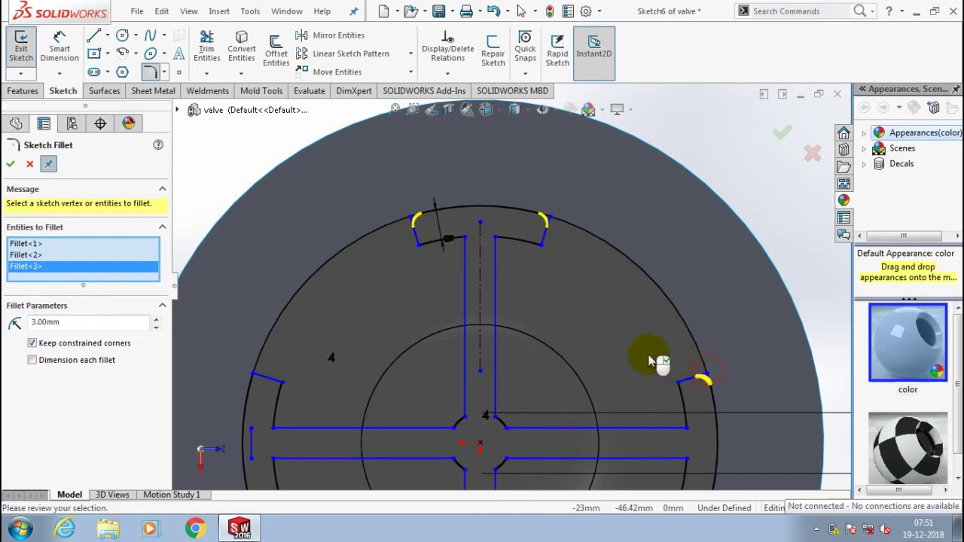
scroll(655, 369, "up", 3)
scroll(645, 394, "down", 2)
left_click(600, 407)
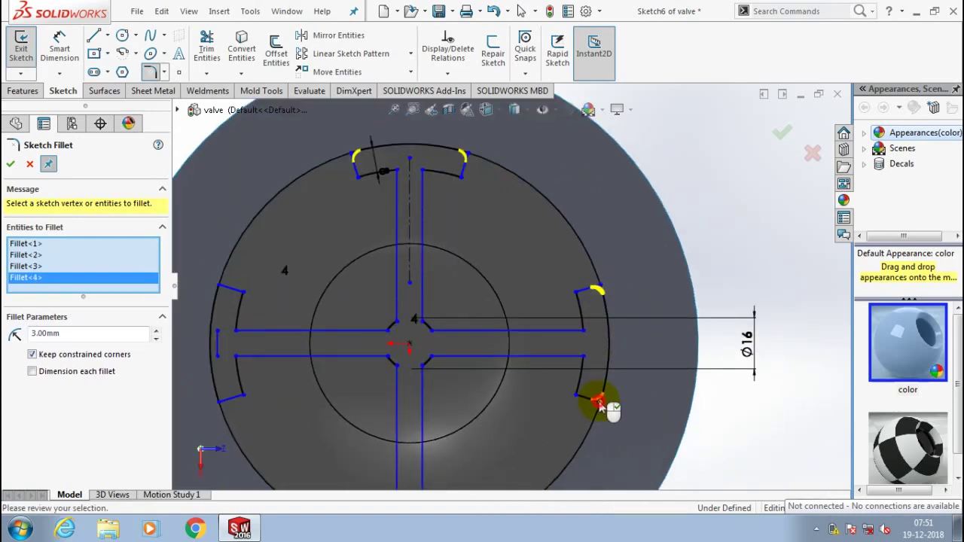
scroll(576, 399, "up", 2)
scroll(384, 473, "down", 2)
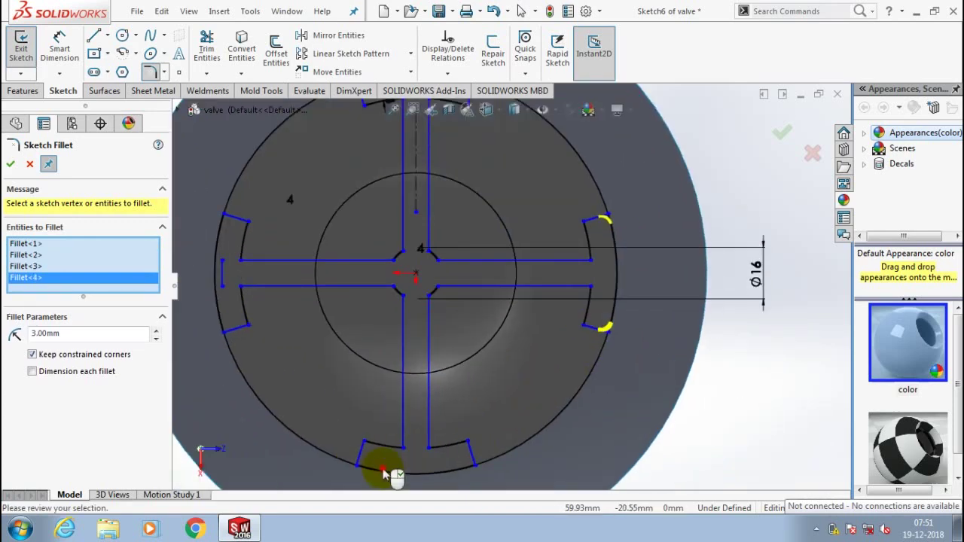
Fillet the bottom and left slots' outer corners and the remaining inner slot corners at 3 mm.
left_click(384, 473)
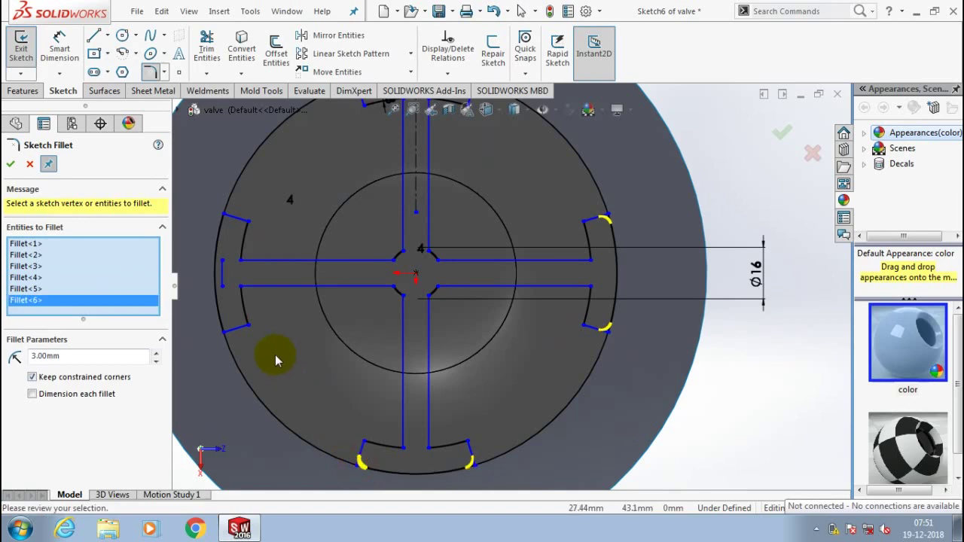
left_click(224, 217)
left_click(224, 216)
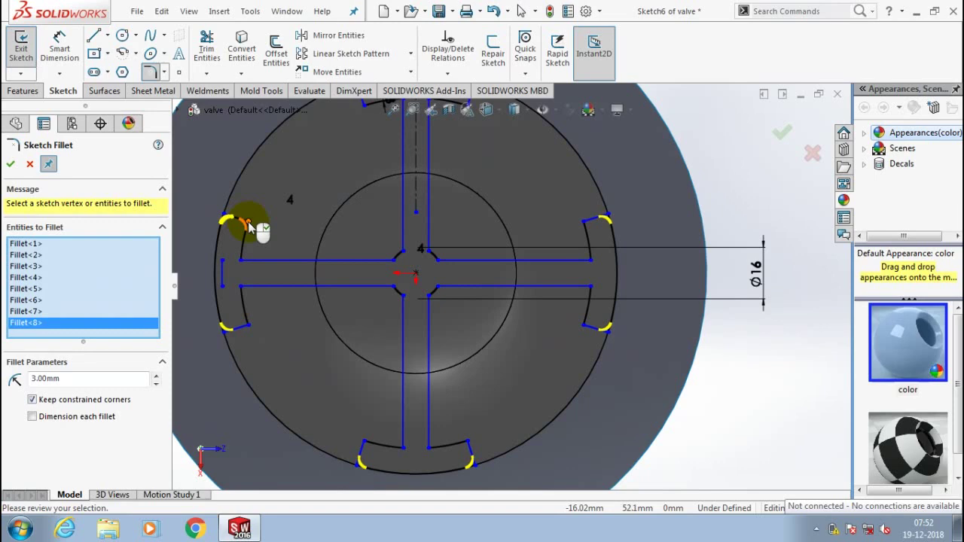
left_click(241, 259)
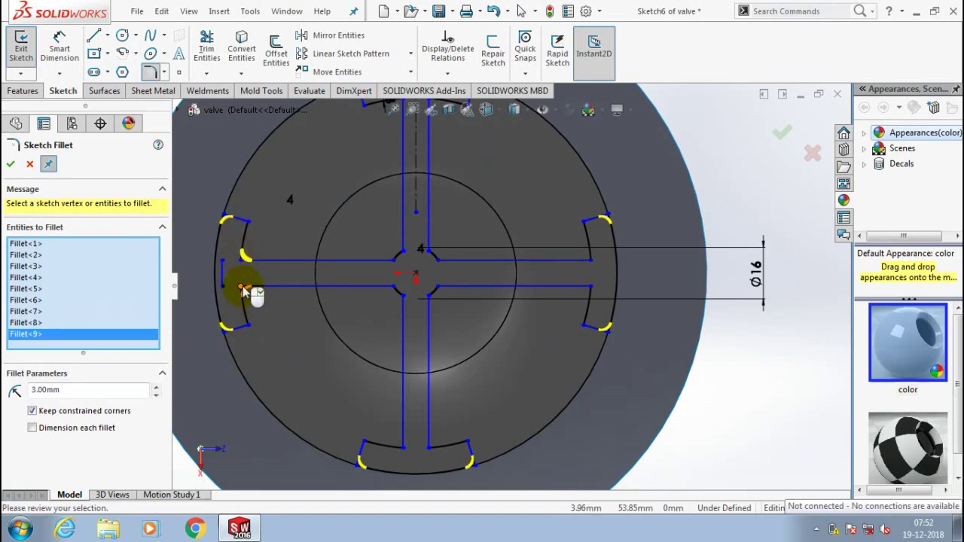
left_click(242, 288)
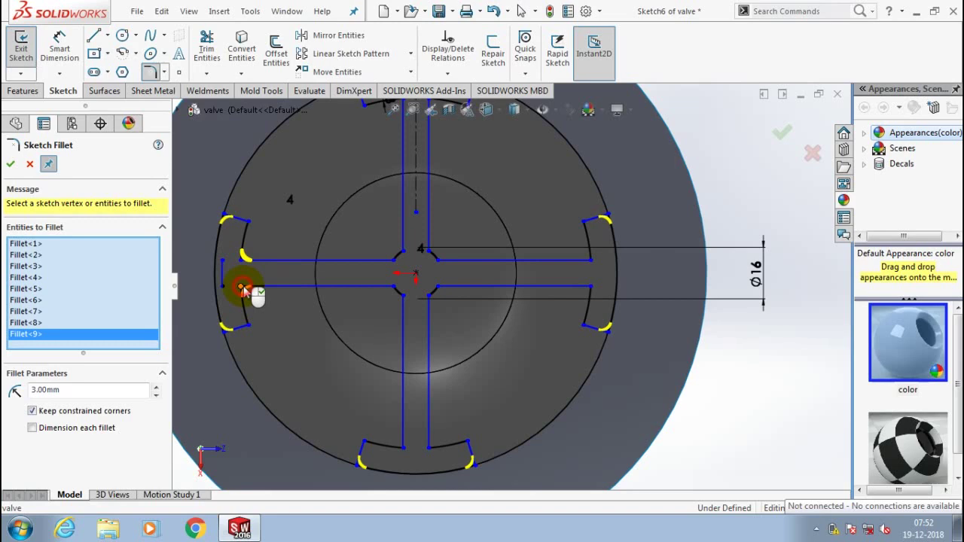
left_click(397, 445)
left_click(427, 447)
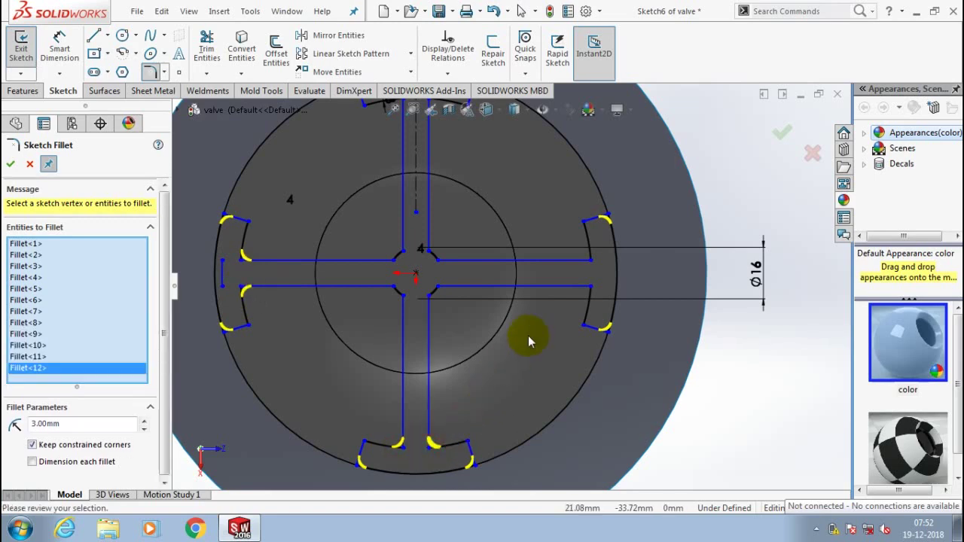
left_click(571, 276)
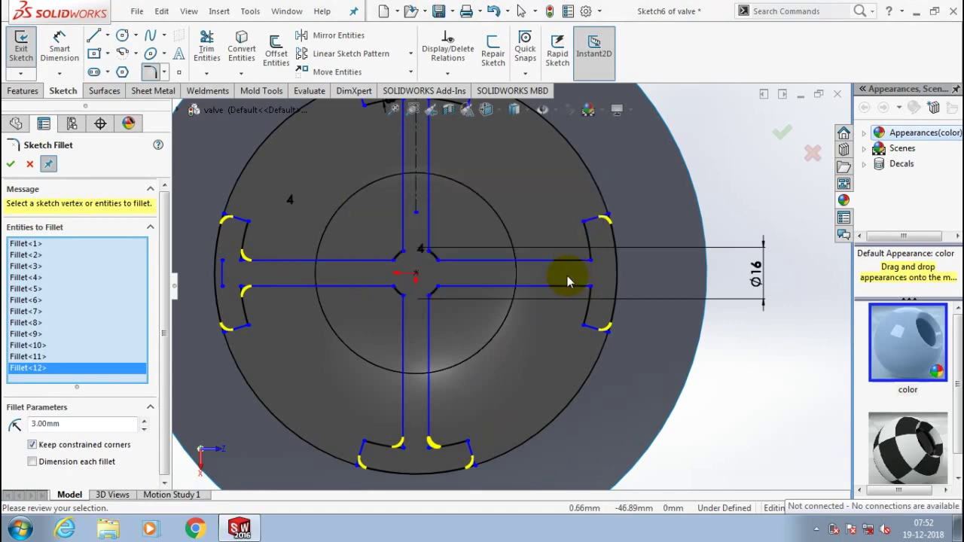
scroll(526, 304, "up", 2)
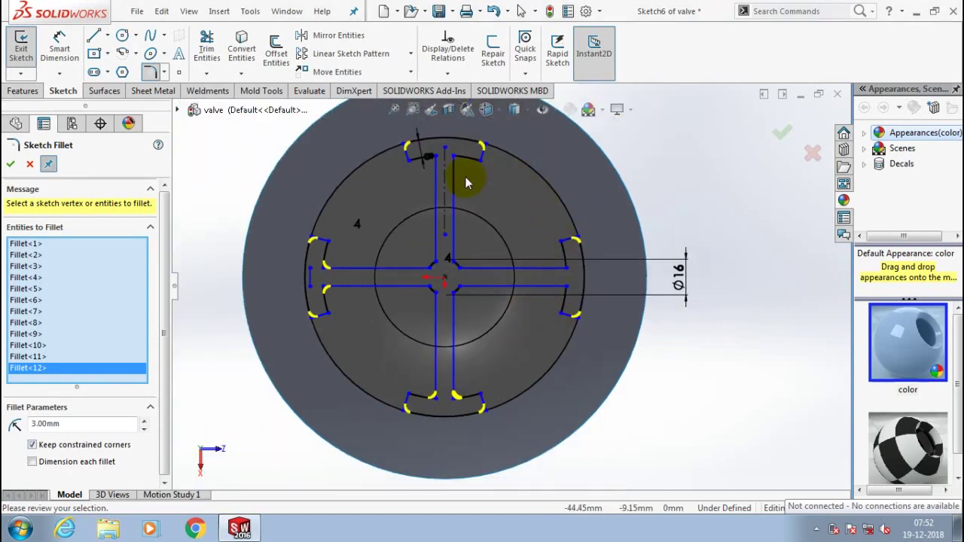
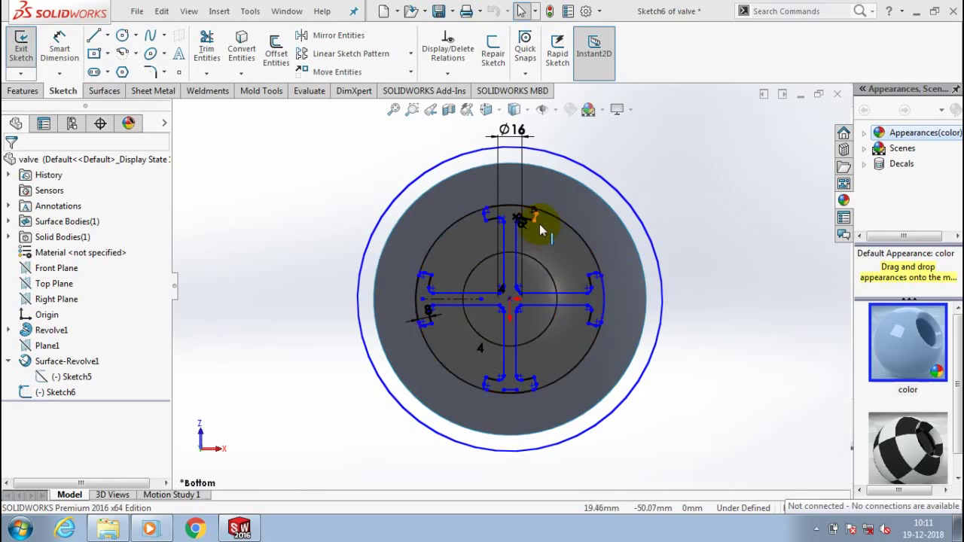
Trim the overlapping entities in Sketch6 to leave the cross-shaped feet profile.
left_click(205, 73)
left_click(198, 86)
scroll(535, 252, "up", 1)
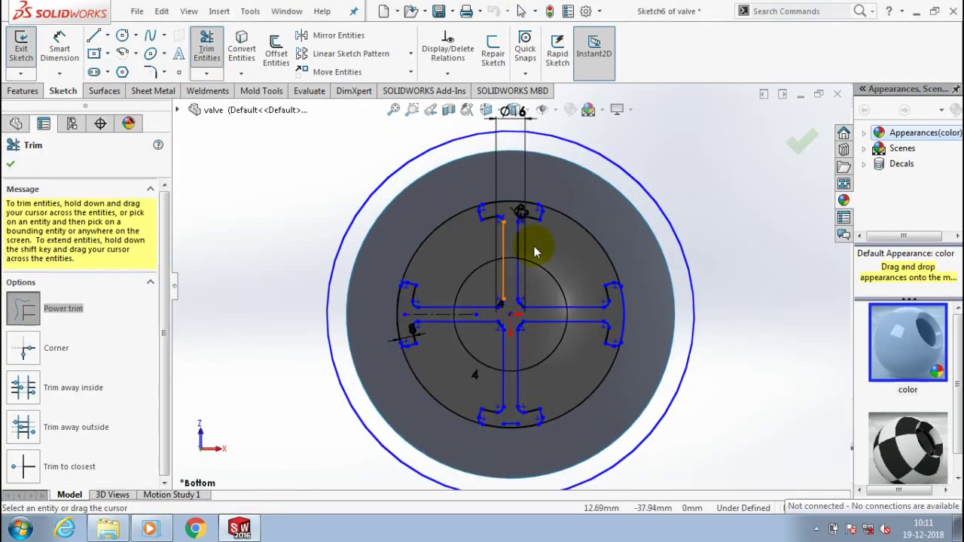
scroll(534, 252, "down", 2)
scroll(552, 462, "up", 2)
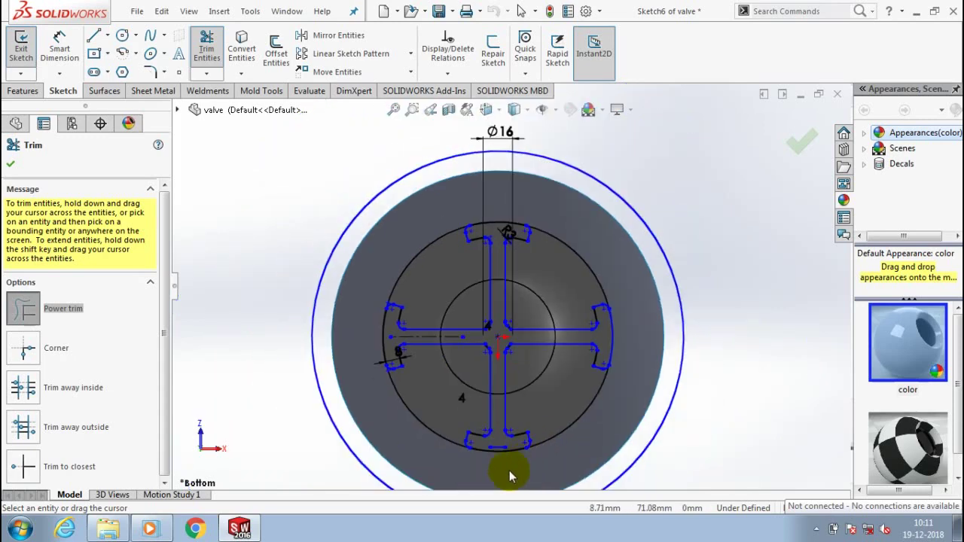
scroll(509, 471, "down", 2)
scroll(511, 379, "down", 2)
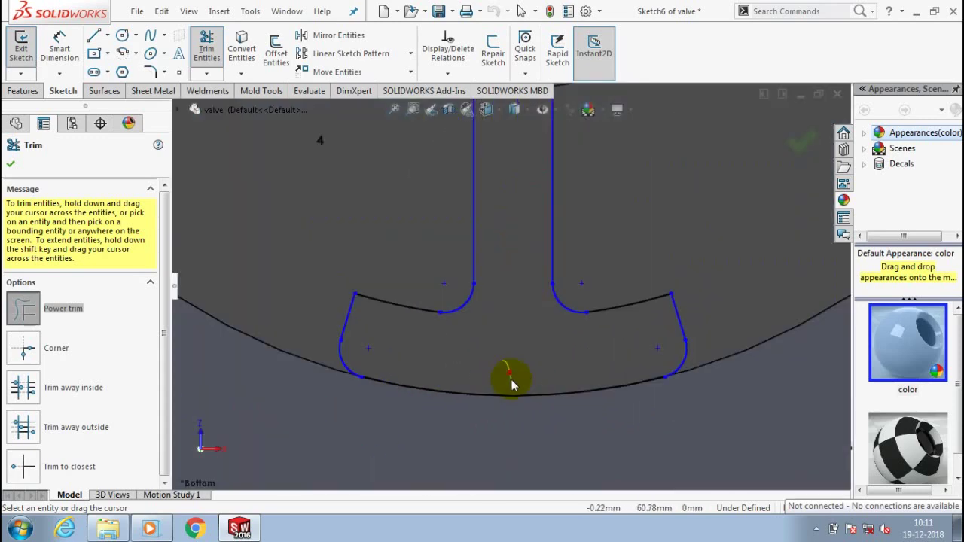
scroll(513, 372, "up", 3)
scroll(538, 317, "up", 2)
scroll(539, 316, "up", 1)
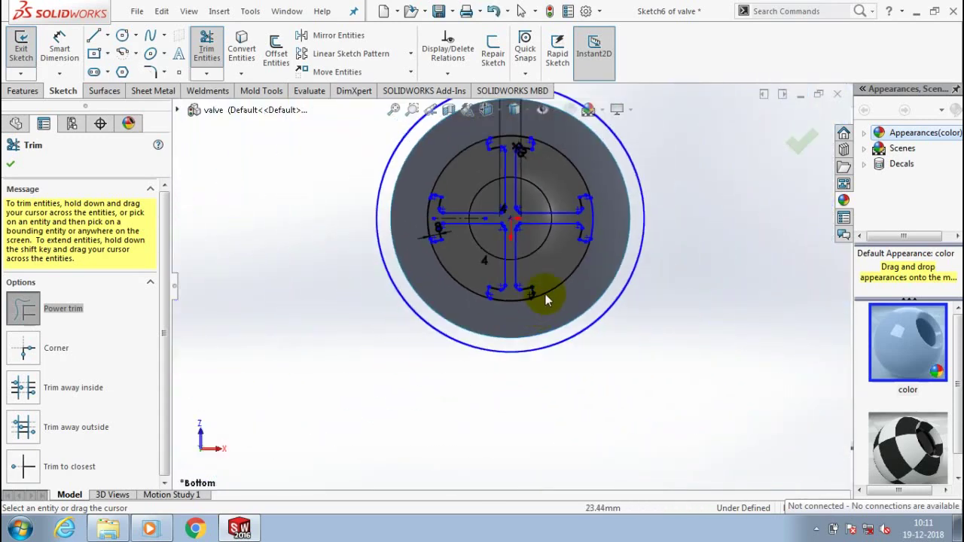
scroll(579, 190, "down", 1)
scroll(572, 195, "down", 1)
scroll(502, 240, "up", 1)
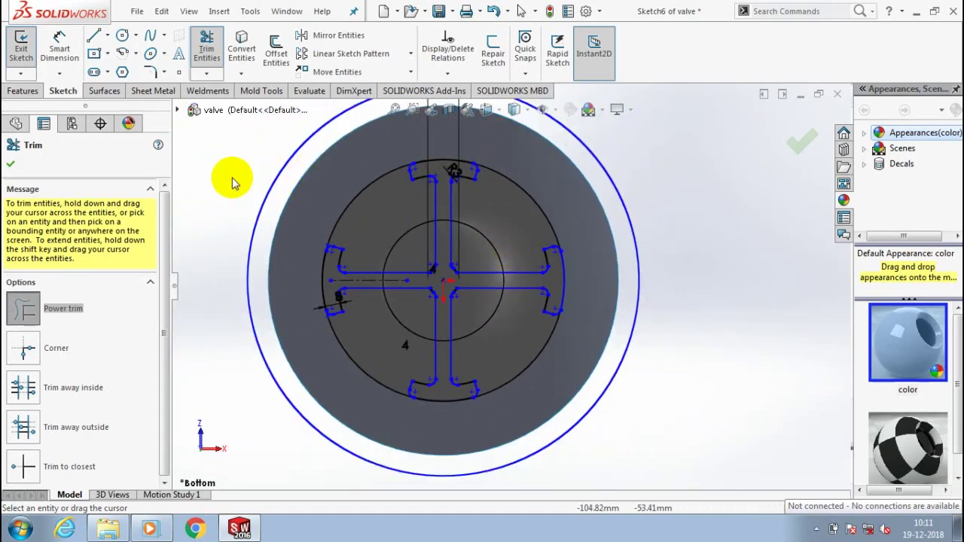
left_click(11, 164)
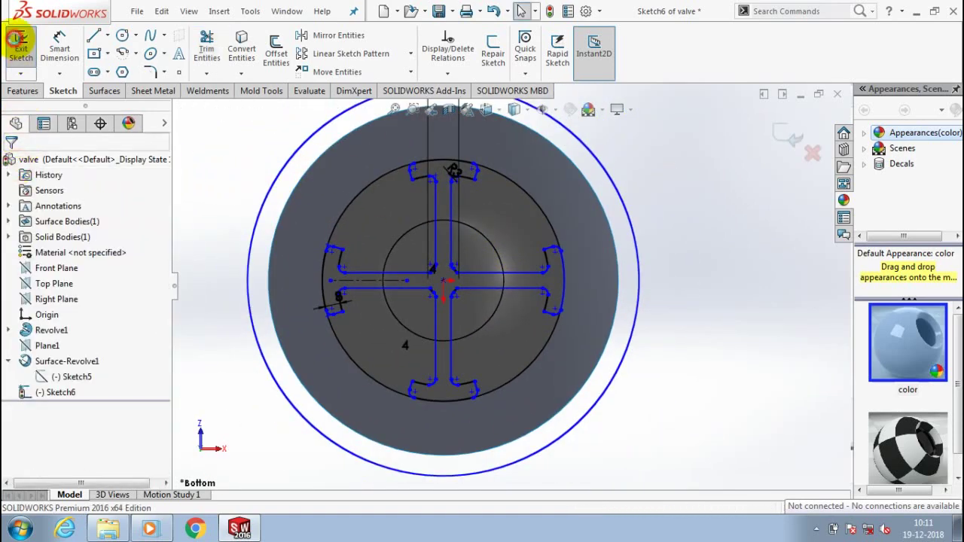
Exit the sketch and start an Extruded Cut using Sketch6 as the profile.
left_click(21, 41)
left_click(24, 91)
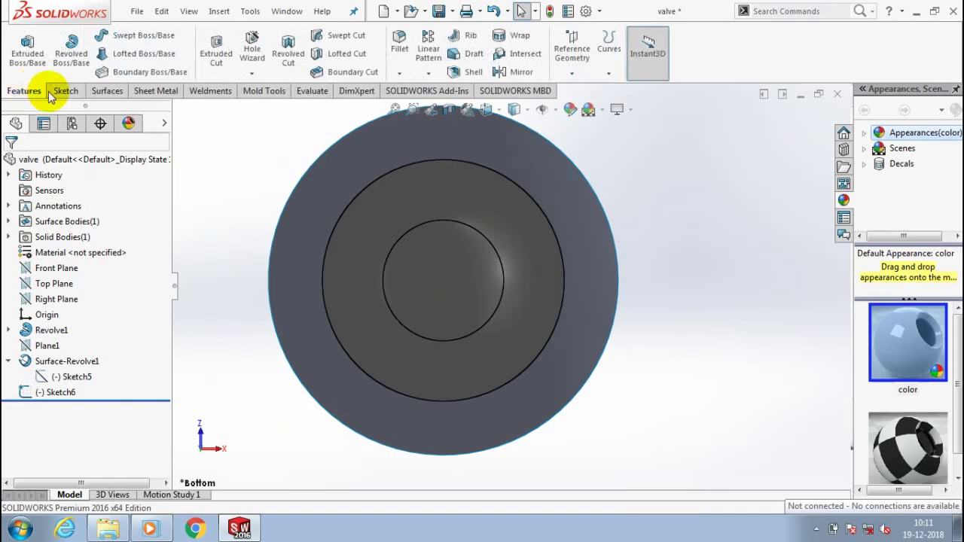
left_click(220, 57)
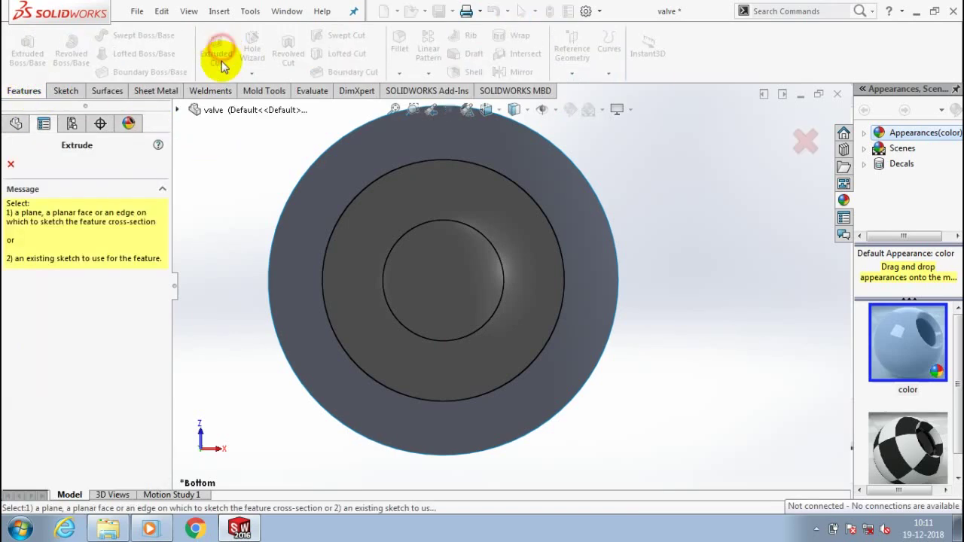
left_click(179, 111)
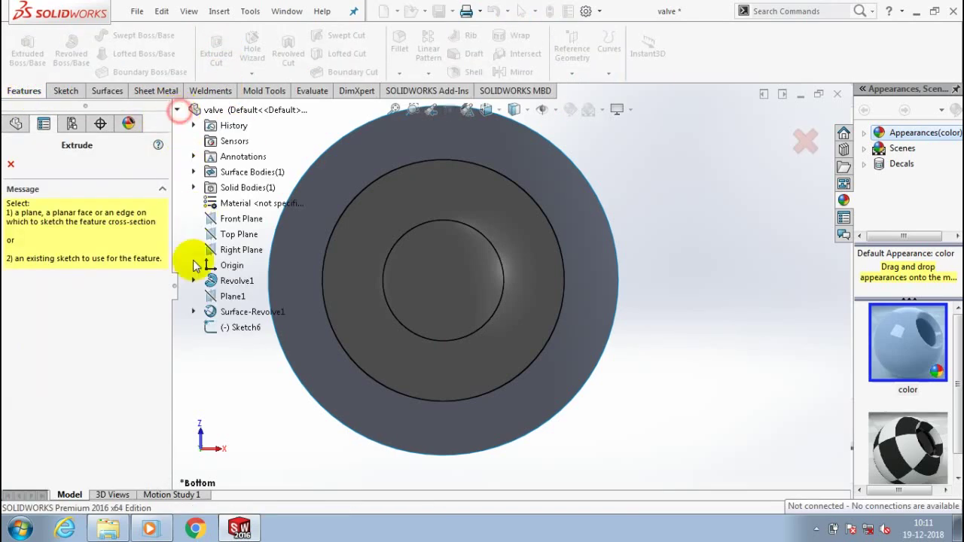
left_click(237, 325)
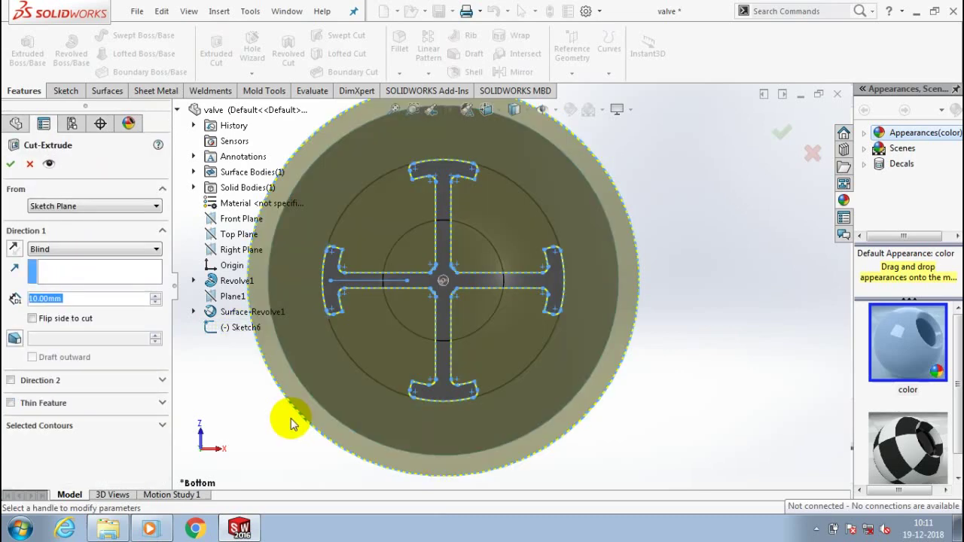
scroll(639, 354, "up", 3)
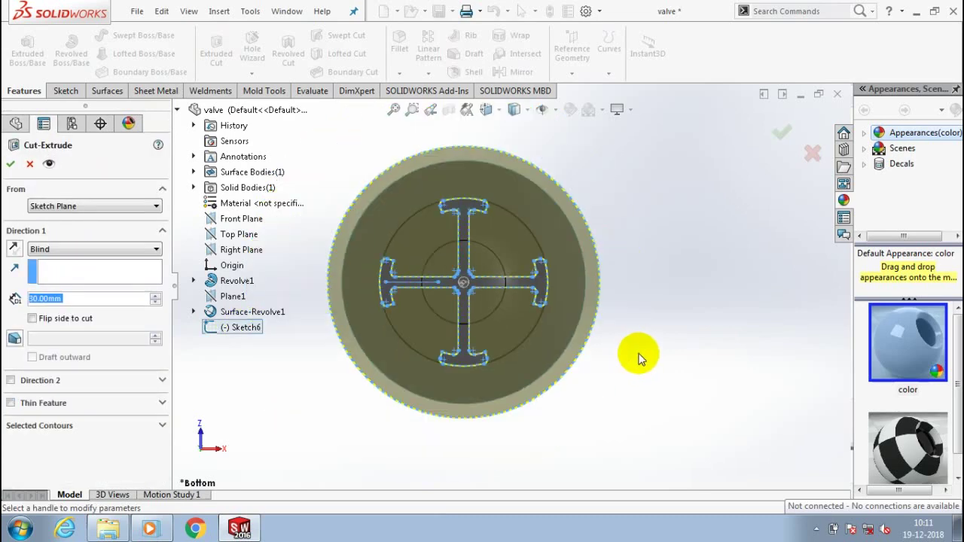
scroll(667, 372, "up", 2)
middle_click_drag(667, 372, 720, 331)
key("ctrl+4")
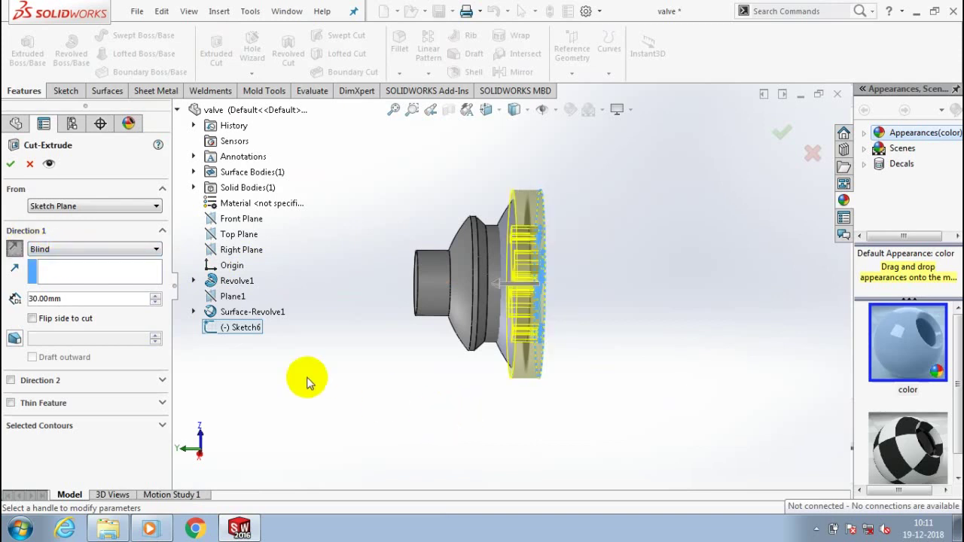
Set the cut's end condition to Up To Surface at Surface-Revolve1 and accept it.
left_click(143, 251)
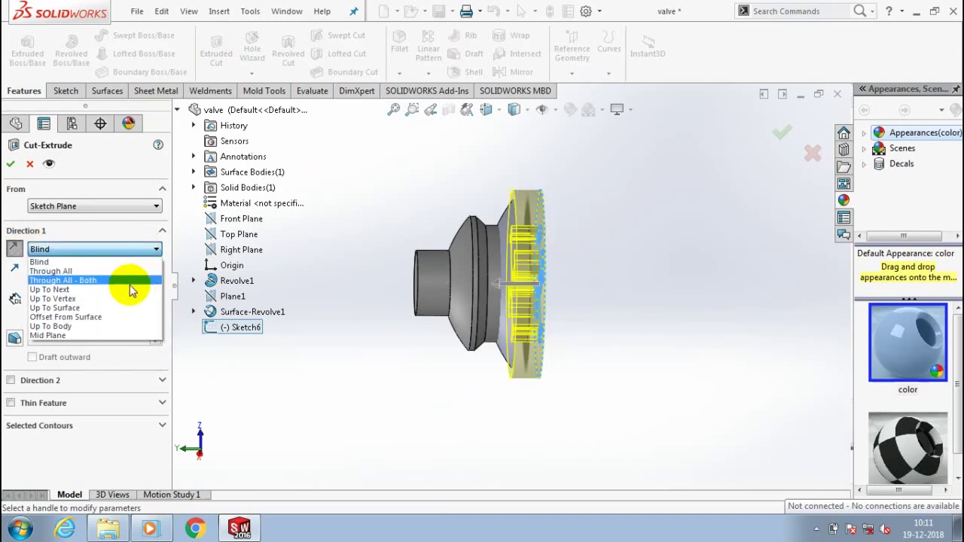
left_click(129, 307)
scroll(533, 350, "down", 2)
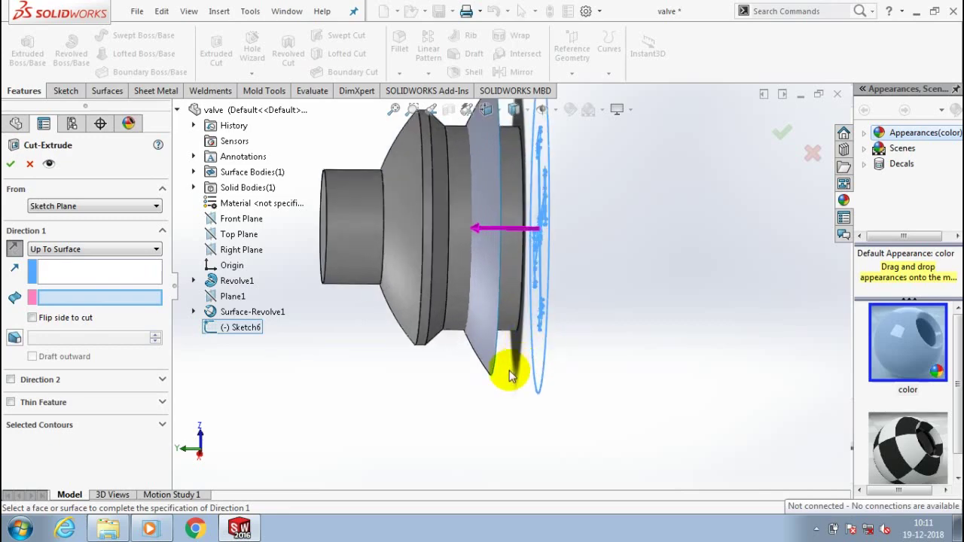
scroll(510, 370, "down", 3)
mouse_move(493, 371)
middle_mouse_down()
mouse_move(458, 351)
mouse_move(477, 346)
middle_mouse_up()
left_click(468, 353)
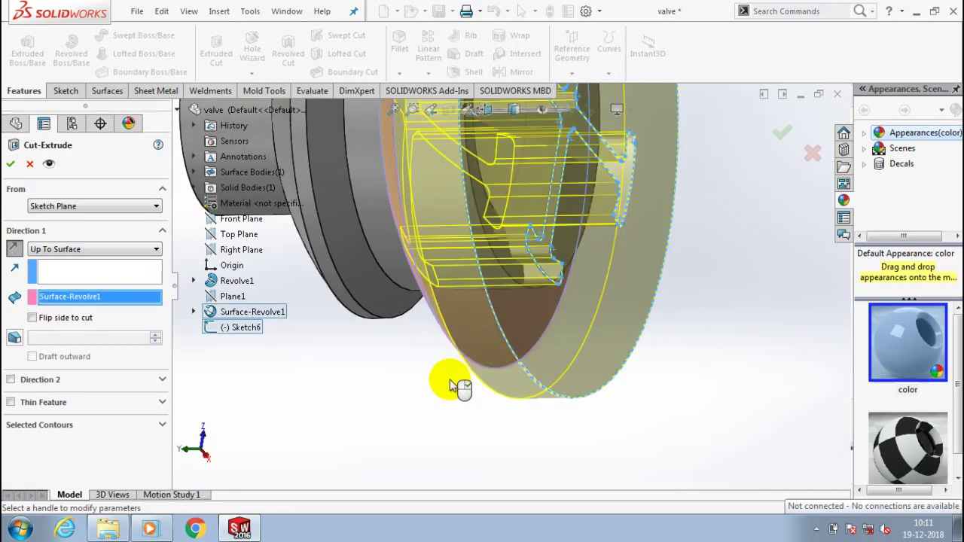
scroll(448, 387, "up", 2)
scroll(474, 376, "up", 1)
mouse_move(476, 369)
middle_mouse_down()
mouse_move(549, 189)
mouse_move(545, 209)
mouse_move(675, 48)
middle_mouse_up()
mouse_move(549, 454)
middle_mouse_down()
mouse_move(554, 399)
mouse_move(527, 404)
middle_mouse_up()
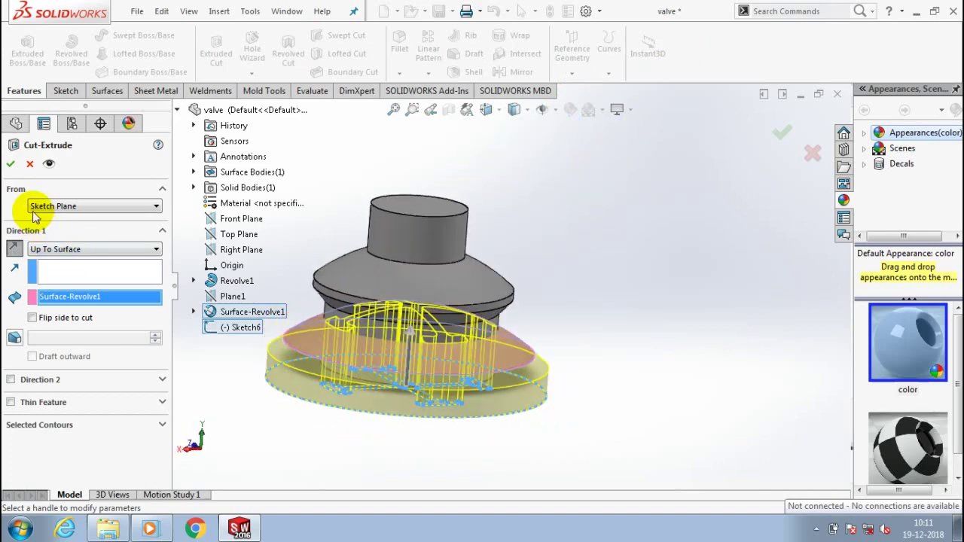
left_click(10, 165)
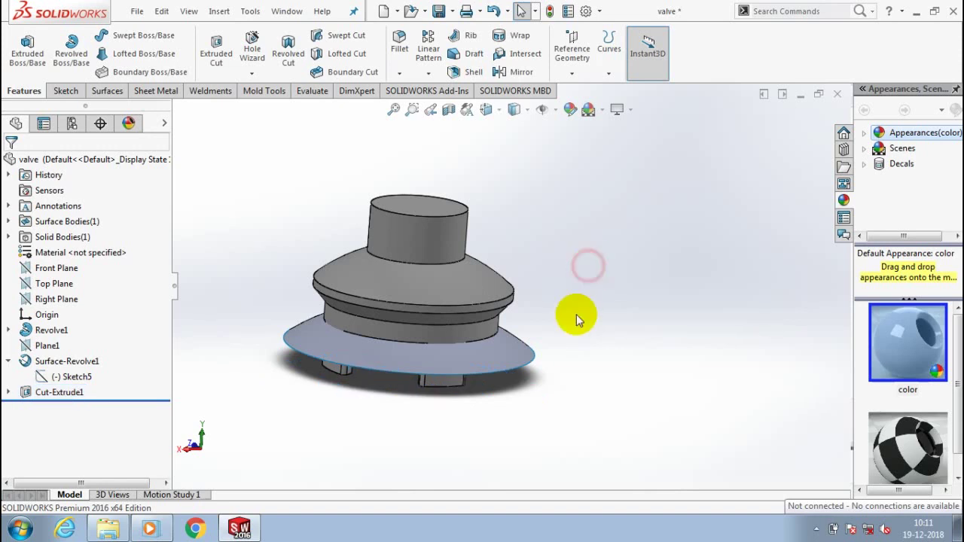
Hide the flat Surface-Revolve1 disc so the four legs are visible.
mouse_move(576, 314)
middle_mouse_down()
mouse_move(555, 395)
mouse_move(570, 334)
mouse_move(652, 366)
mouse_move(573, 390)
mouse_move(564, 370)
mouse_move(594, 307)
middle_mouse_up()
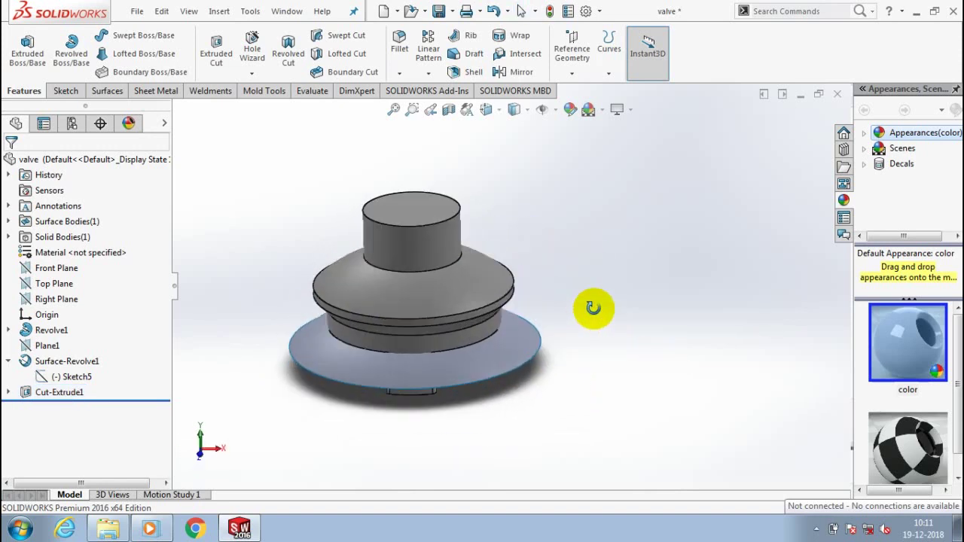
left_click(516, 355)
right_click(518, 360)
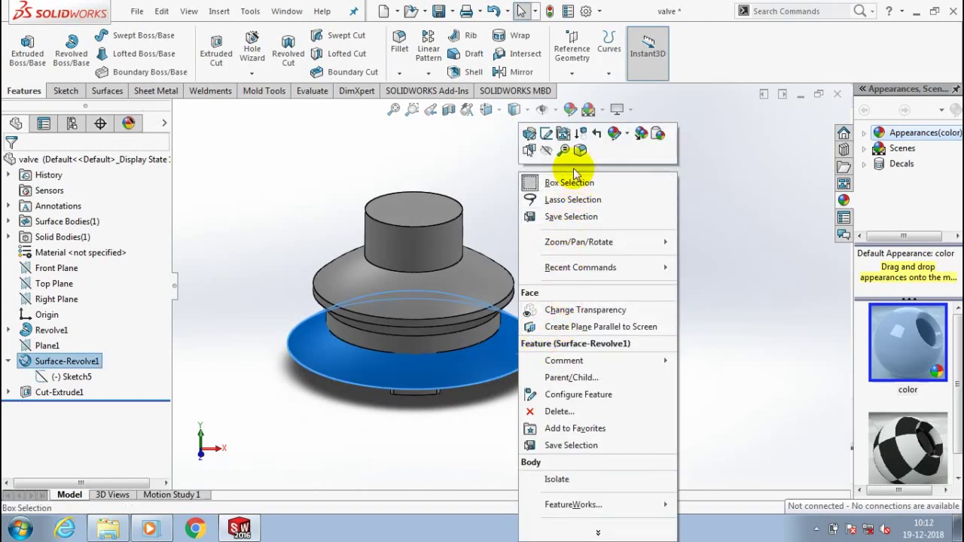
left_click(546, 150)
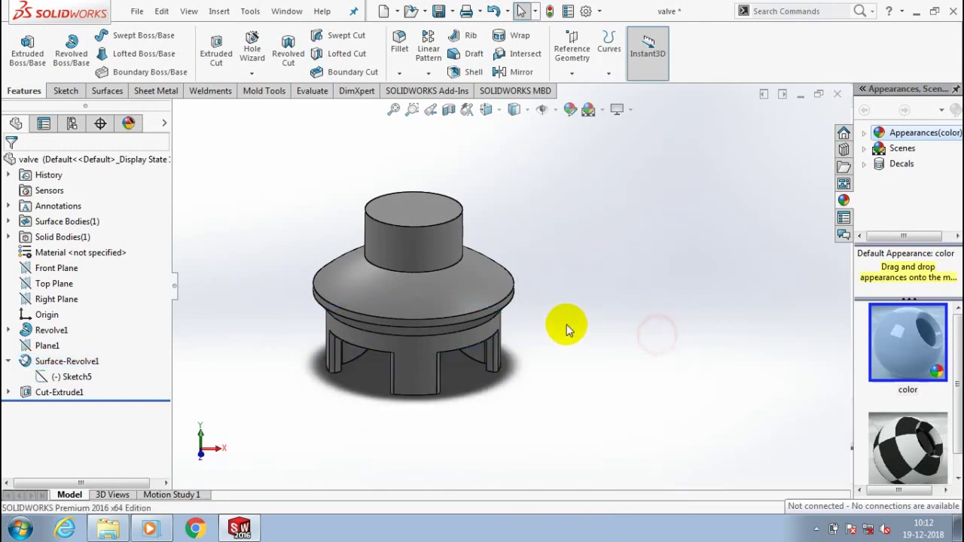
Select the top face of the boss and bring up its options.
scroll(564, 322, "up", 2)
scroll(563, 316, "up", 1)
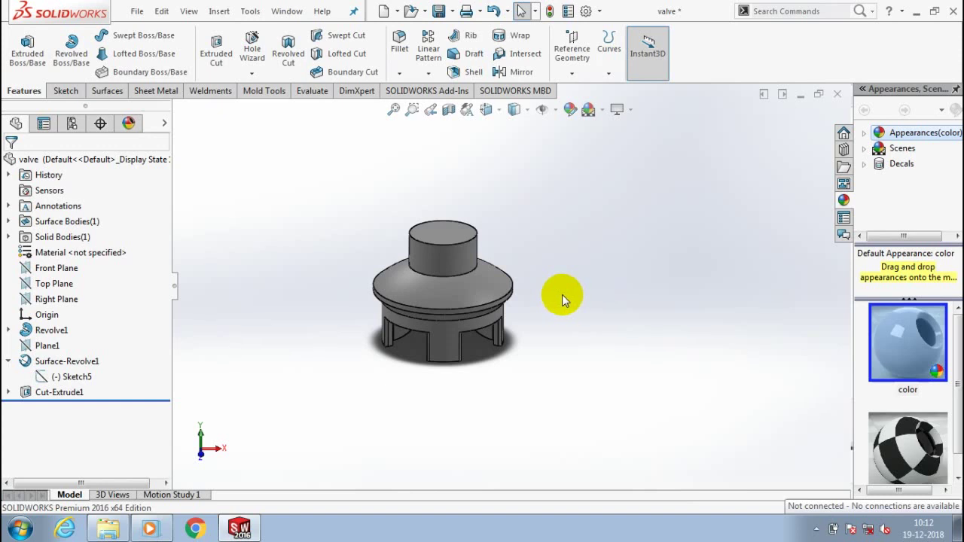
scroll(569, 284, "down", 1)
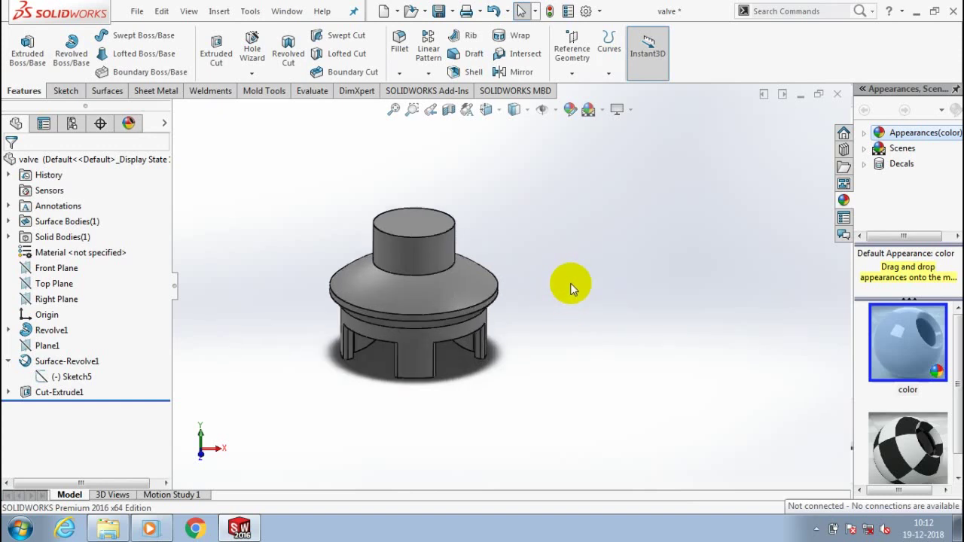
left_click(437, 219)
right_click(430, 213)
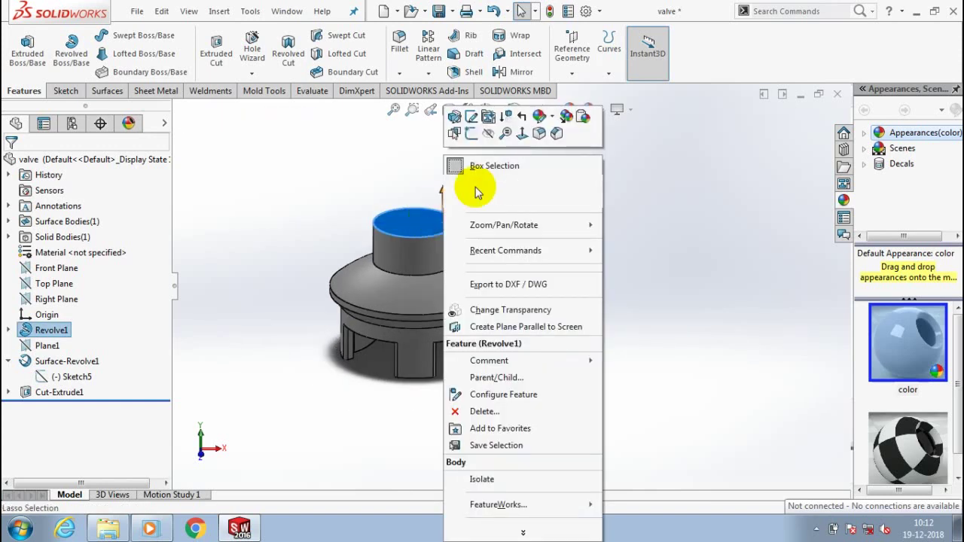
View the boss top face head-on and sketch a 22 mm diameter circle on it.
key("ctrl+8")
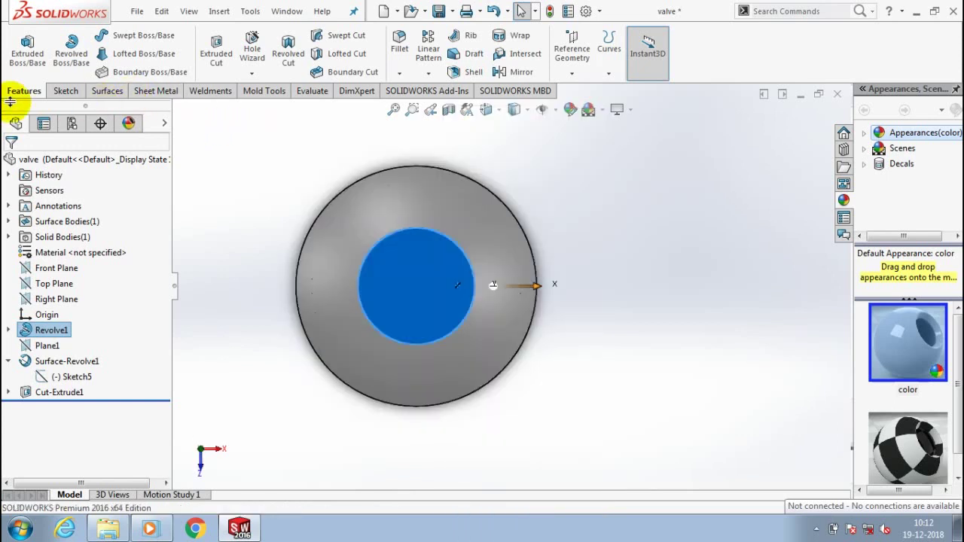
left_click(64, 91)
left_click(122, 36)
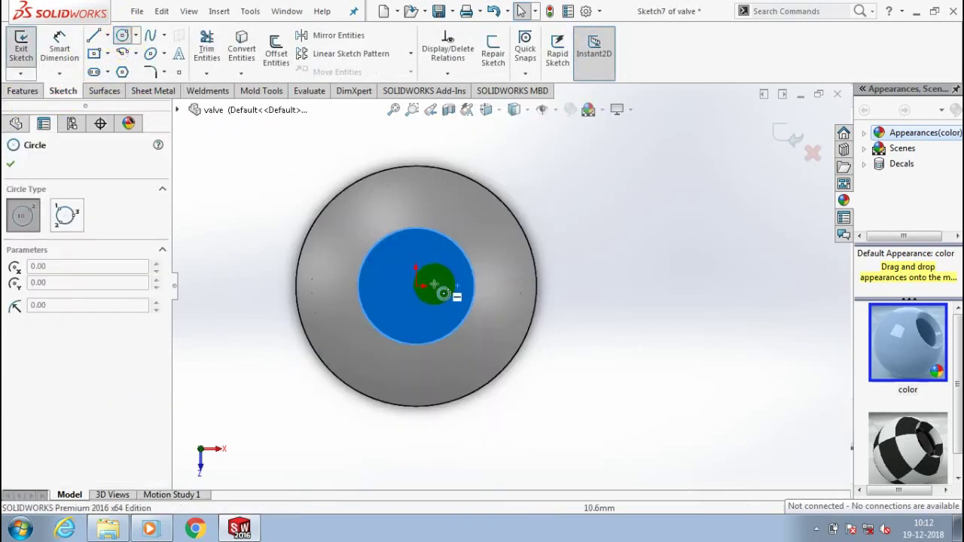
left_click(30, 162)
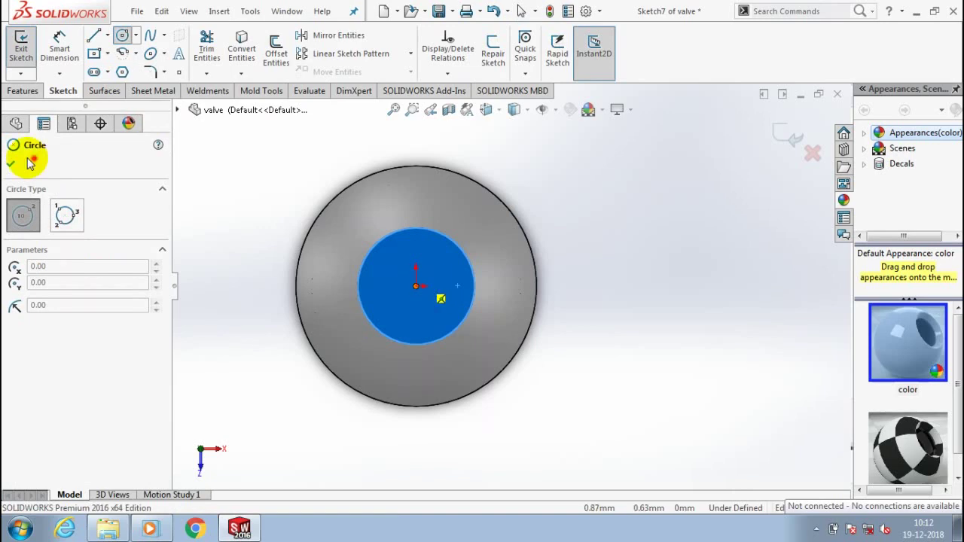
left_click(10, 166)
left_click(59, 45)
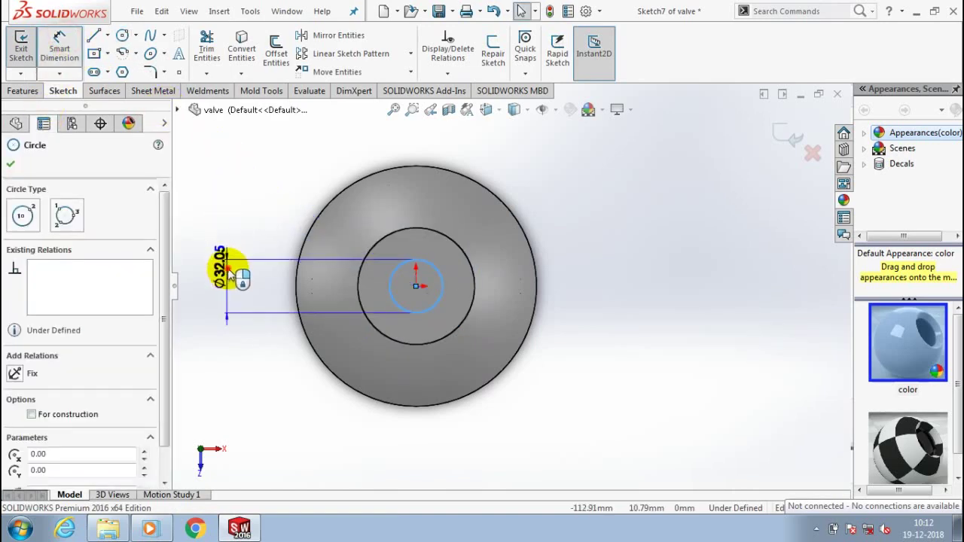
left_click(228, 270)
type("22")
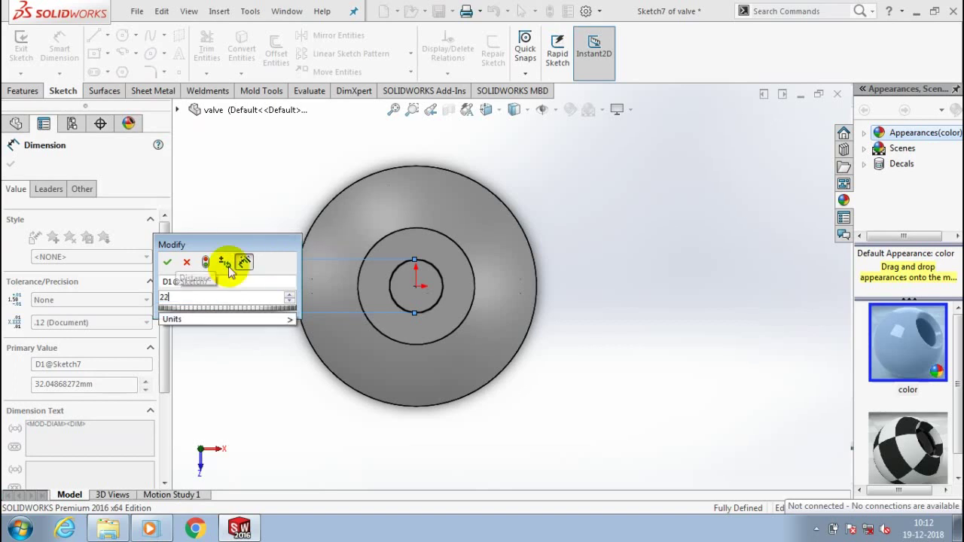
key("Return")
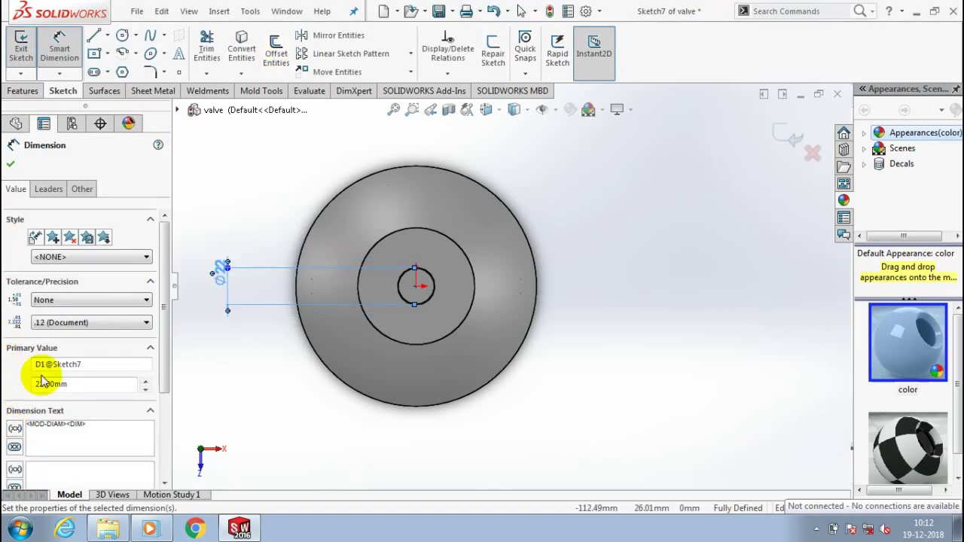
left_click(12, 167)
Exit the sketch and cut the circle 16 mm deep as a blind hole.
left_click(21, 45)
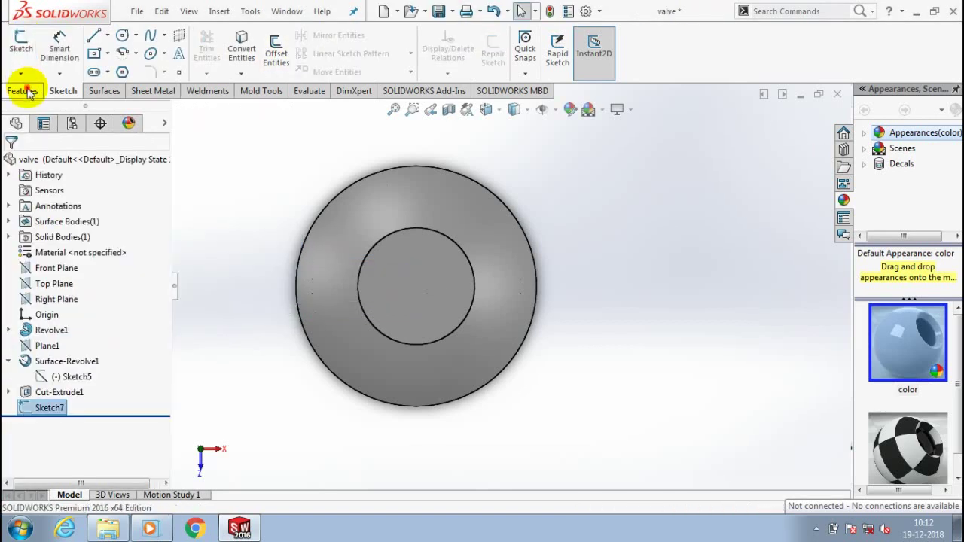
left_click(22, 91)
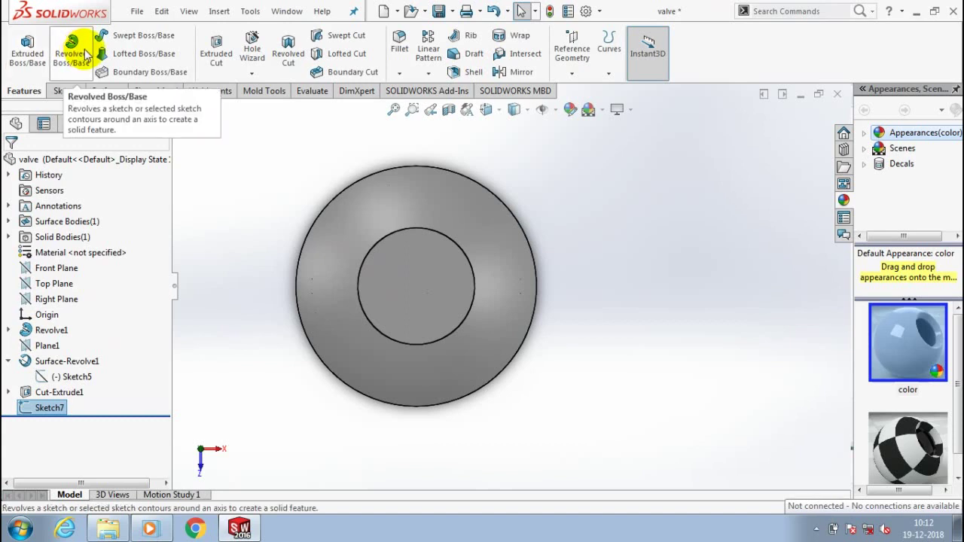
left_click(218, 48)
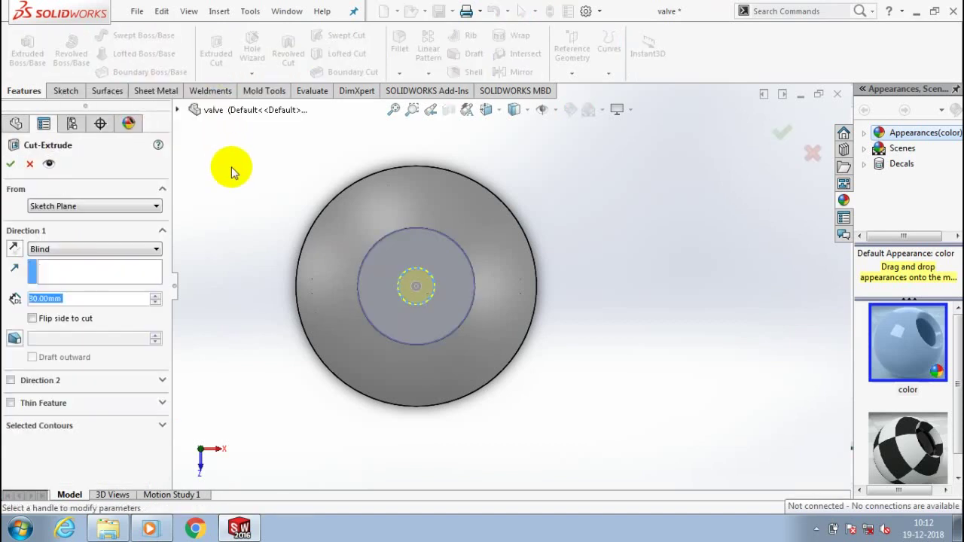
type("6")
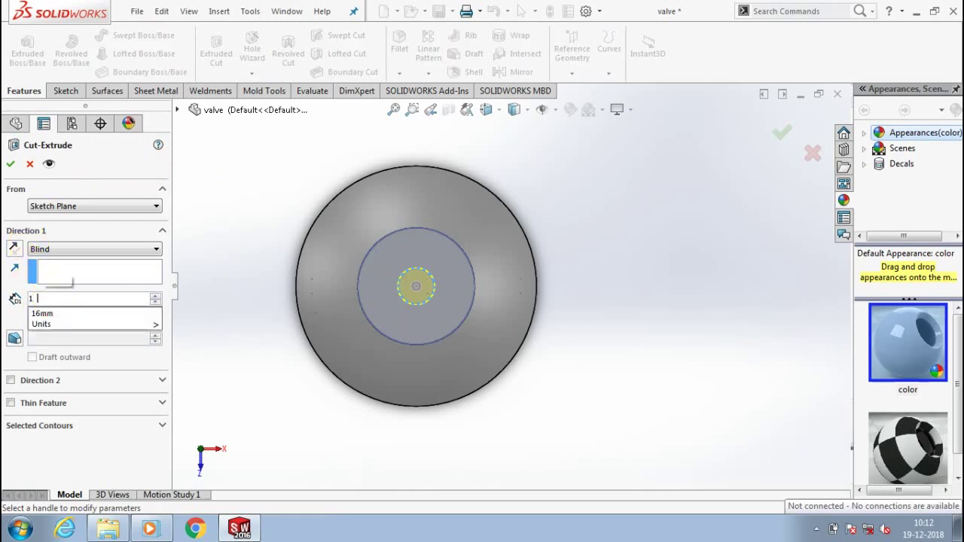
key("Return")
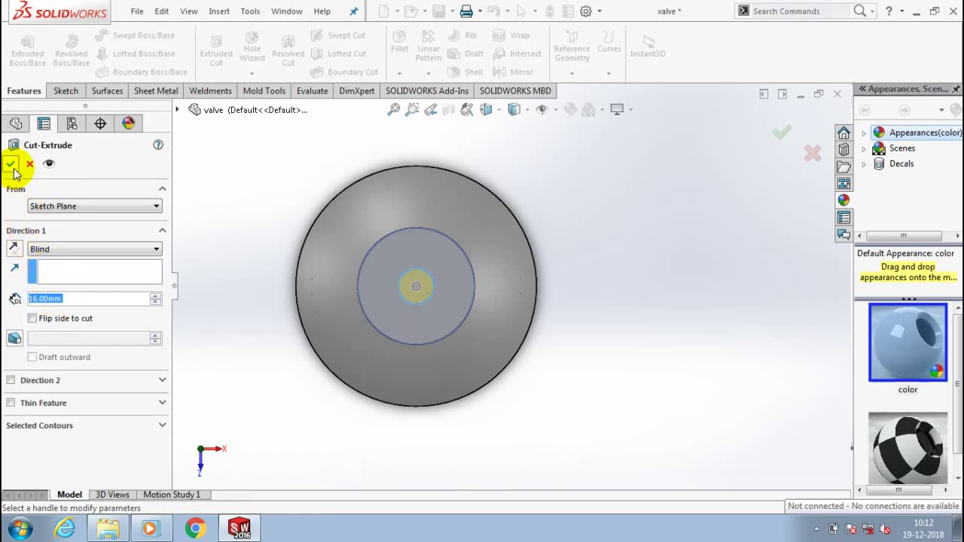
left_click(10, 163)
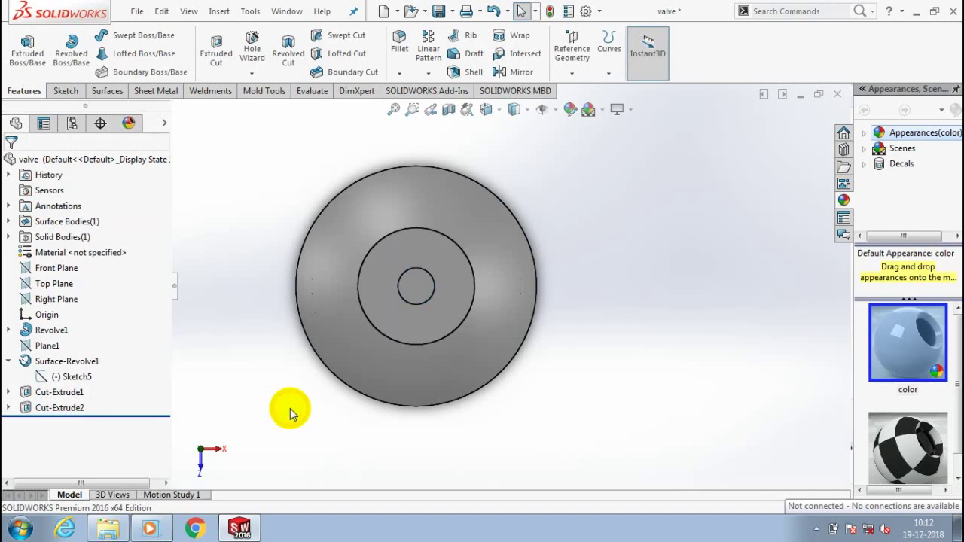
middle_click_drag(289, 409, 285, 369)
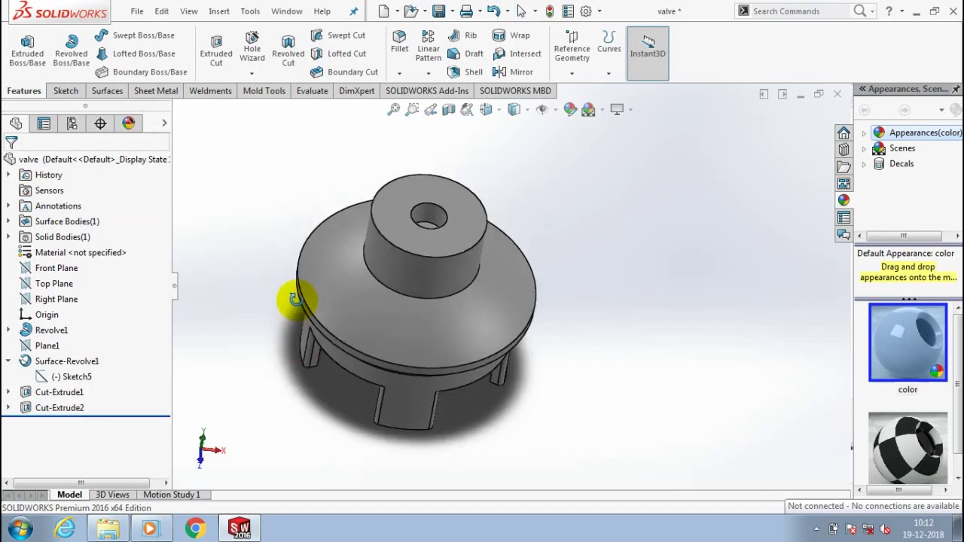
Start a sketch on the boss top face in Top view and draw a center rectangle at the origin.
left_click(65, 90)
left_click(22, 47)
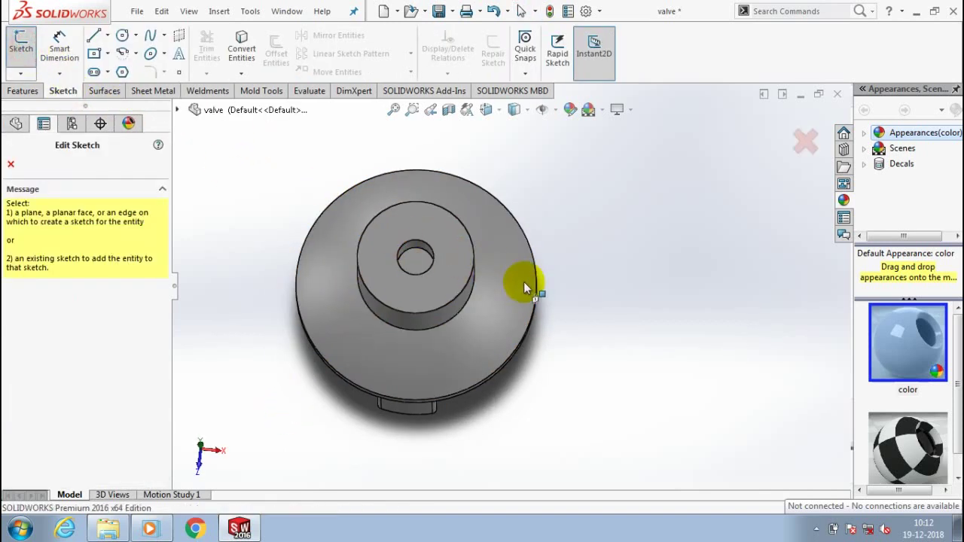
left_click(411, 263)
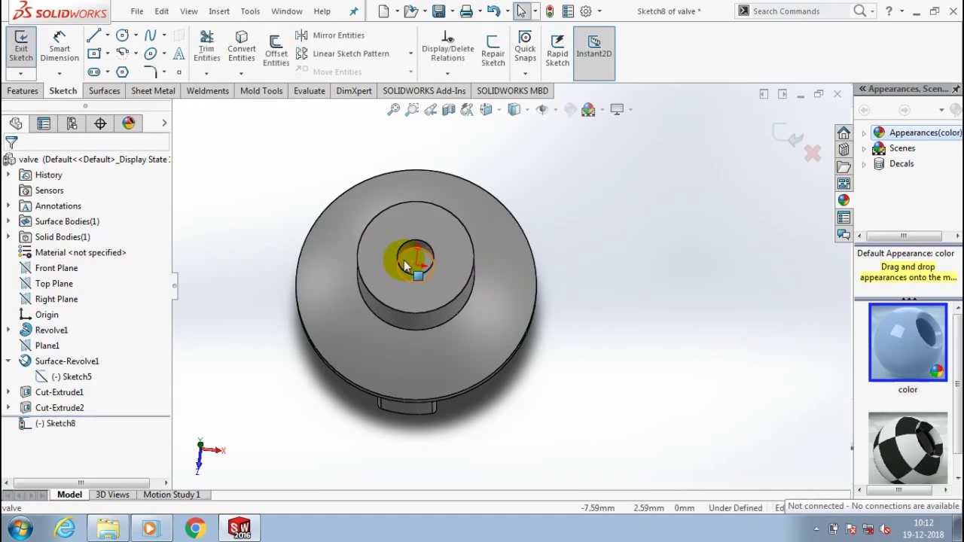
key("space")
left_click(530, 228)
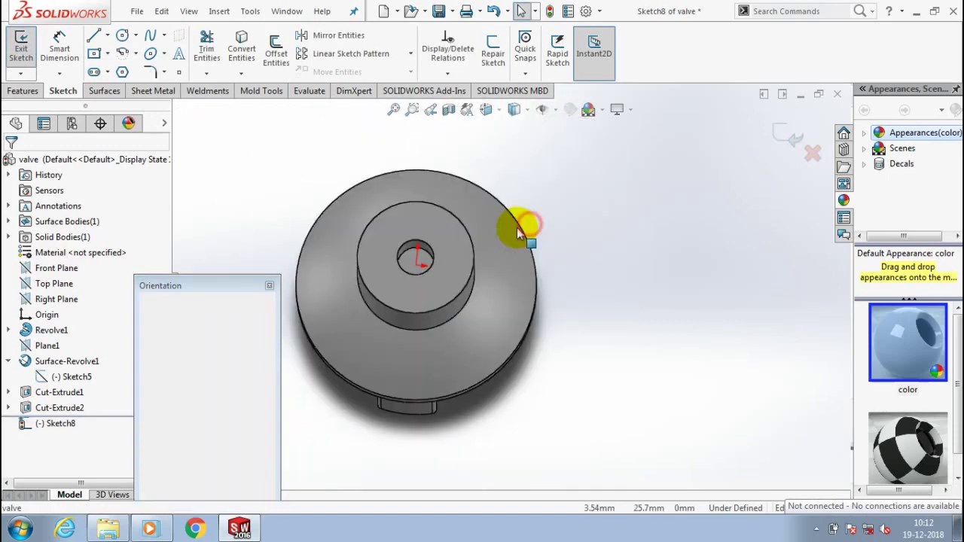
left_click(106, 53)
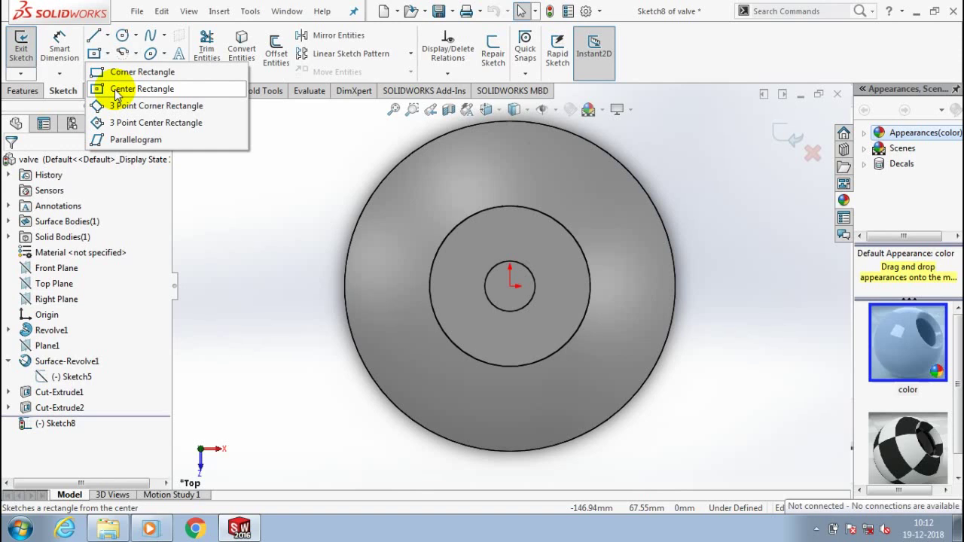
left_click(116, 91)
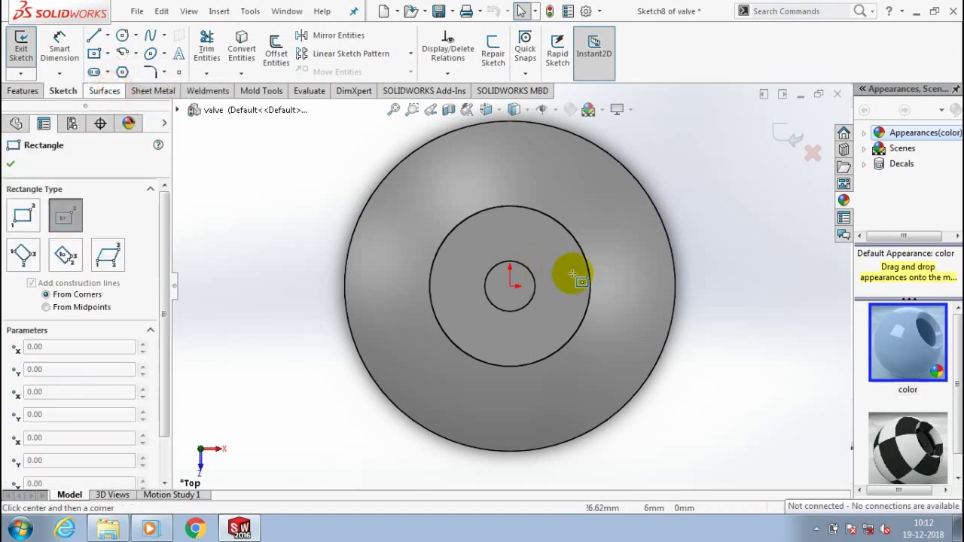
left_click(510, 287)
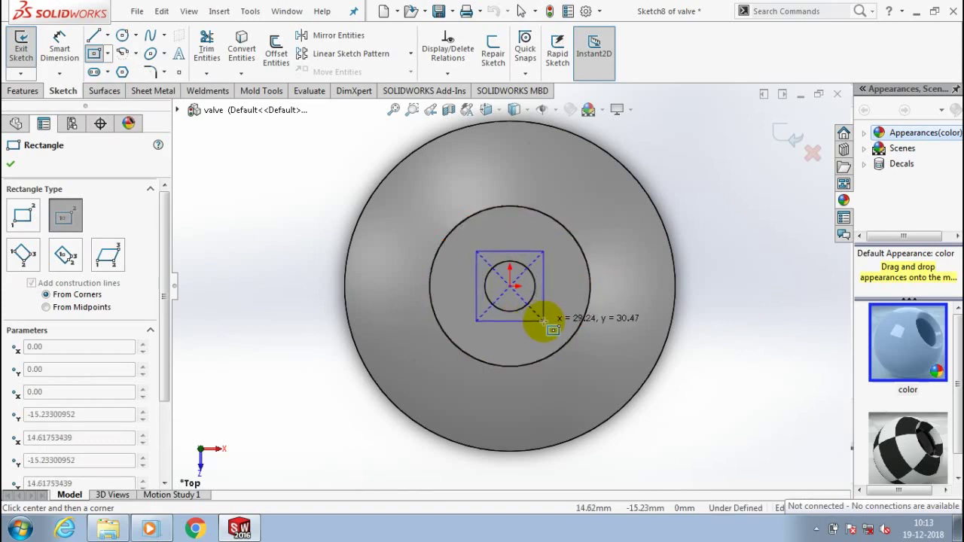
left_click(543, 320)
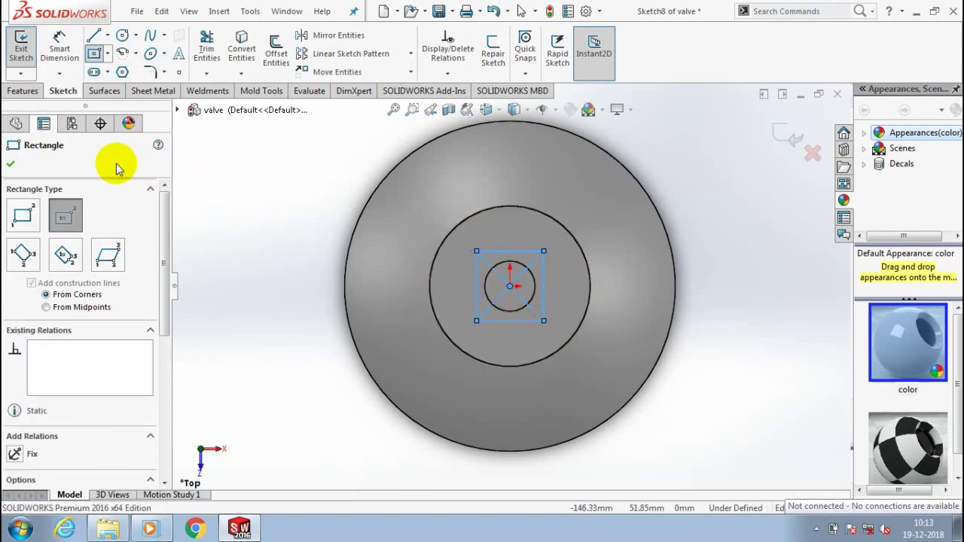
Dimension the rectangle's width and height to 40 mm each.
left_click(54, 47)
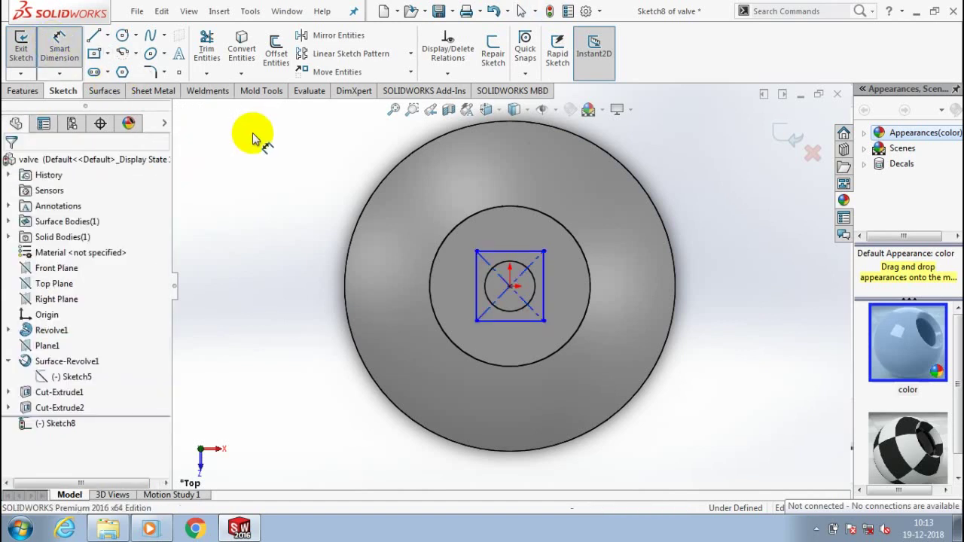
left_click(521, 245)
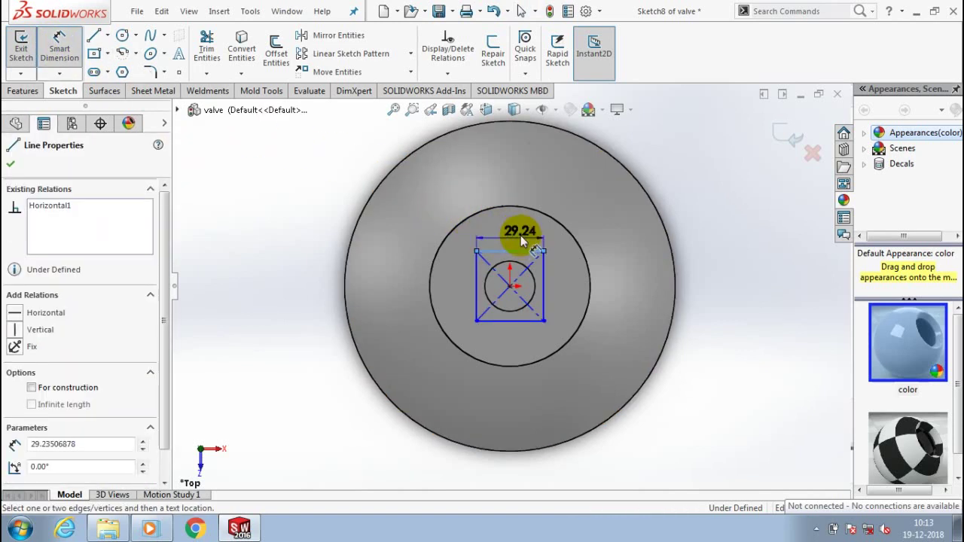
left_click(517, 230)
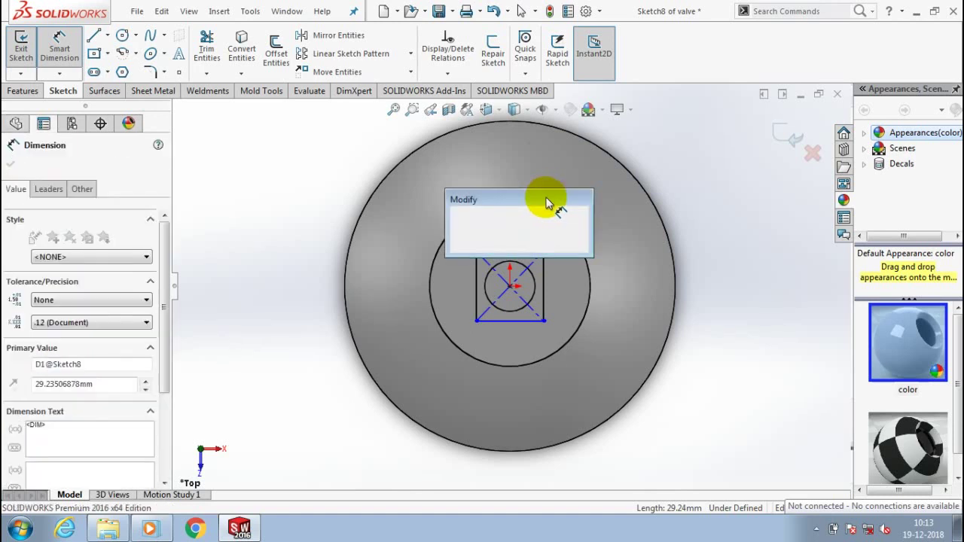
type("40")
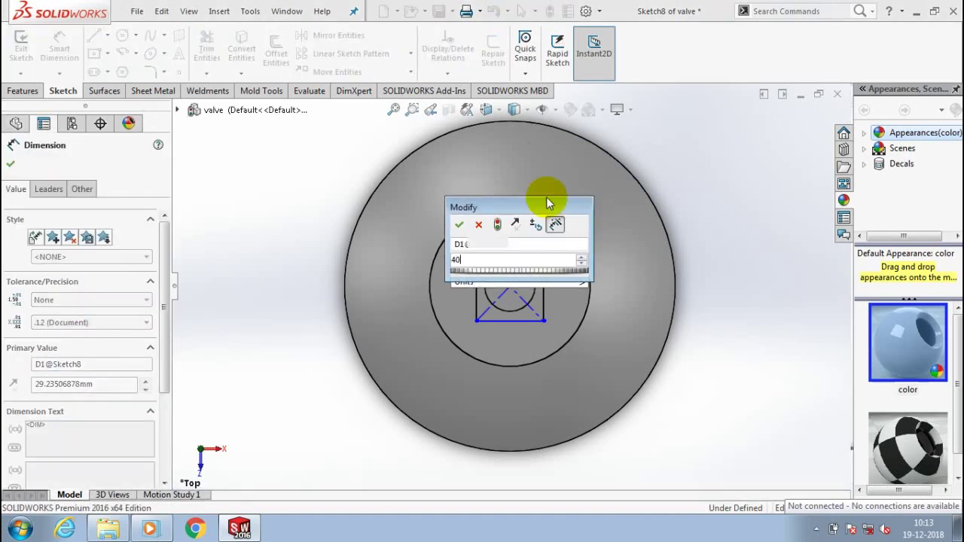
key("Return")
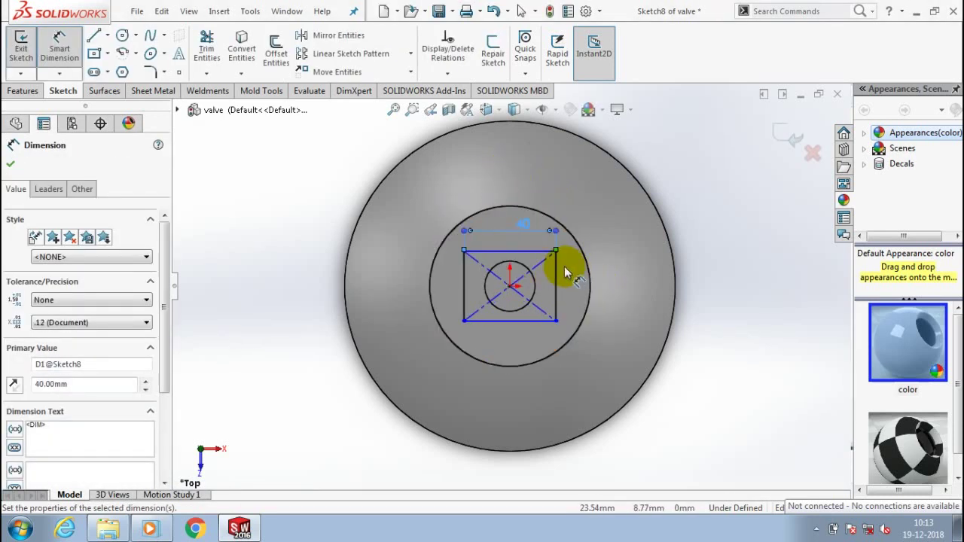
left_click(557, 271)
left_click(597, 282)
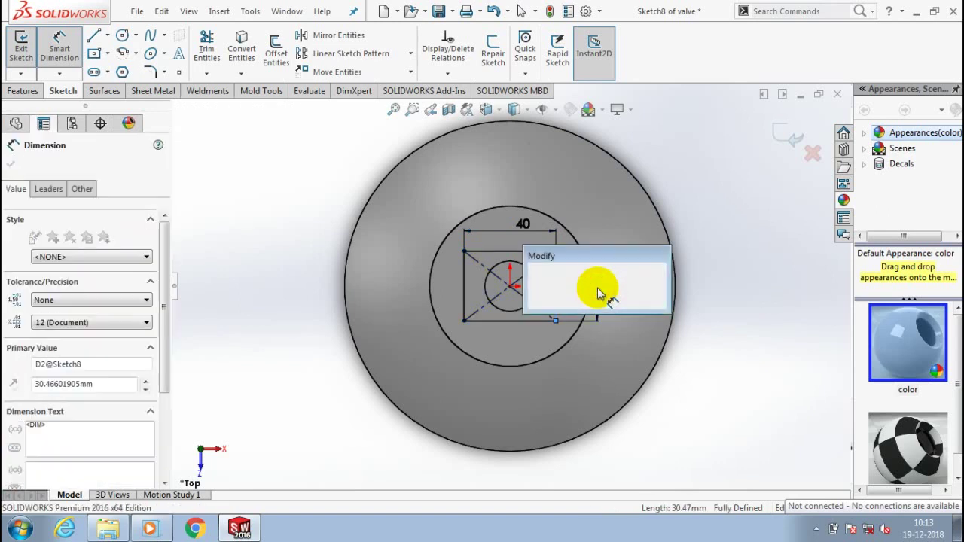
type("40")
key("Return")
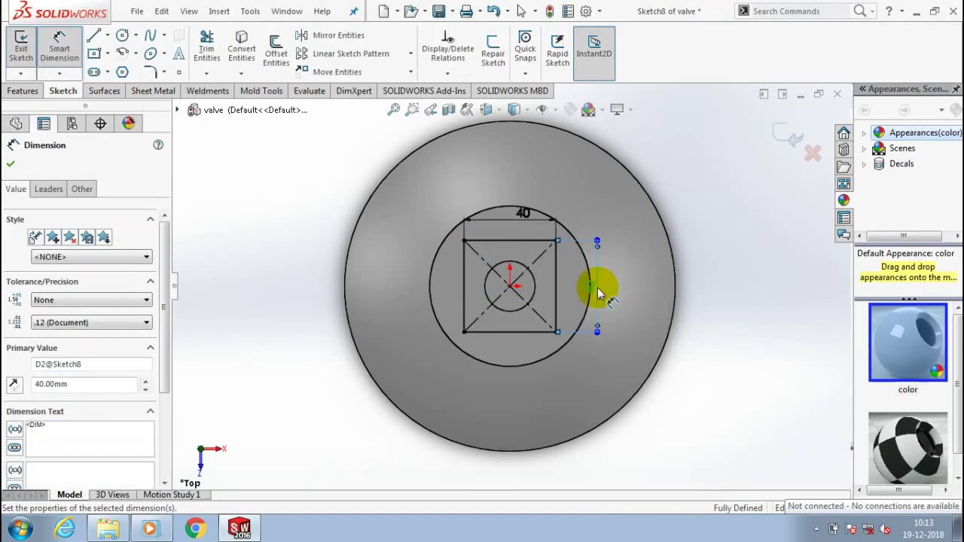
left_click(11, 163)
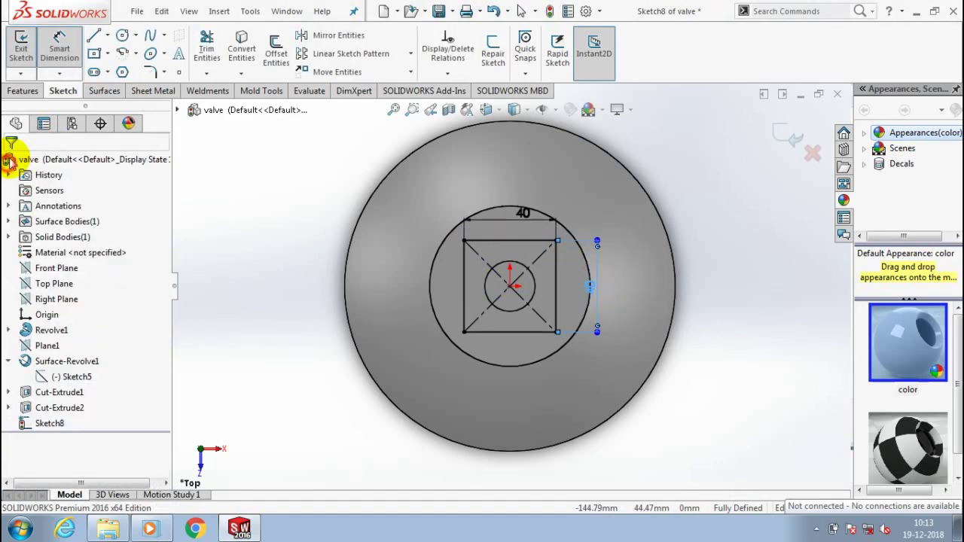
Exit the square sketch and start an Extruded Cut from Sketch8.
left_click(21, 46)
middle_click_drag(212, 288, 218, 192)
left_click(24, 90)
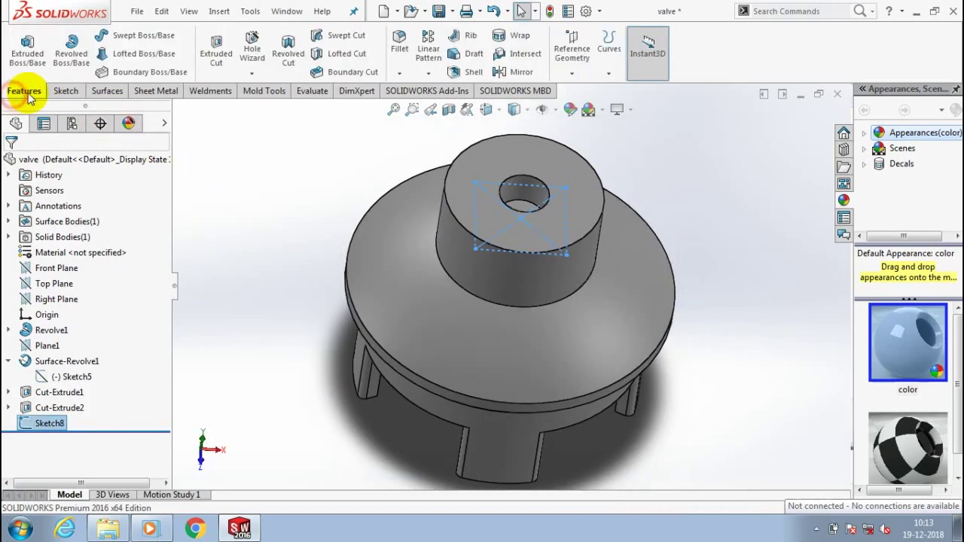
left_click(216, 47)
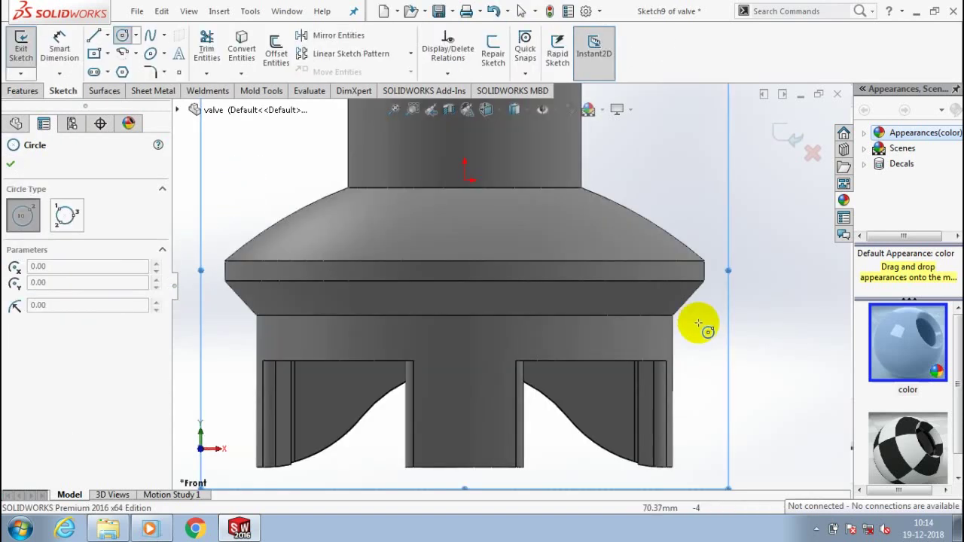
Draw a small circle at the body's right edge and dimension it to 6 mm diameter.
left_click(676, 332)
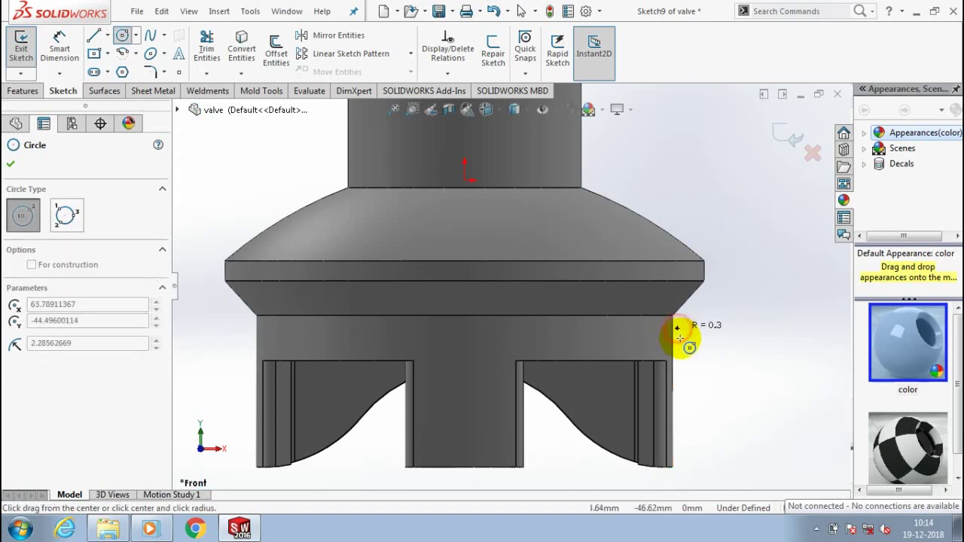
left_click(687, 344)
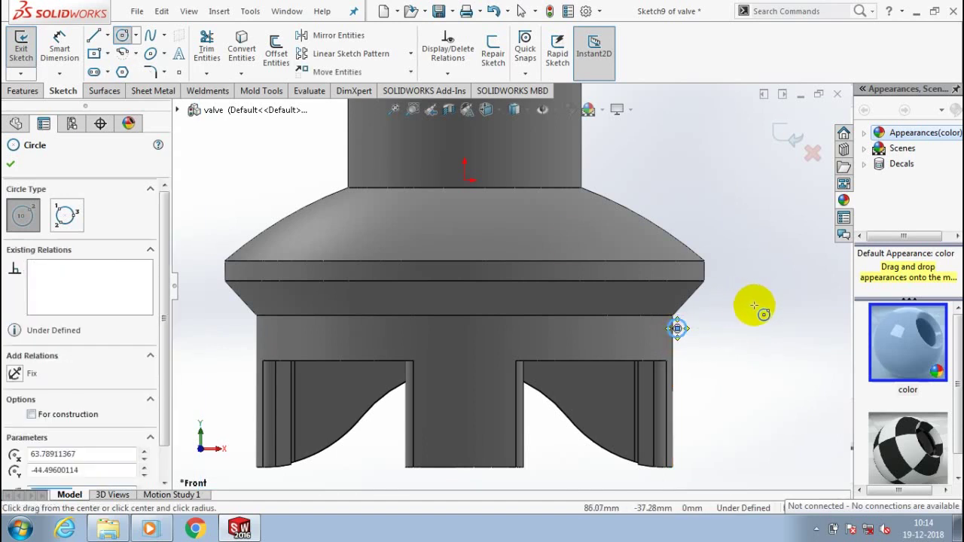
left_click(11, 164)
left_click(71, 63)
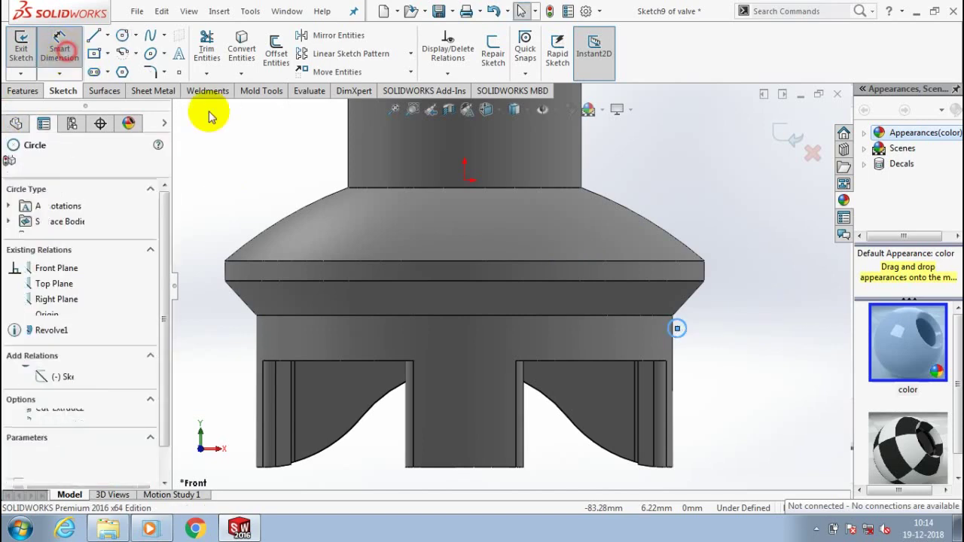
left_click(744, 348)
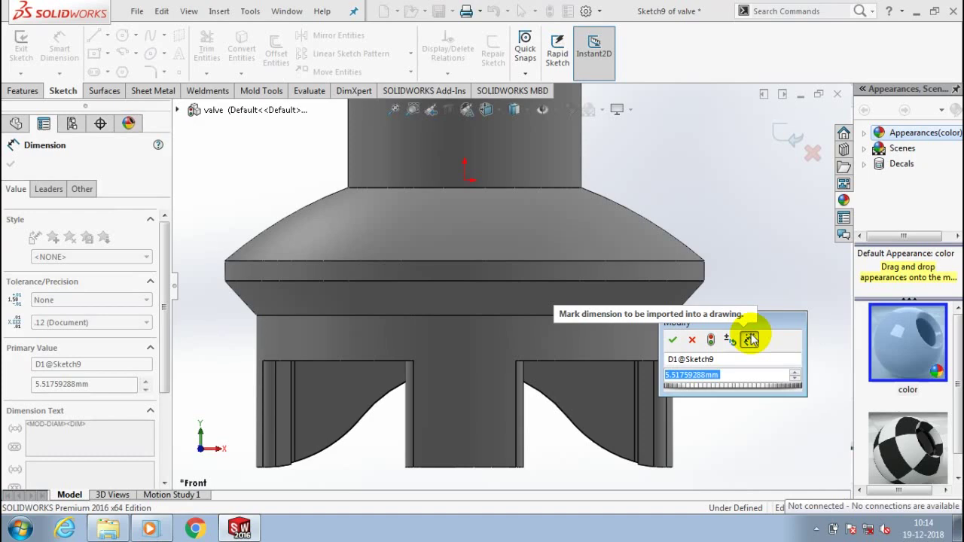
type("6")
key("Return")
Relate the circle to the body's outer edge so Sketch9 is fully defined, then exit it.
scroll(479, 277, "up", 3)
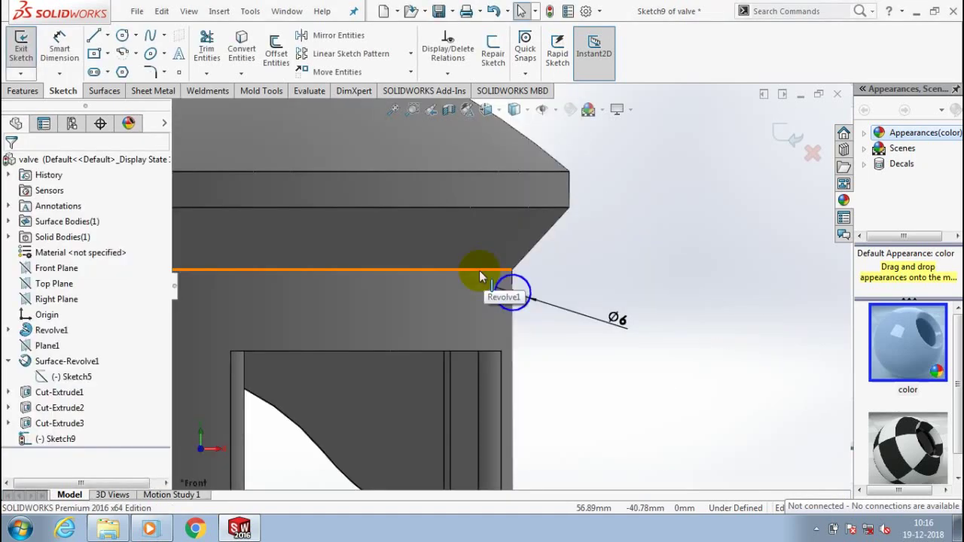
left_click(479, 270, "ctrl")
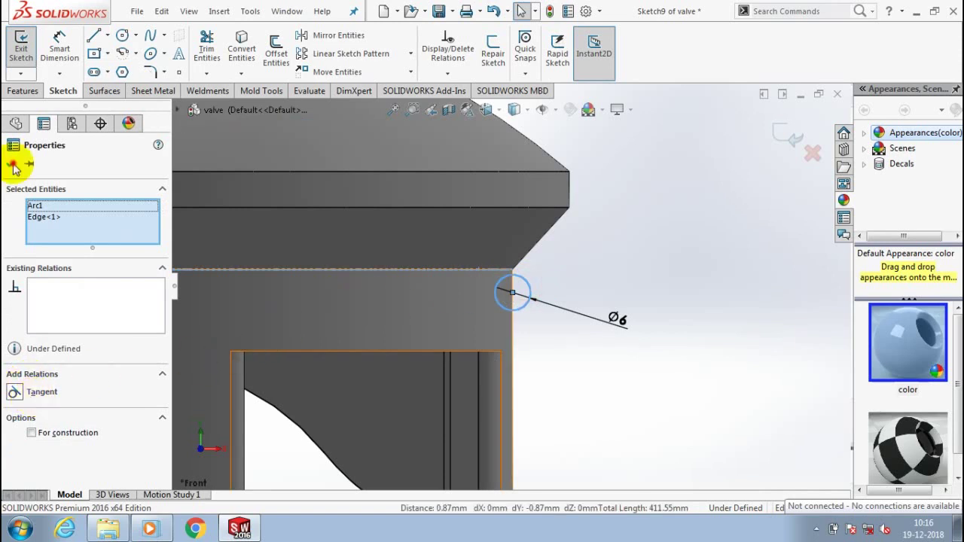
left_click(14, 167)
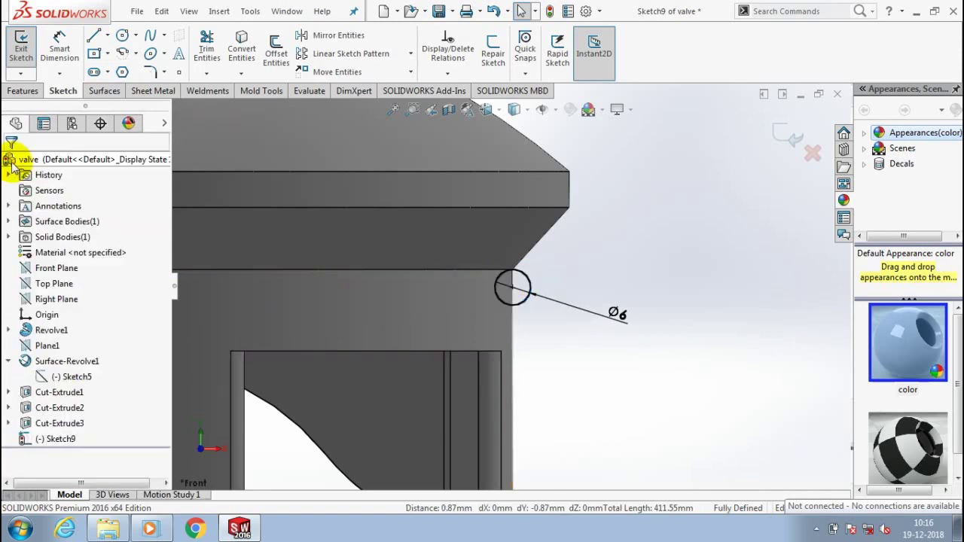
scroll(628, 283, "down", 2)
scroll(627, 284, "up", 1)
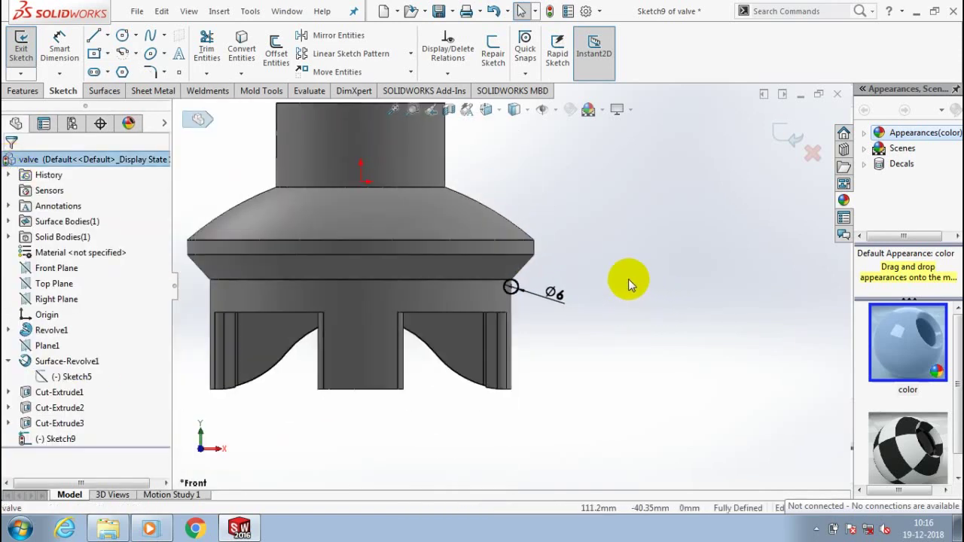
left_click(21, 45)
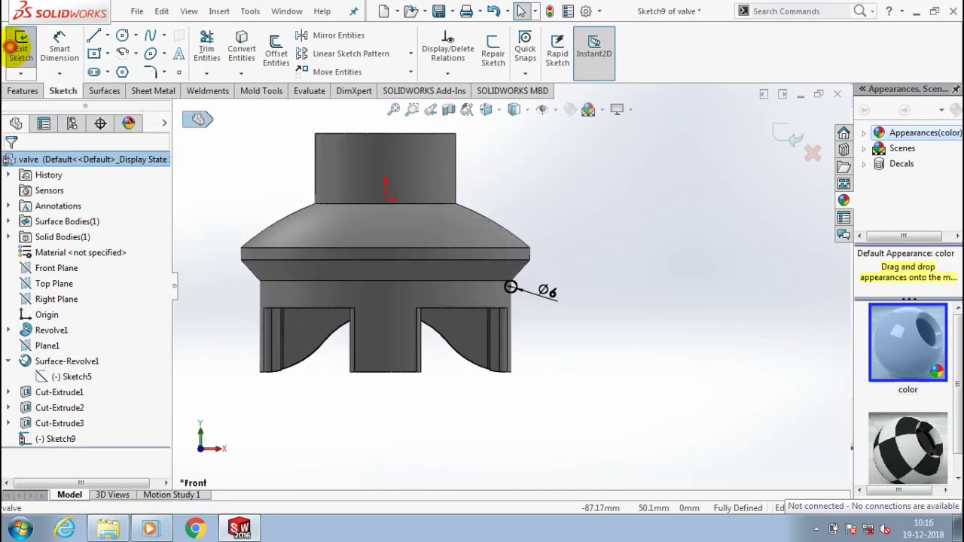
left_click(30, 91)
left_click(71, 53)
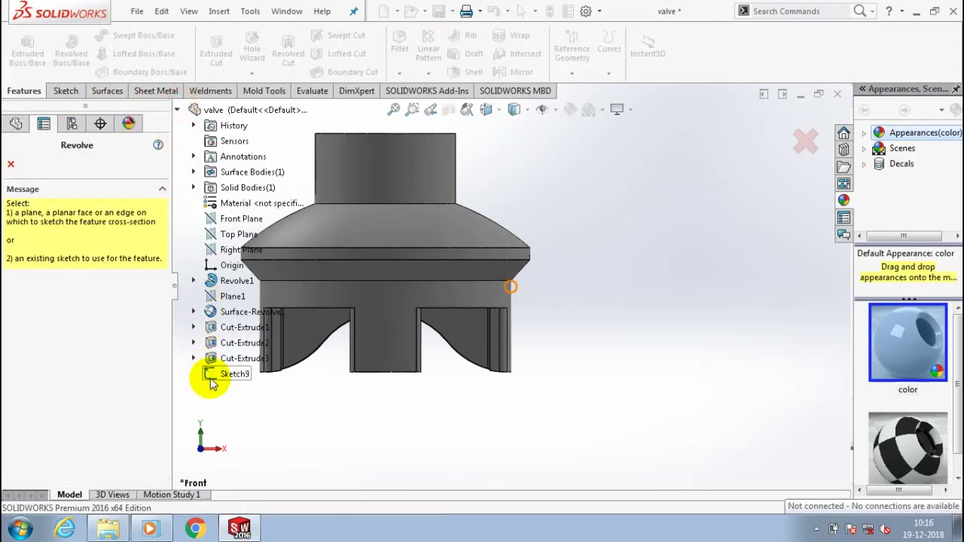
left_click(211, 377)
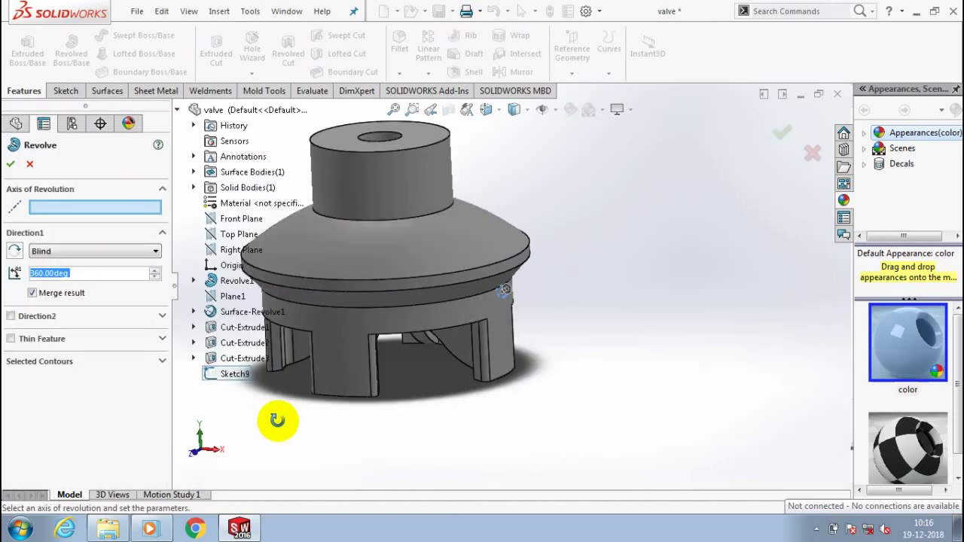
key("Escape")
left_click(591, 227)
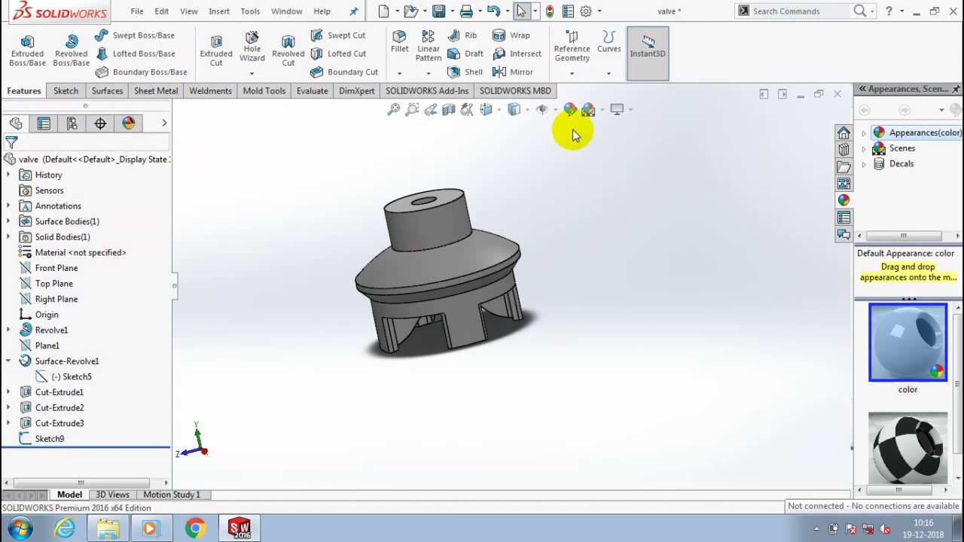
Create reference axis Axis1 through the top boss's cylindrical face.
left_click(573, 73)
left_click(591, 90)
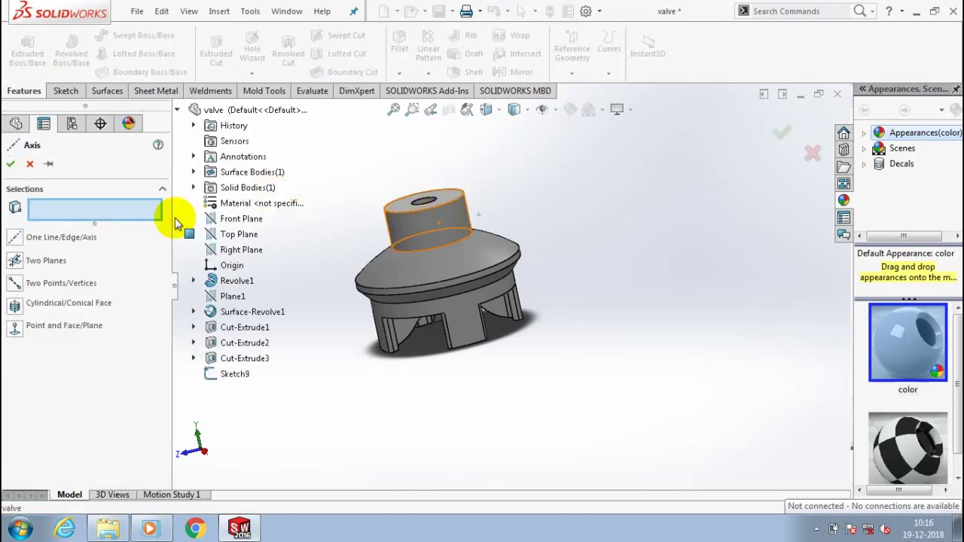
left_click(11, 164)
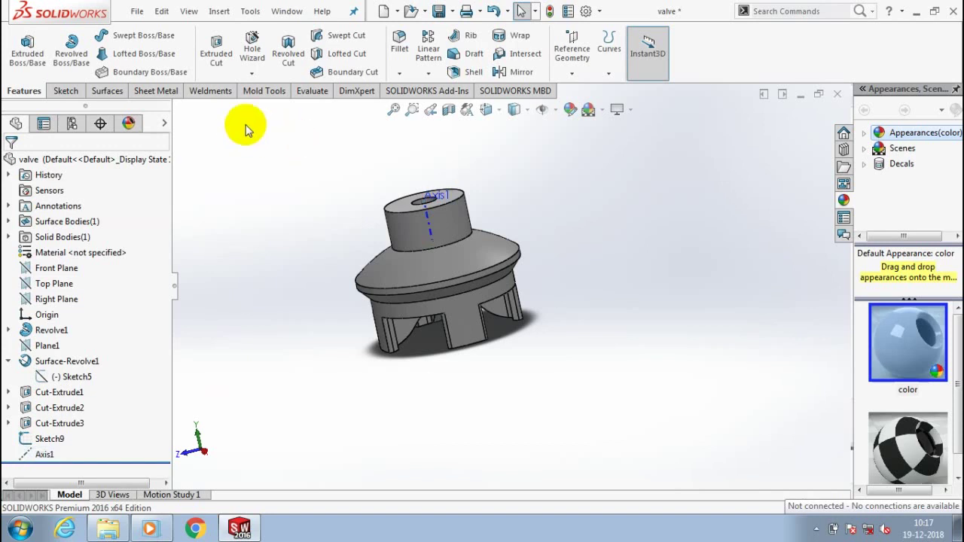
Revolve-cut Sketch9's Ø6 circle 360° around Axis1 to form the groove.
left_click(288, 58)
mouse_move(294, 124)
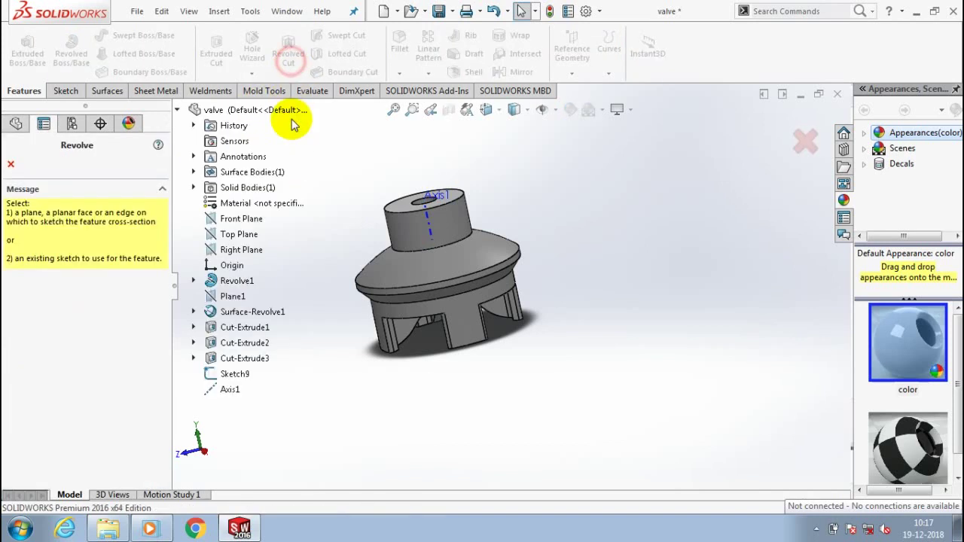
left_click(234, 373)
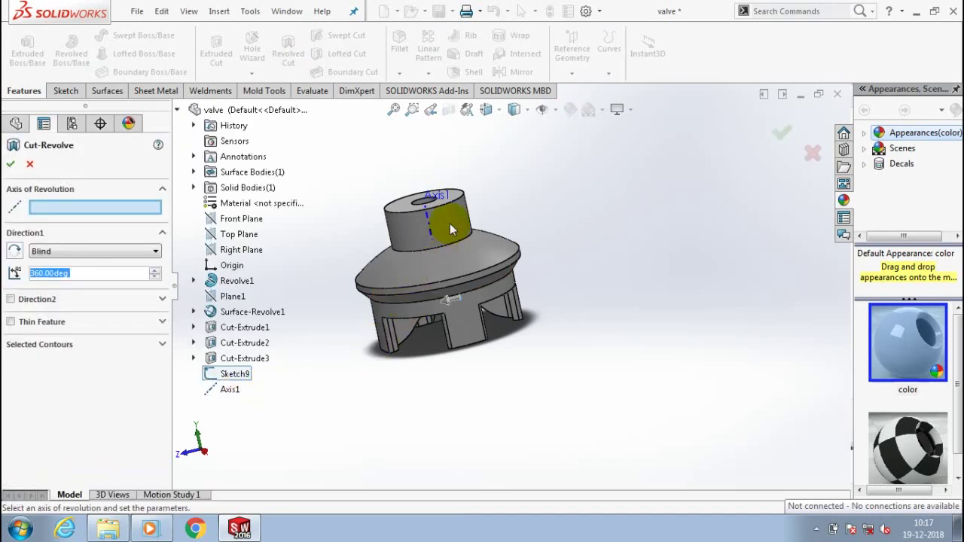
left_click(431, 220)
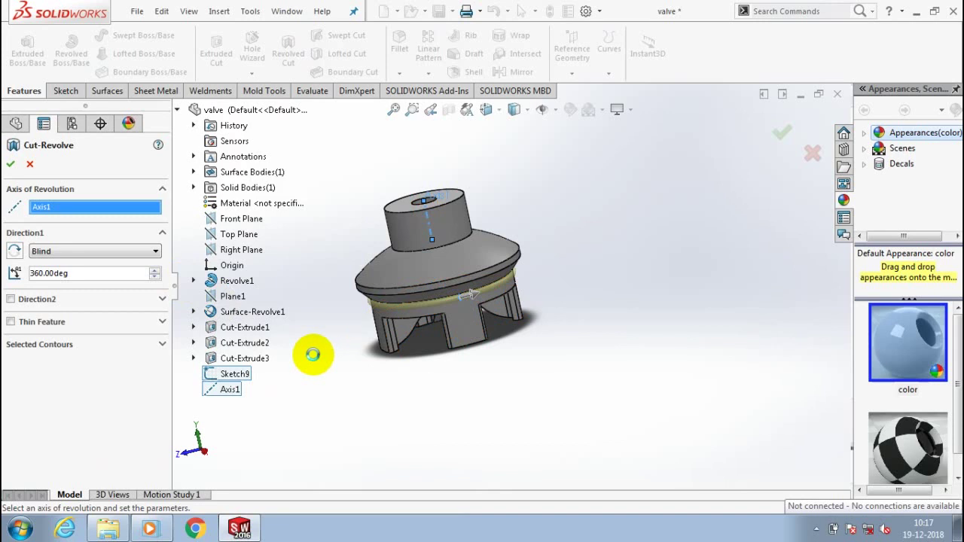
key("Return")
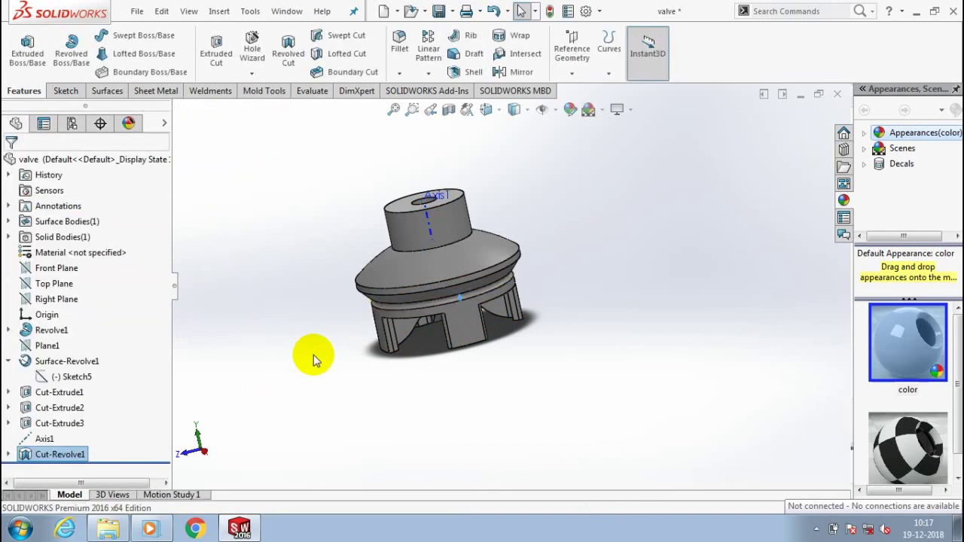
left_click(314, 351)
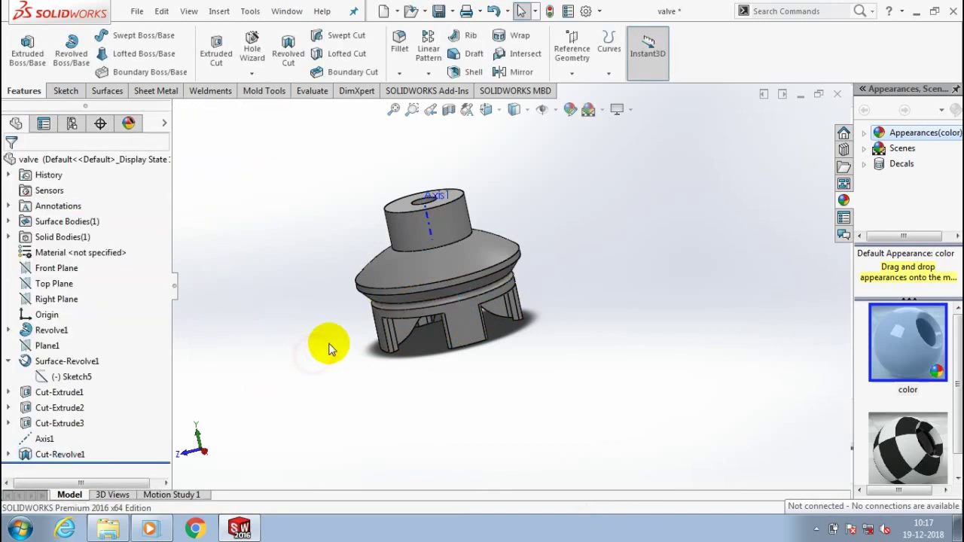
Apply a section view on the Right Plane at 0 mm to reveal the interior.
mouse_move(328, 348)
middle_mouse_down()
mouse_move(473, 287)
mouse_move(409, 477)
mouse_move(398, 497)
mouse_move(393, 491)
middle_mouse_up()
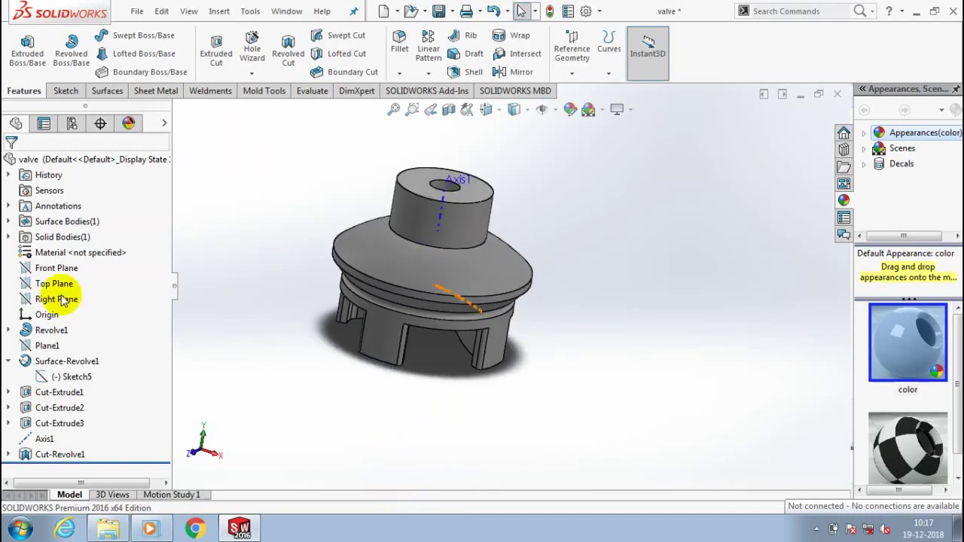
left_click(56, 299)
mouse_move(302, 388)
middle_mouse_down()
mouse_move(394, 399)
mouse_move(452, 112)
middle_mouse_up()
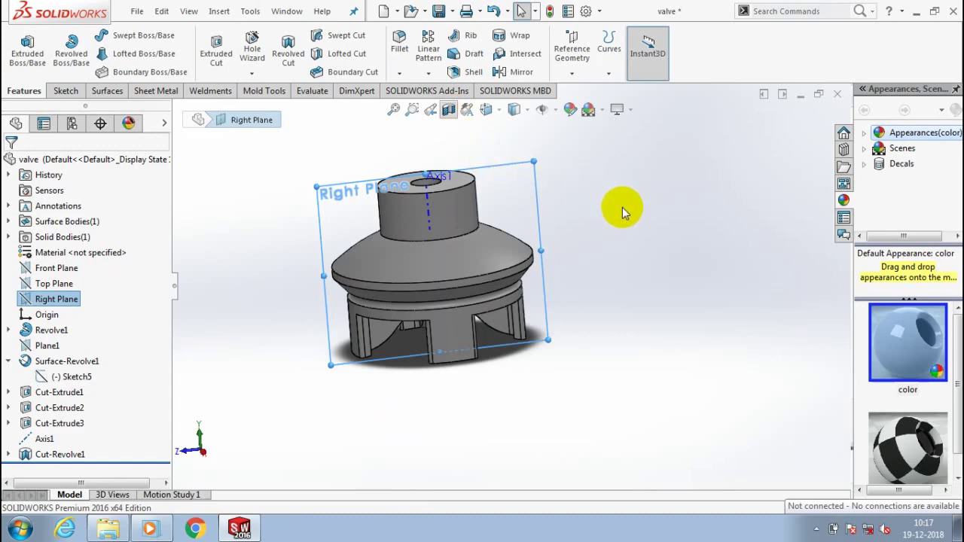
mouse_move(622, 213)
middle_mouse_down()
mouse_move(609, 275)
mouse_move(656, 279)
mouse_move(624, 273)
middle_mouse_up()
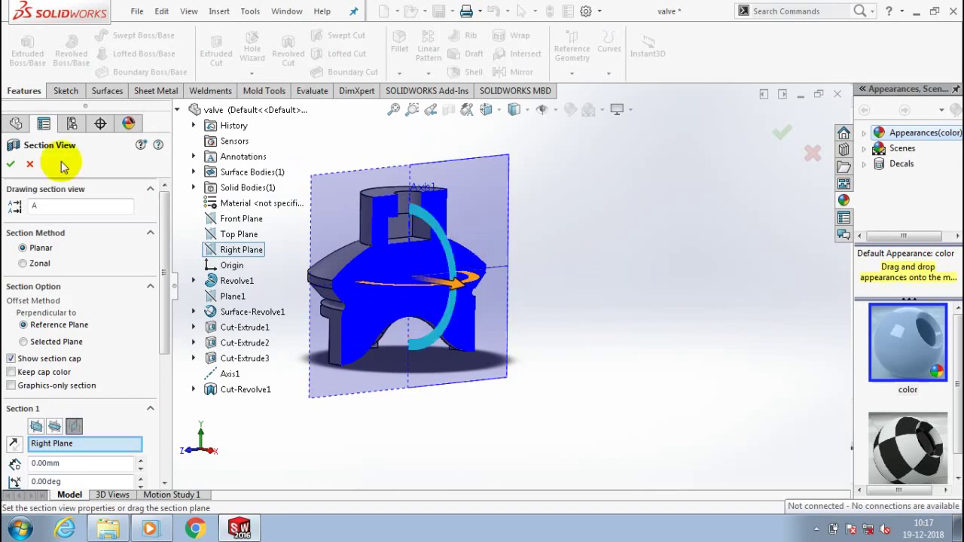
left_click(11, 164)
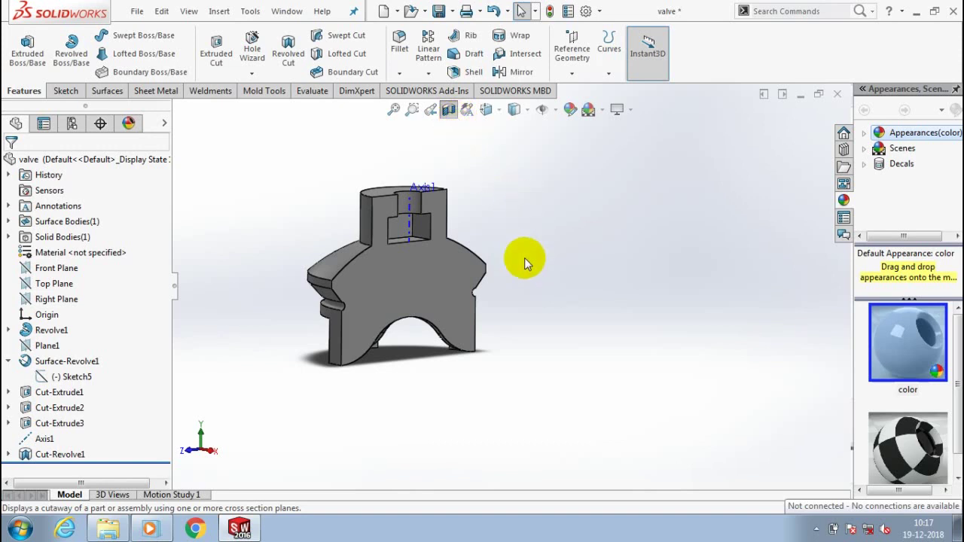
Give the whole valve part a light orange-brown appearance.
right_click(481, 280)
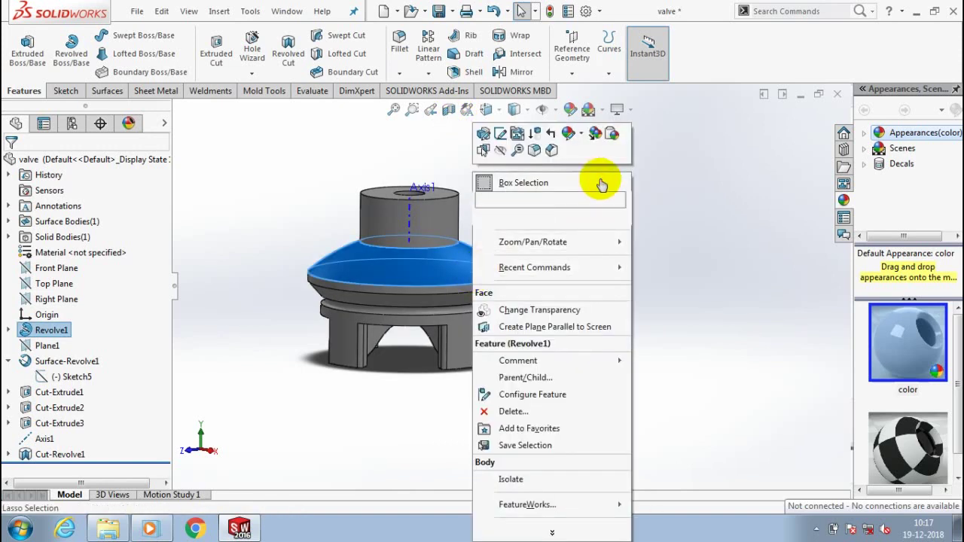
left_click(602, 194)
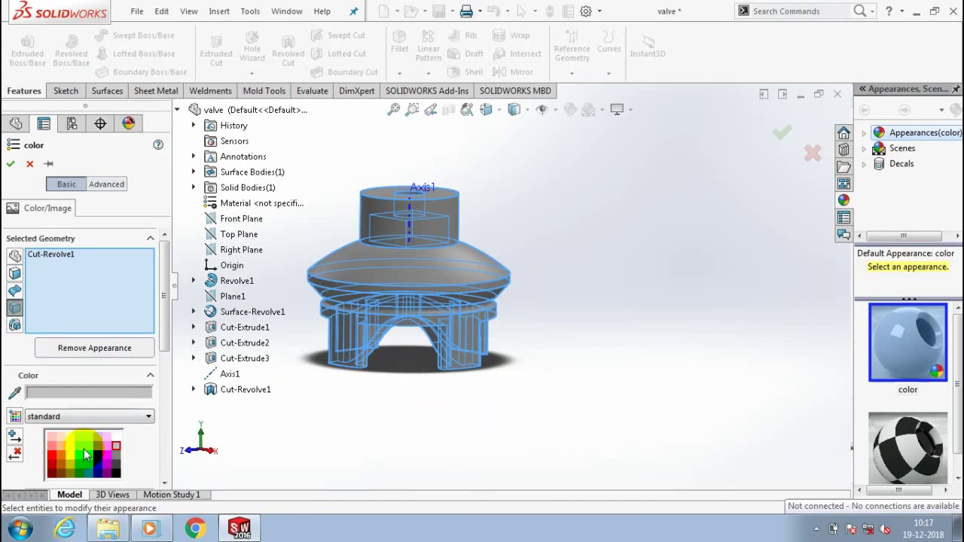
left_click(87, 446)
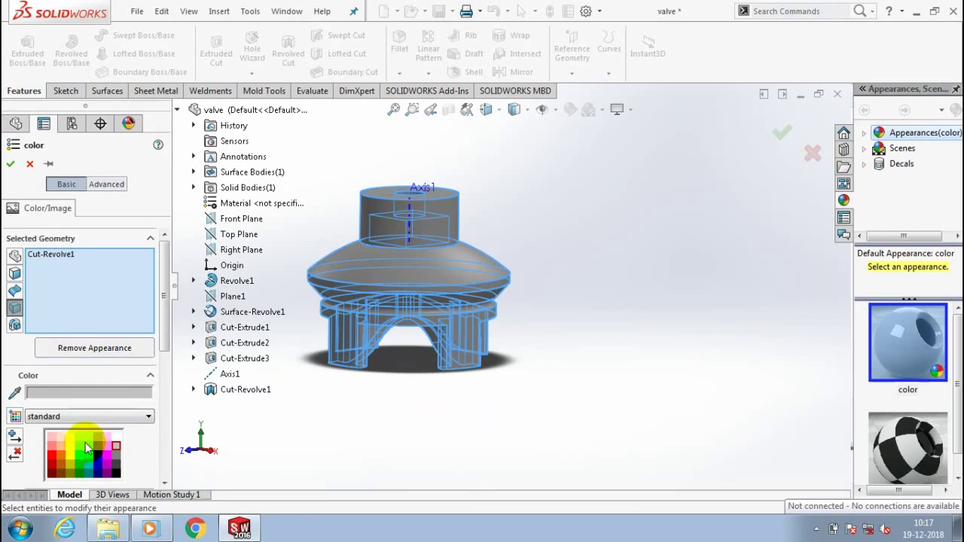
left_click(60, 445)
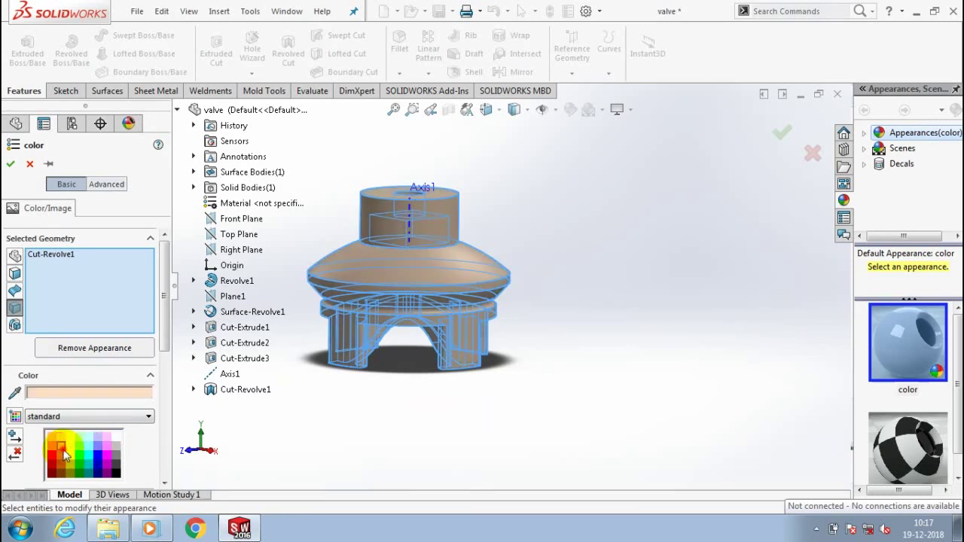
left_click(11, 164)
left_click(548, 111)
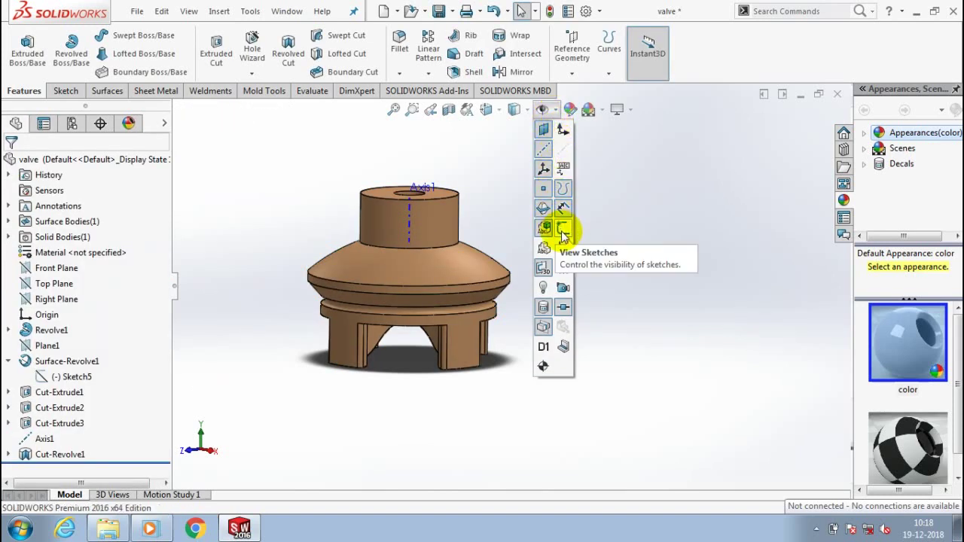
Turn off View Axes to hide Axis1, then orbit to inspect the legs from below.
left_click(543, 130)
left_click(503, 241)
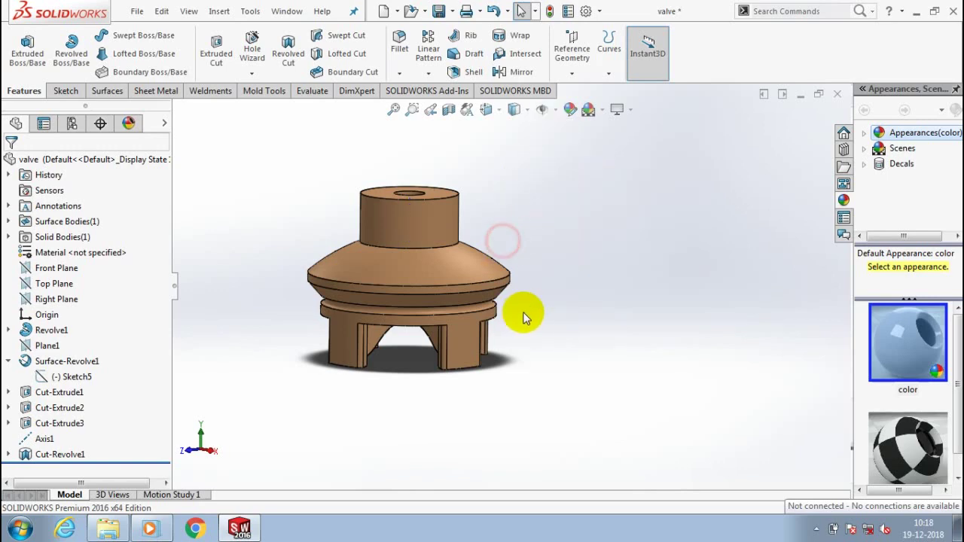
mouse_move(525, 317)
middle_mouse_down()
mouse_move(521, 242)
mouse_move(441, 237)
mouse_move(484, 302)
mouse_move(613, 295)
mouse_move(612, 267)
middle_mouse_up()
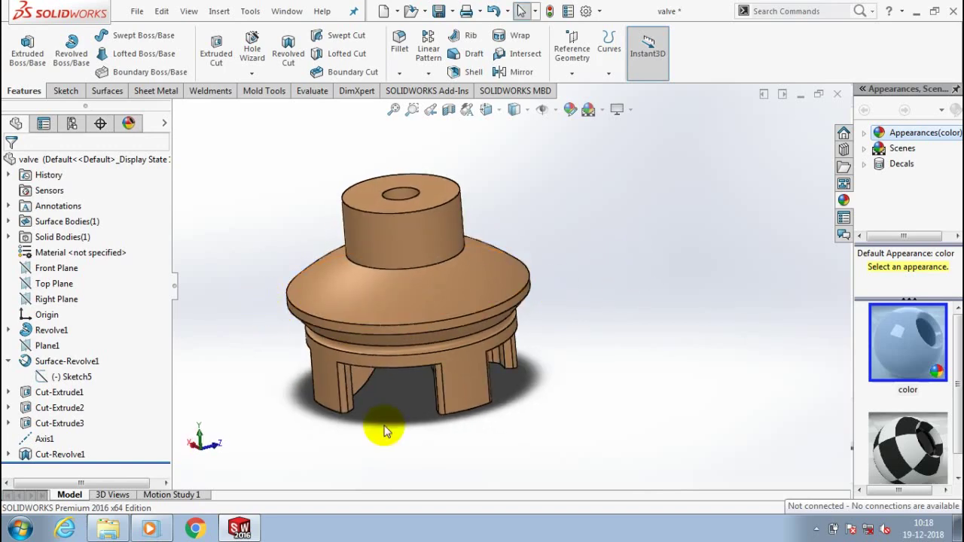
mouse_move(384, 431)
middle_mouse_down()
mouse_move(490, 398)
mouse_move(576, 354)
mouse_move(547, 348)
middle_mouse_up()
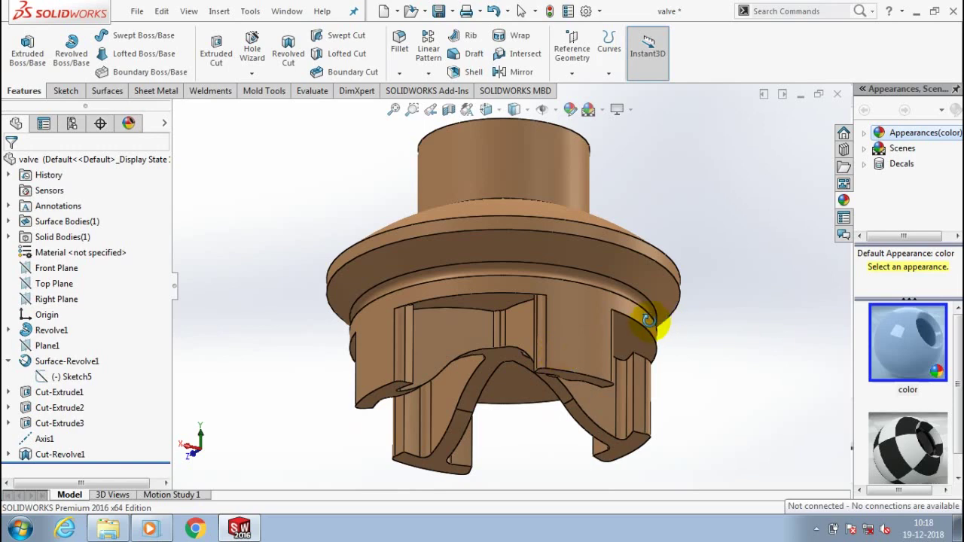
middle_click_drag(647, 320, 649, 320)
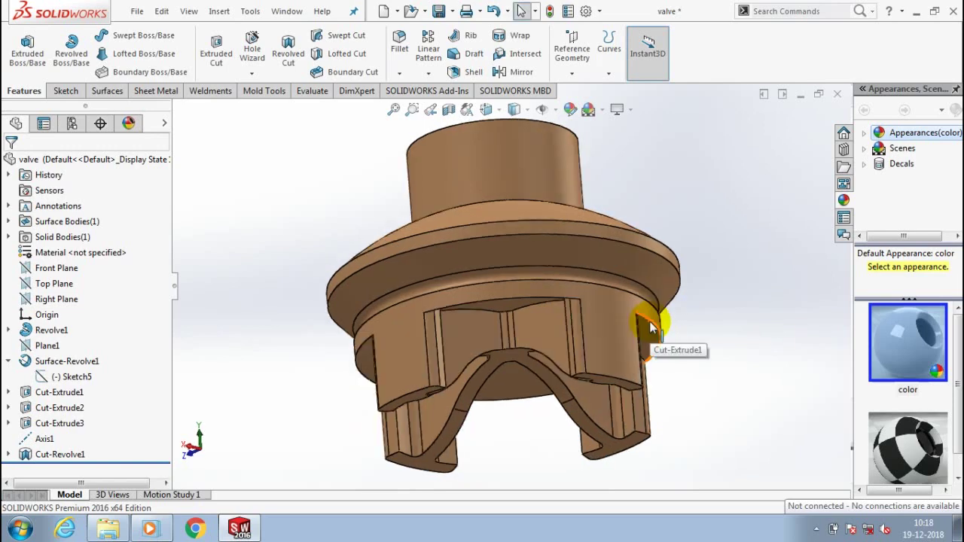